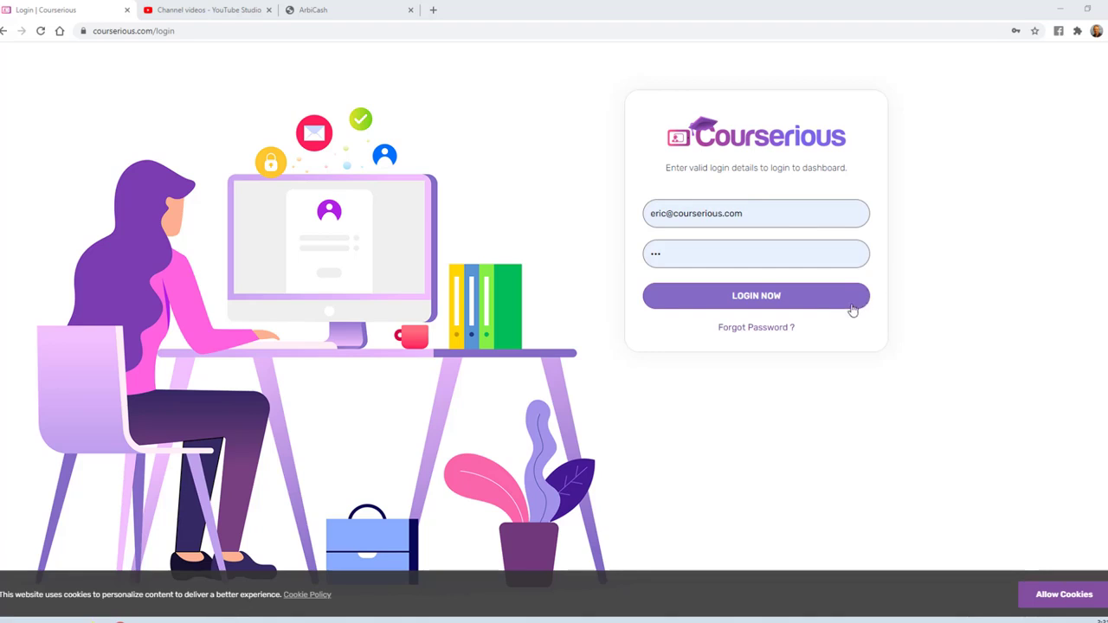
- Log in and start a new academy titled "Eric's Academy" with the subdomain "eric"
{"action": "left_click", "coordinate": [758, 297]}
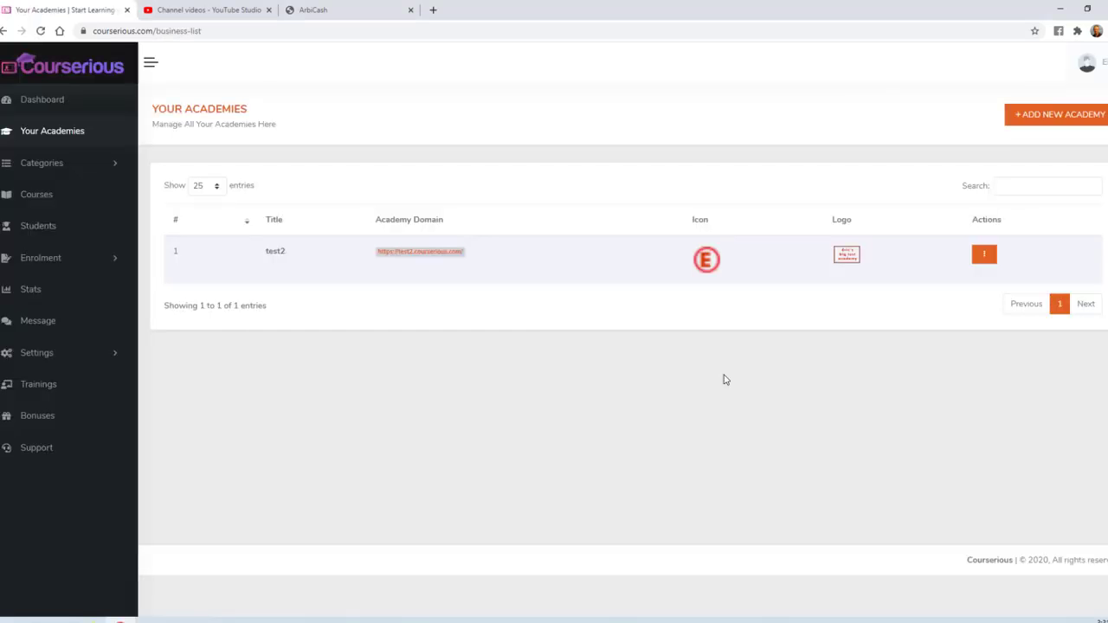
{"action": "left_click", "coordinate": [984, 254]}
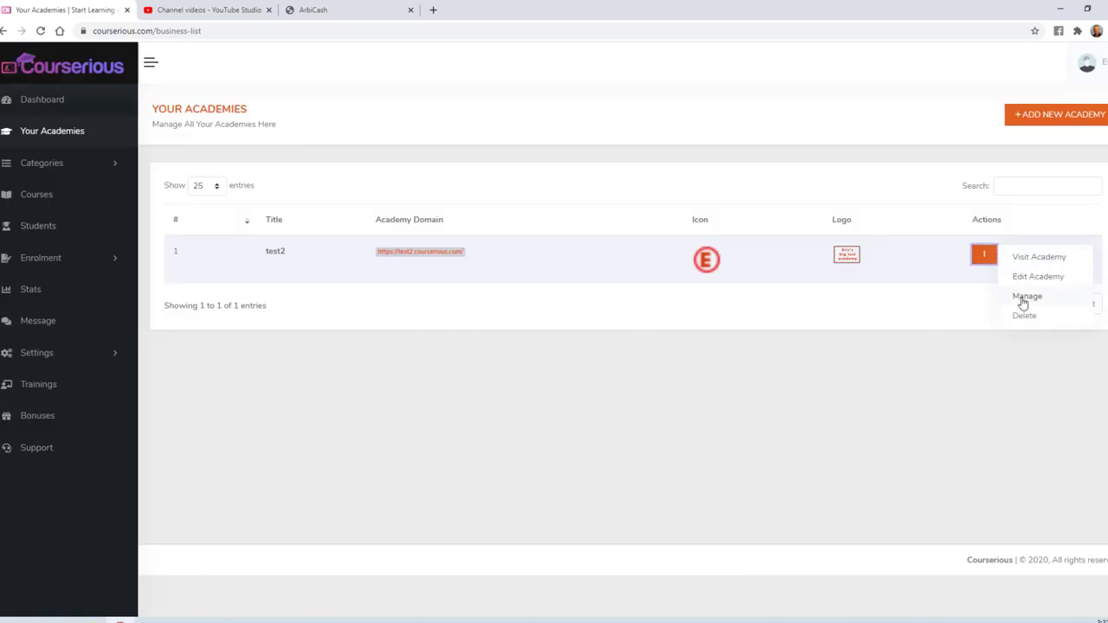
{"action": "left_click", "coordinate": [1037, 118]}
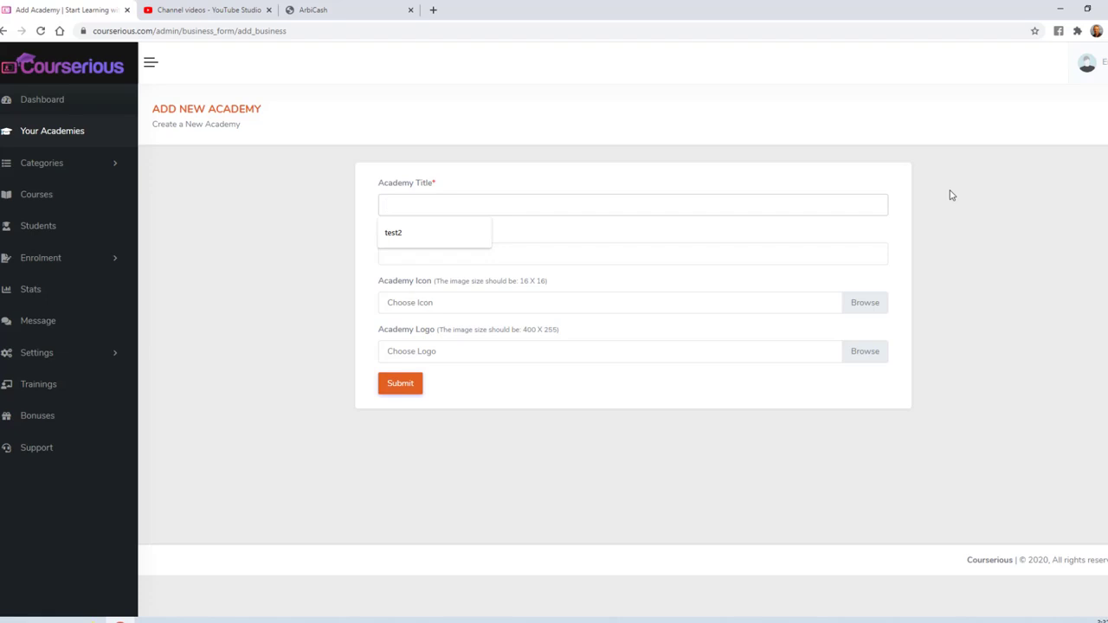
{"action": "type", "text": "En"}
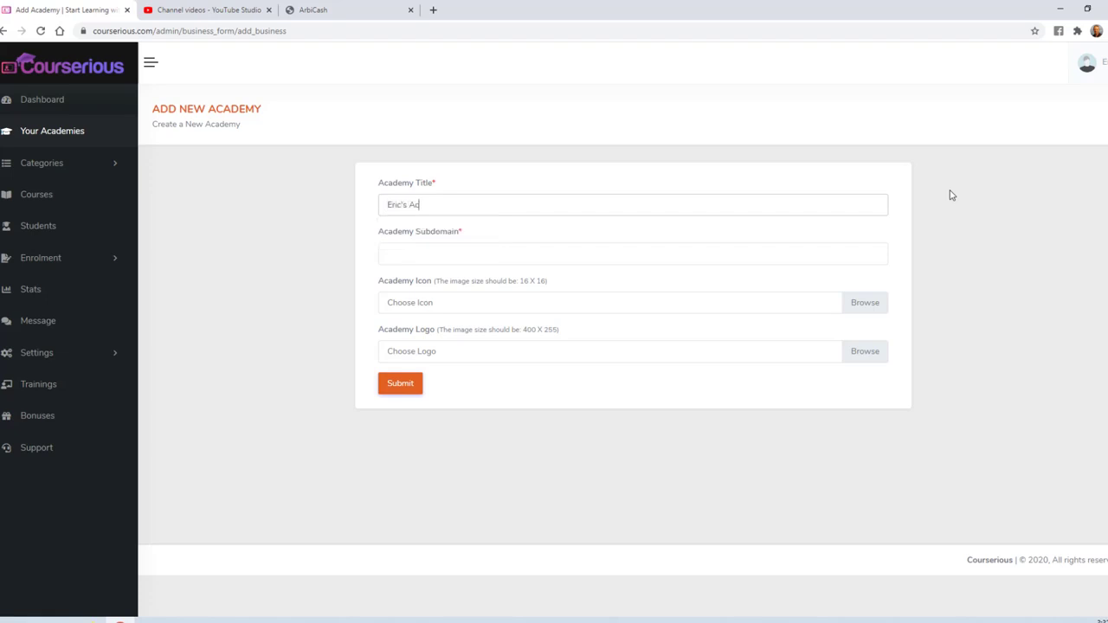
{"action": "left_click", "coordinate": [469, 249]}
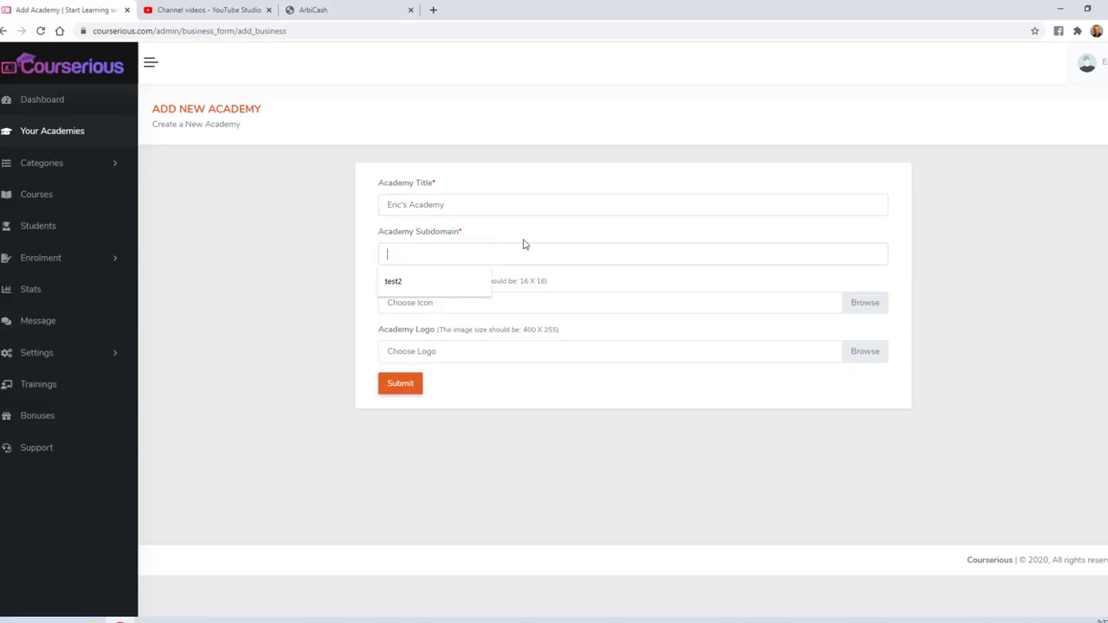
{"action": "type", "text": "eric"}
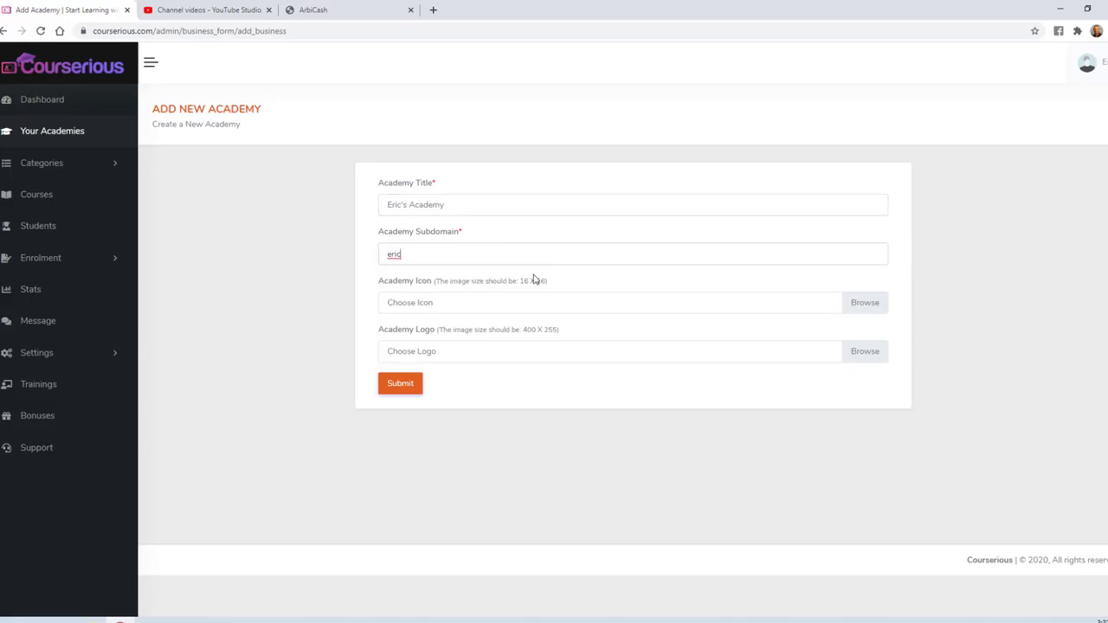
- Add ericsacademy-icon.png as the academy icon and ericsacademy-logo.png as its logo, and submit the new academy
{"action": "left_click", "coordinate": [865, 303]}
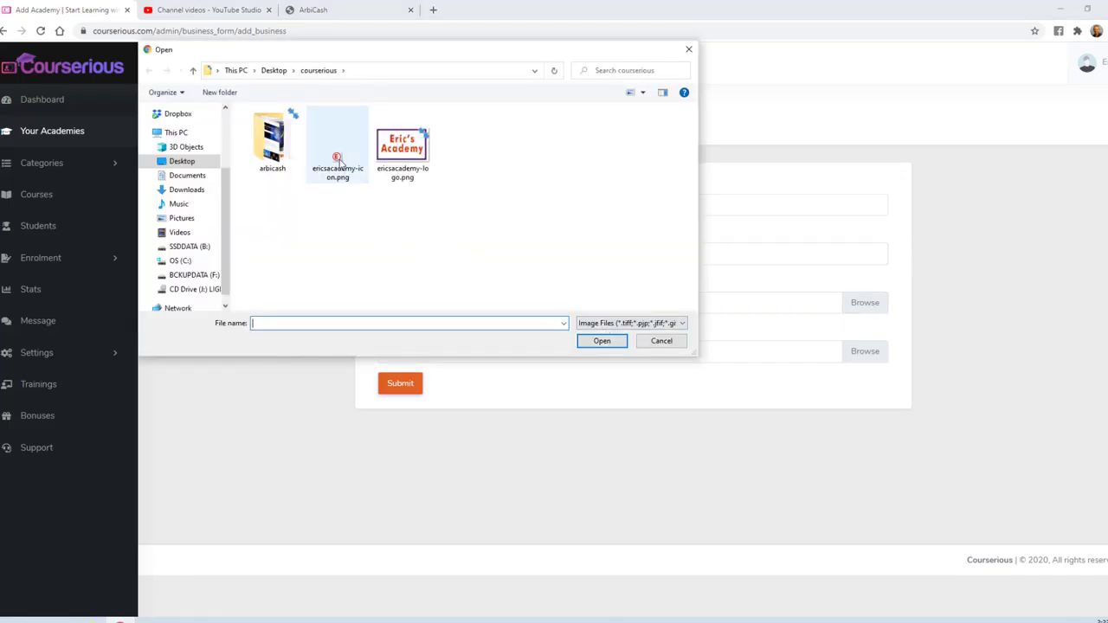
{"action": "double_click", "coordinate": [337, 159]}
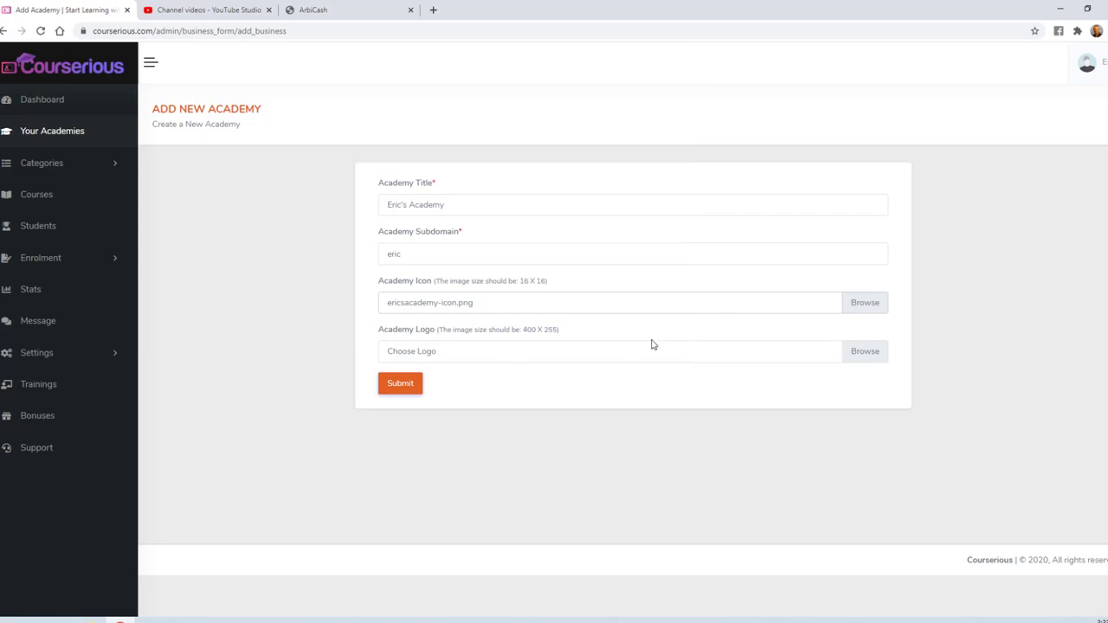
{"action": "left_click", "coordinate": [865, 353]}
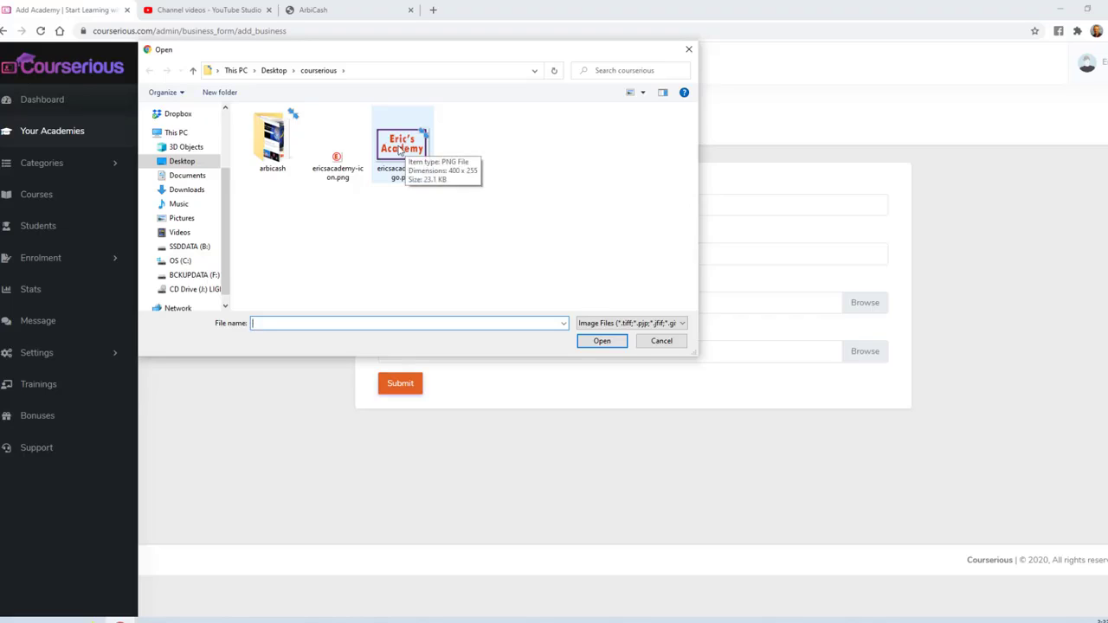
{"action": "double_click", "coordinate": [403, 152]}
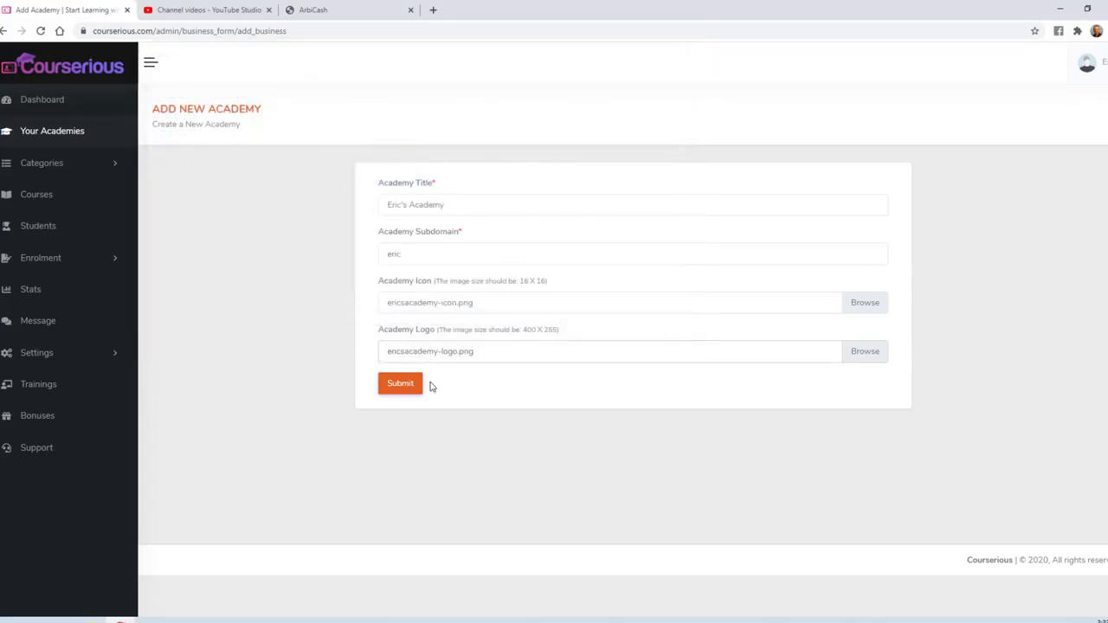
{"action": "left_click", "coordinate": [404, 386]}
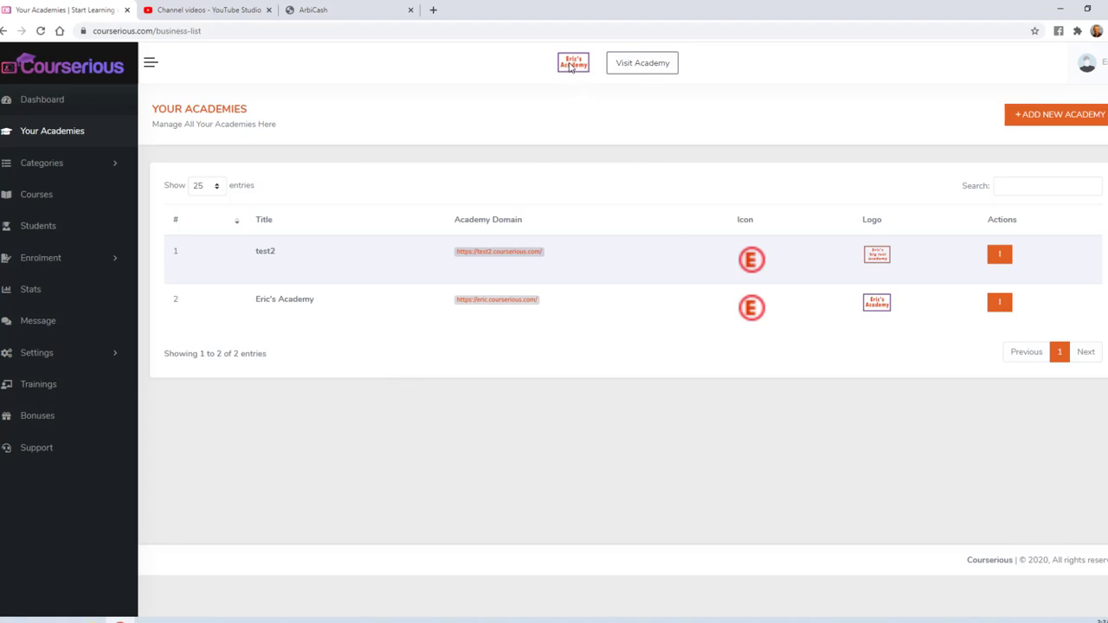
- Switch to managing Eric's Academy and open its list of categories
{"action": "left_click", "coordinate": [1000, 303]}
{"action": "left_click", "coordinate": [1050, 343]}
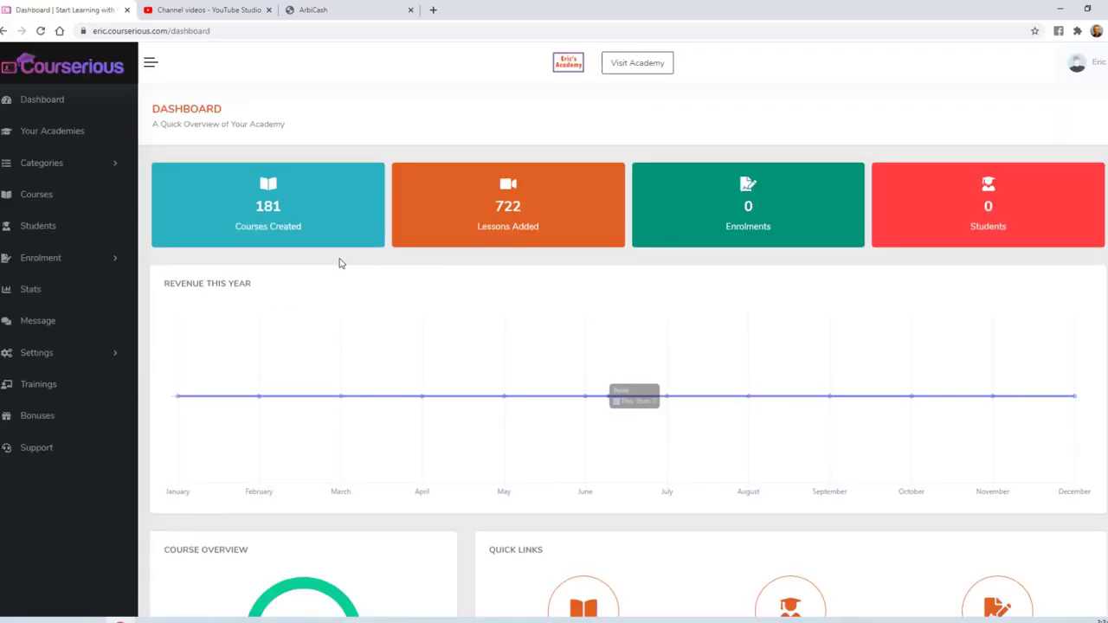
{"action": "left_click", "coordinate": [60, 169]}
{"action": "left_click", "coordinate": [57, 190]}
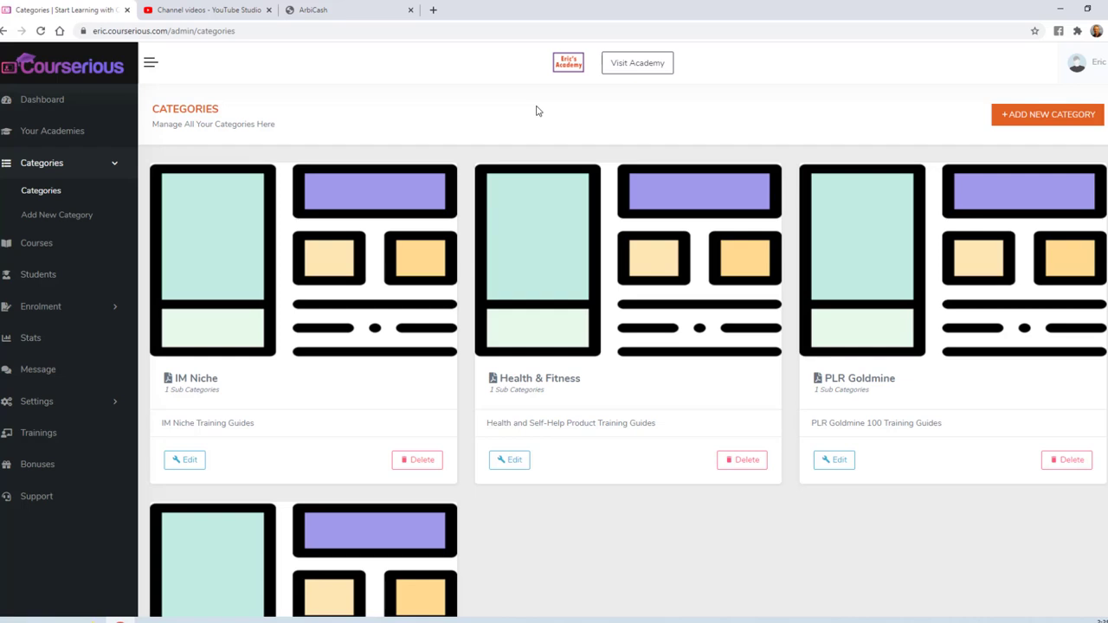
- Create a top-level category titled "Making Money Online" without an icon or thumbnail
{"action": "left_click", "coordinate": [1013, 118]}
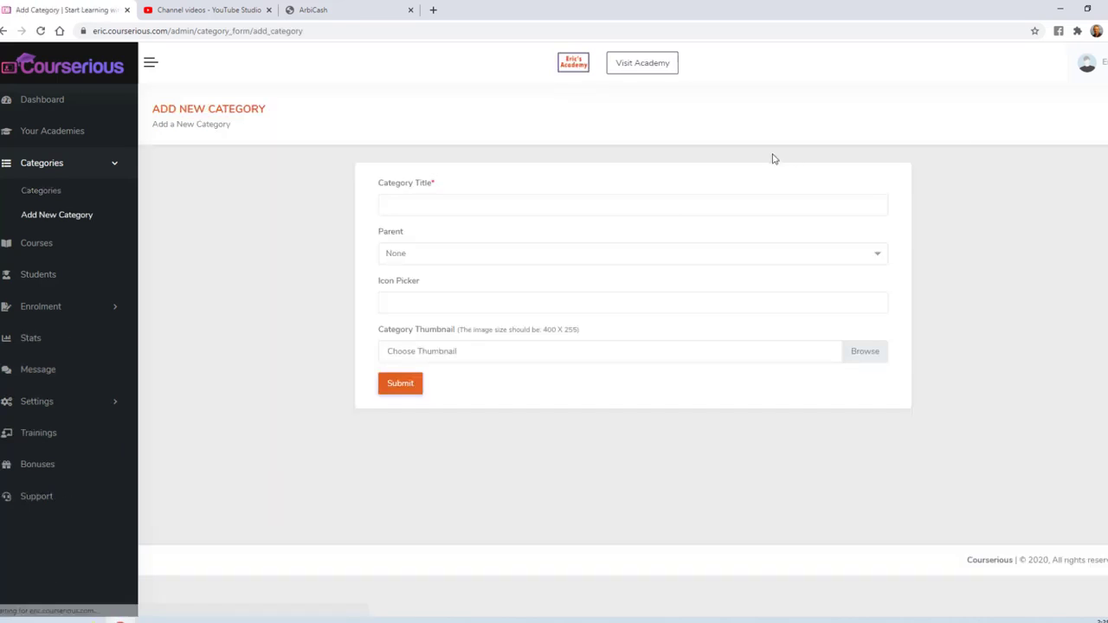
{"action": "left_click", "coordinate": [589, 201]}
{"action": "type", "text": "Making Money Online"}
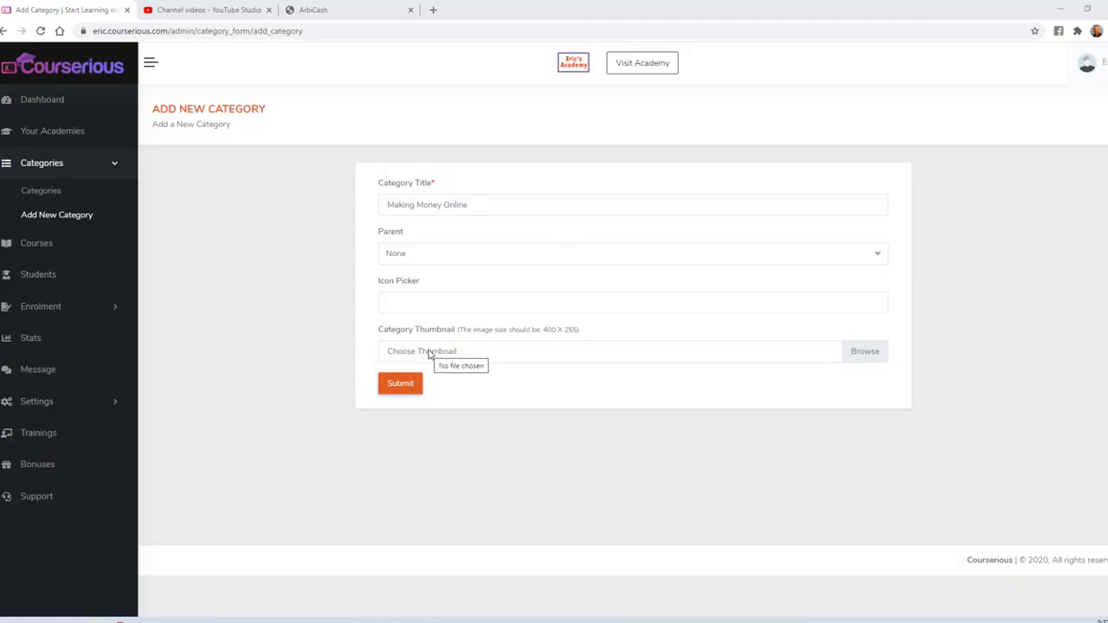
{"action": "left_click", "coordinate": [401, 387]}
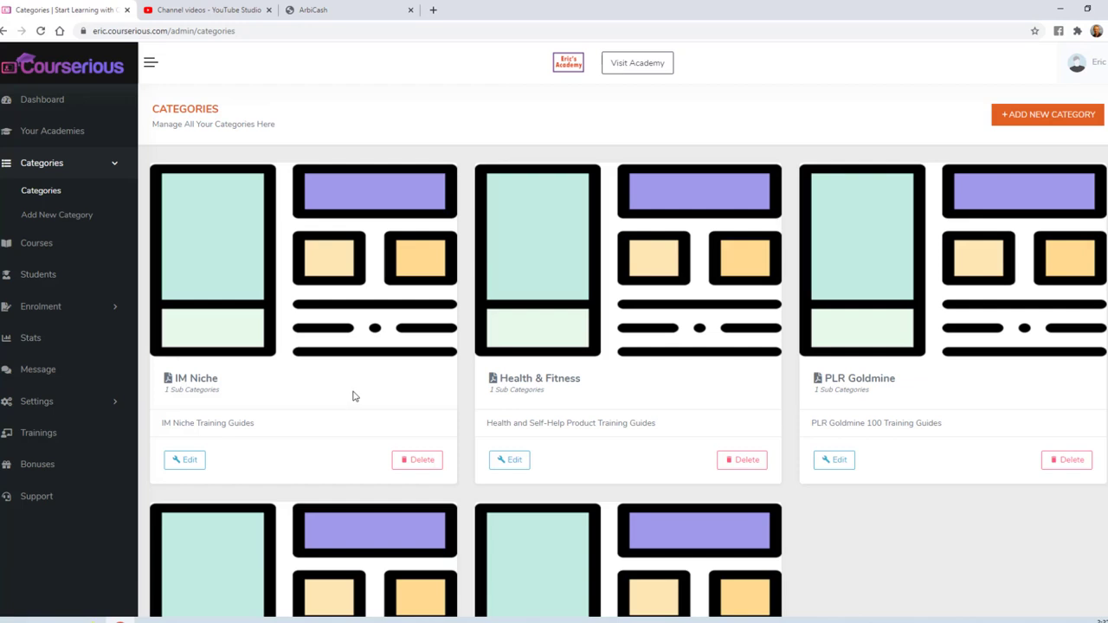
- Create a category titled "Website Building" with "Making Money Online" as its parent
{"action": "left_click", "coordinate": [1031, 122]}
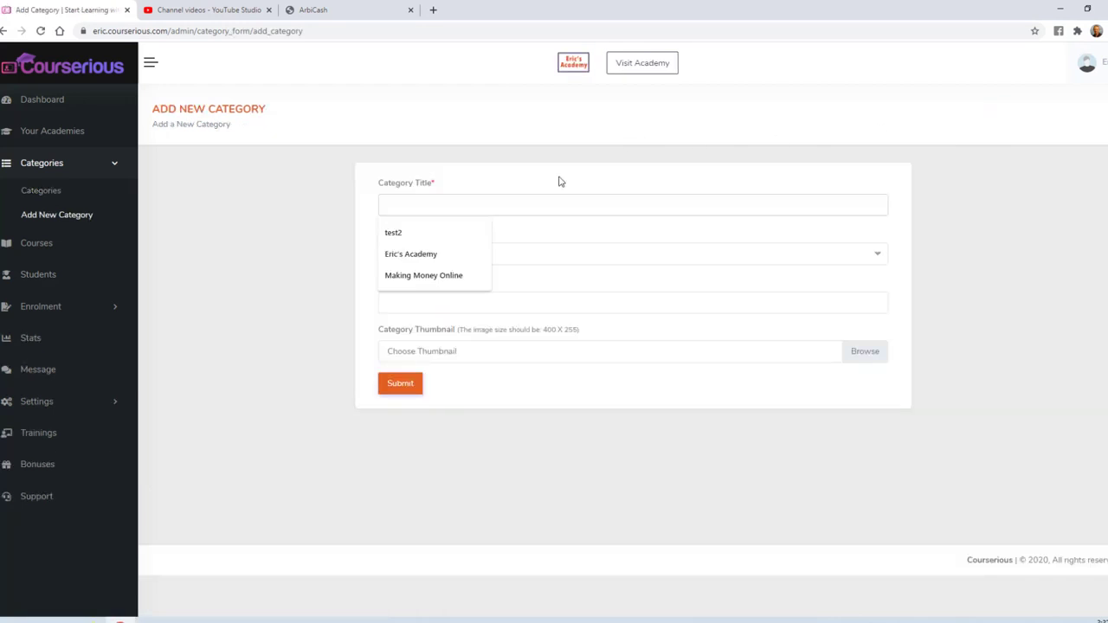
{"action": "type", "text": "We"}
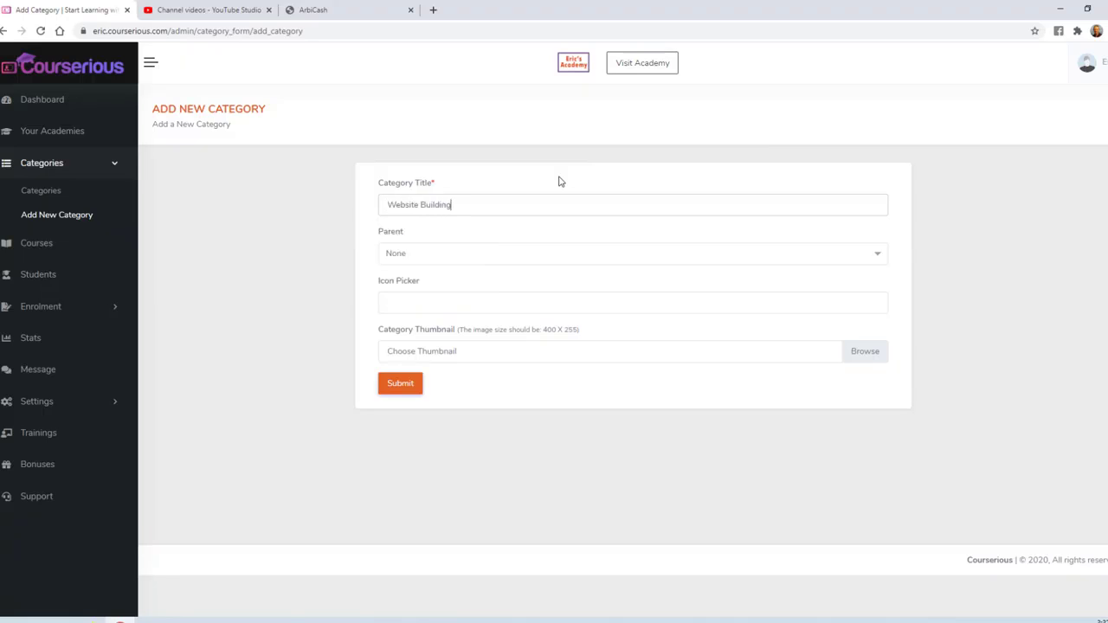
{"action": "type", "text": "bsite Building"}
{"action": "left_click", "coordinate": [500, 253]}
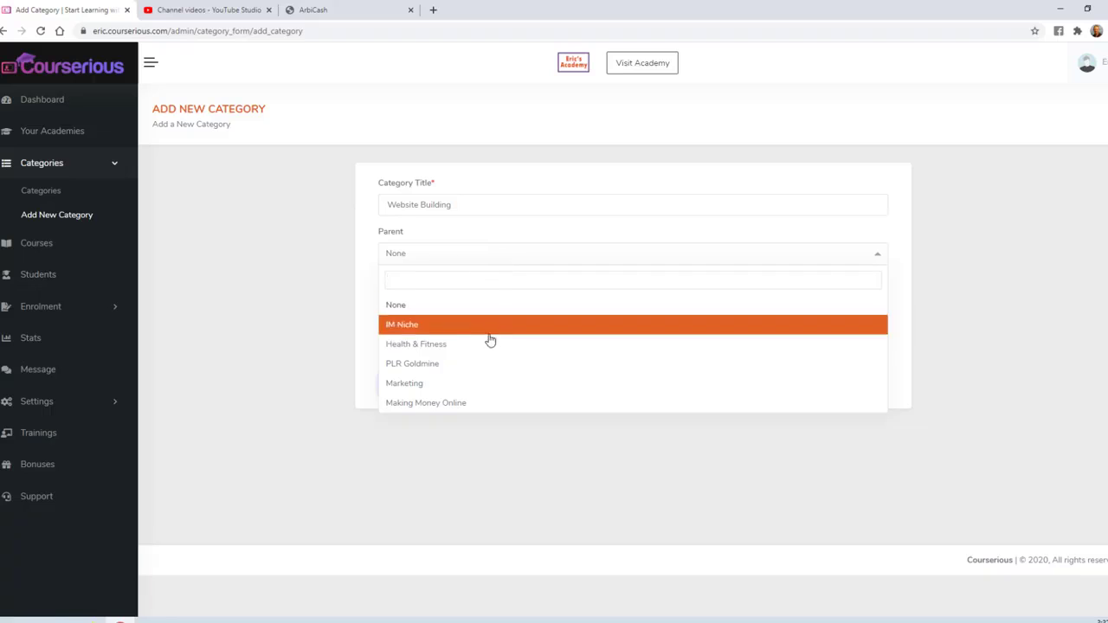
{"action": "left_click", "coordinate": [483, 404]}
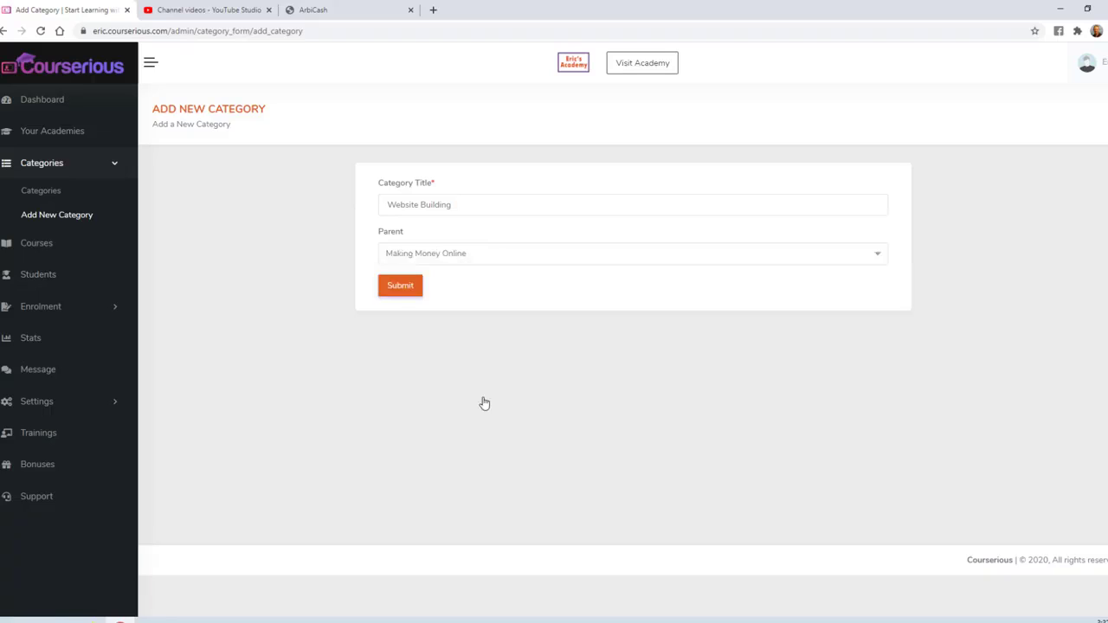
{"action": "left_click", "coordinate": [404, 287]}
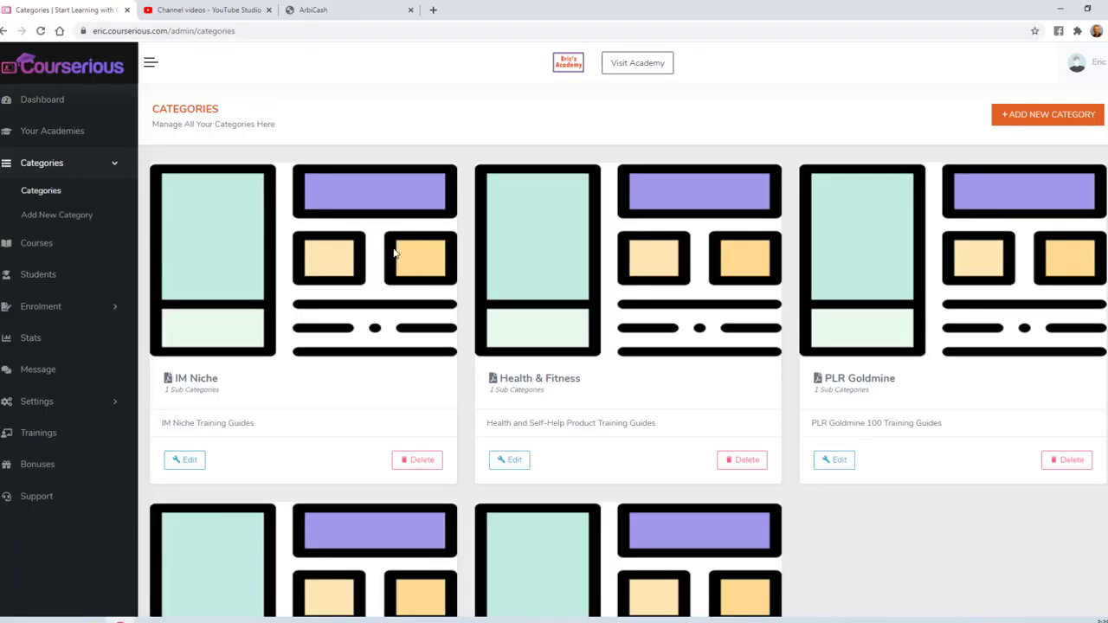
- Browse the academy's course list through to its last page
{"action": "left_click", "coordinate": [35, 245]}
{"action": "scroll", "coordinate": [629, 346], "scroll_direction": "down", "scroll_amount": 10}
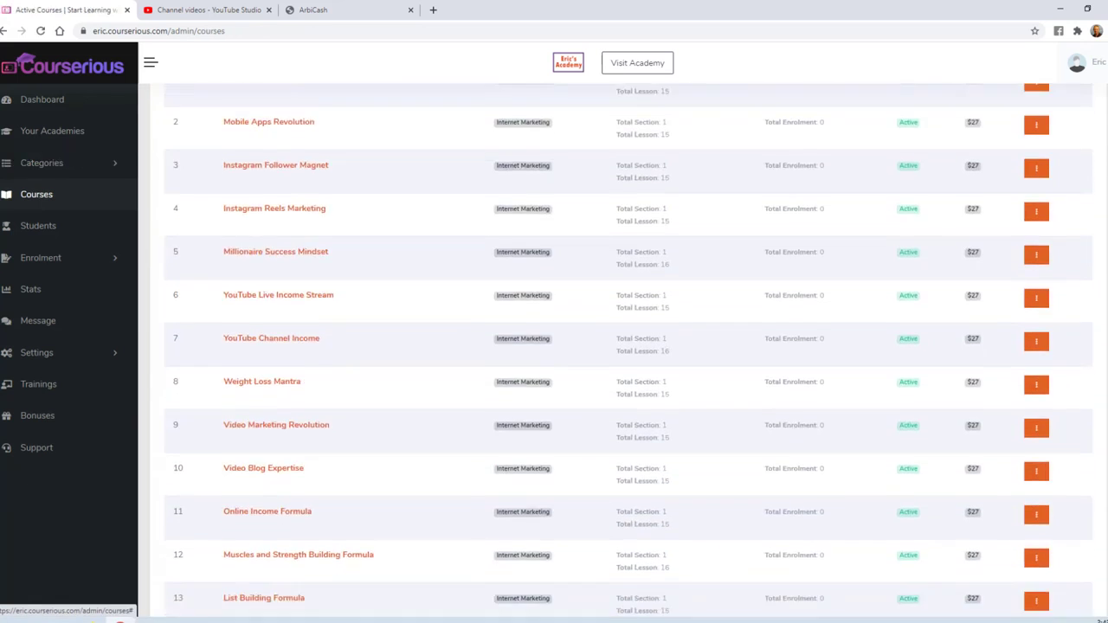
{"action": "scroll", "coordinate": [1079, 556], "scroll_direction": "down", "scroll_amount": 1}
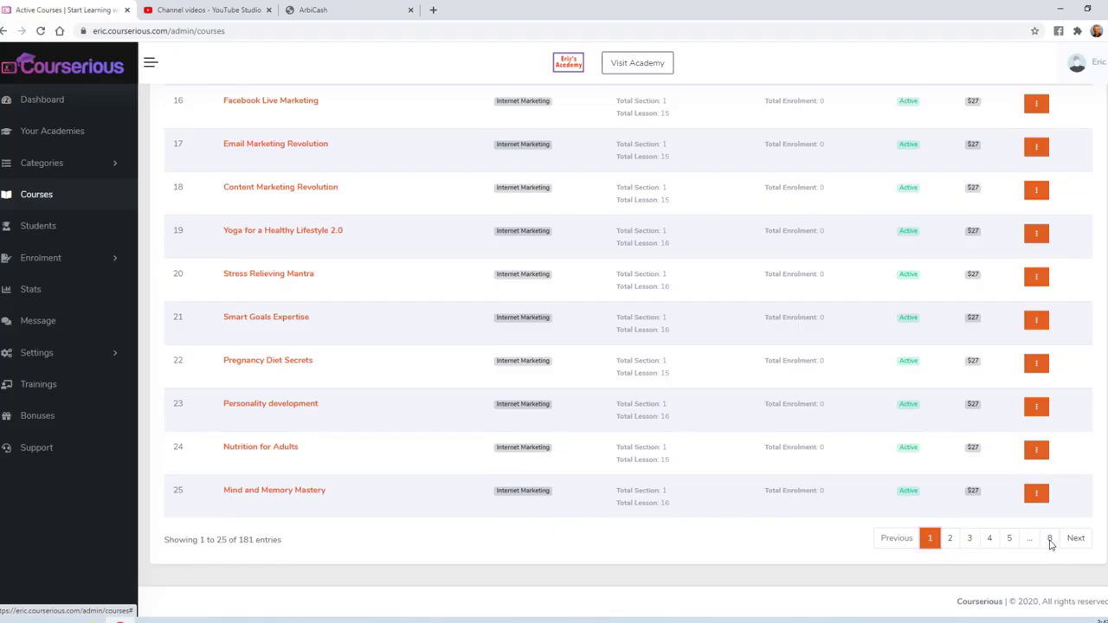
{"action": "left_click", "coordinate": [1052, 539]}
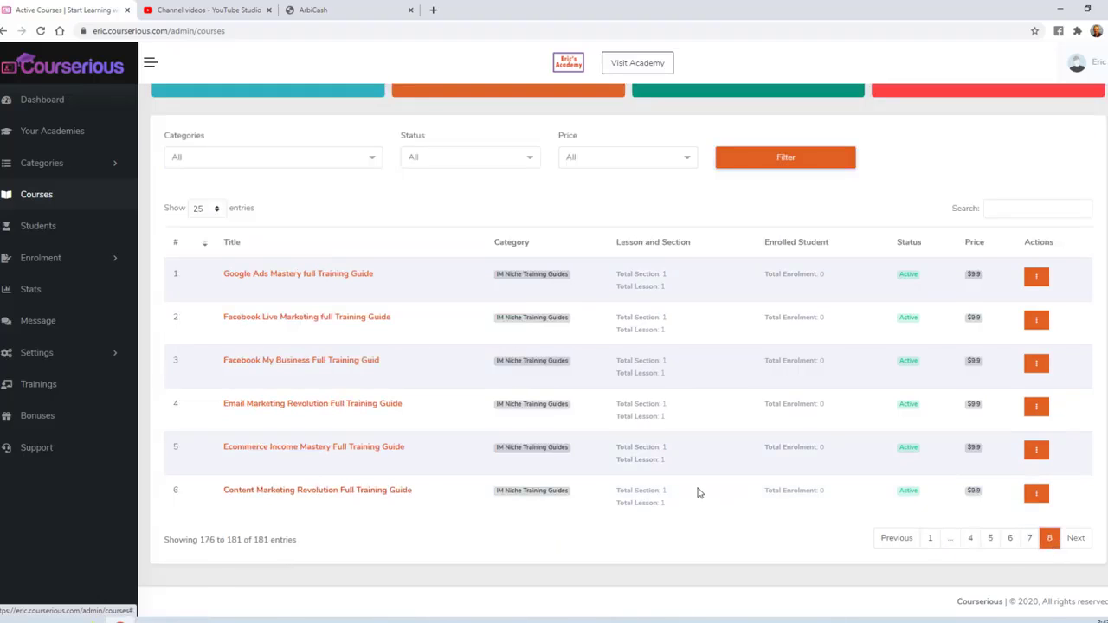
- Review the public page of the "Content Marketing Revolution Full Training Guide" course and return to the course list
{"action": "left_click", "coordinate": [1036, 493]}
{"action": "left_click", "coordinate": [990, 496]}
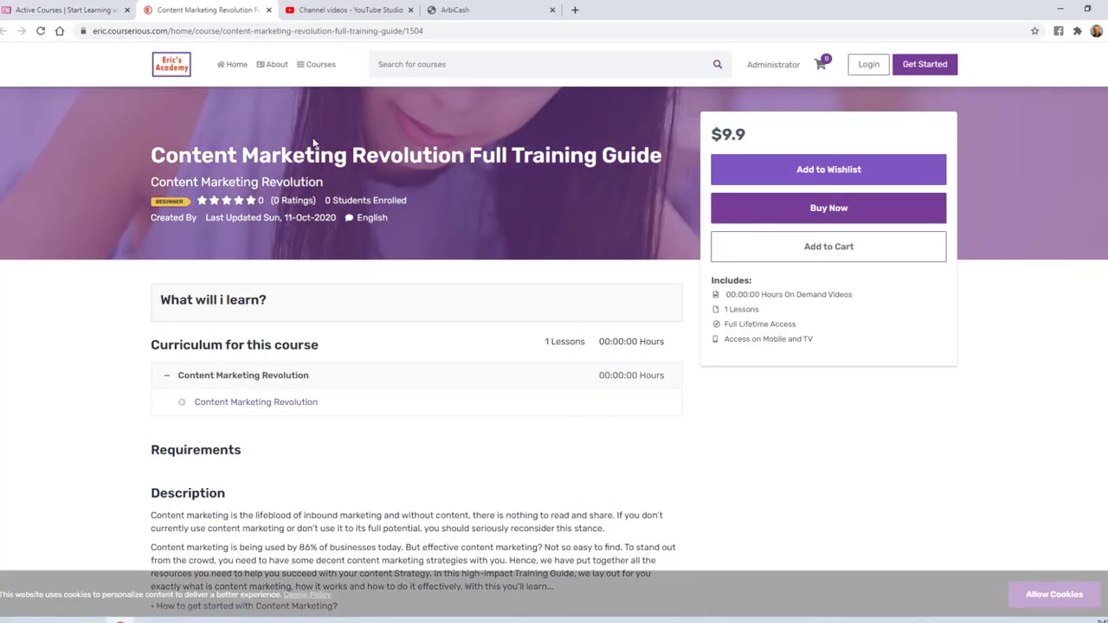
{"action": "scroll", "coordinate": [431, 263], "scroll_direction": "down", "scroll_amount": 4}
{"action": "scroll", "coordinate": [432, 263], "scroll_direction": "down", "scroll_amount": 2}
{"action": "scroll", "coordinate": [431, 264], "scroll_direction": "up", "scroll_amount": 5}
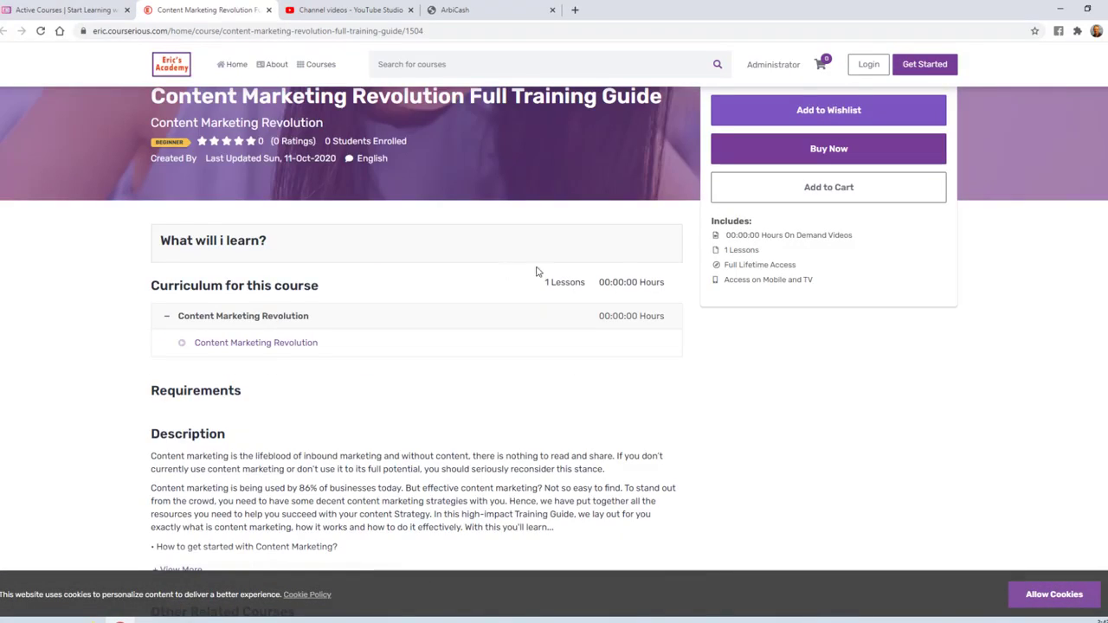
{"action": "scroll", "coordinate": [503, 383], "scroll_direction": "down", "scroll_amount": 2}
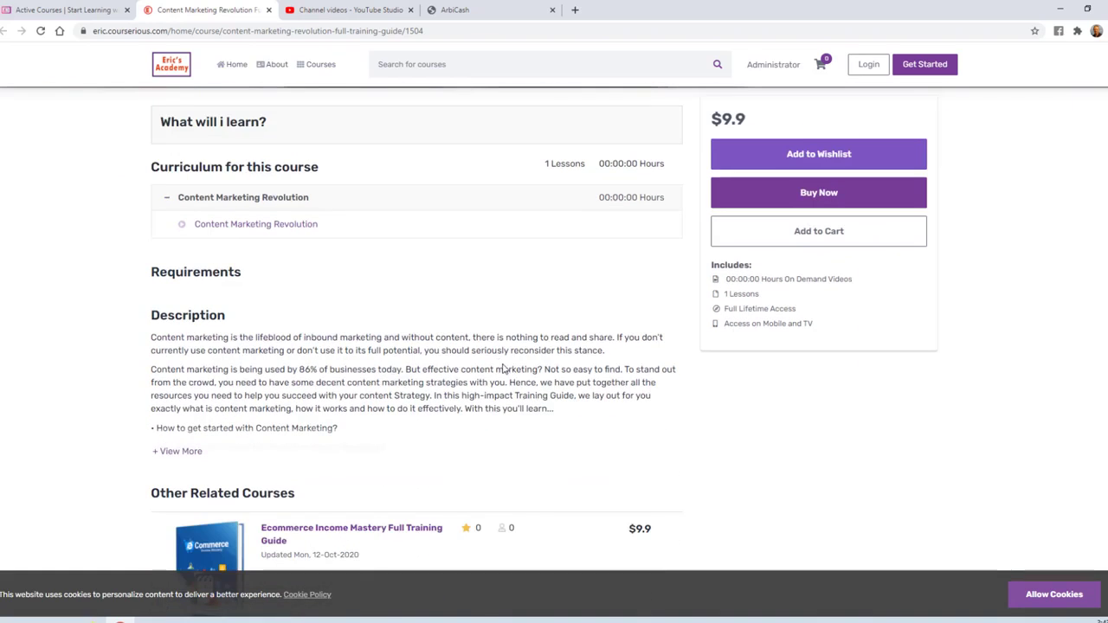
{"action": "key", "text": "ctrl+shift+Tab"}
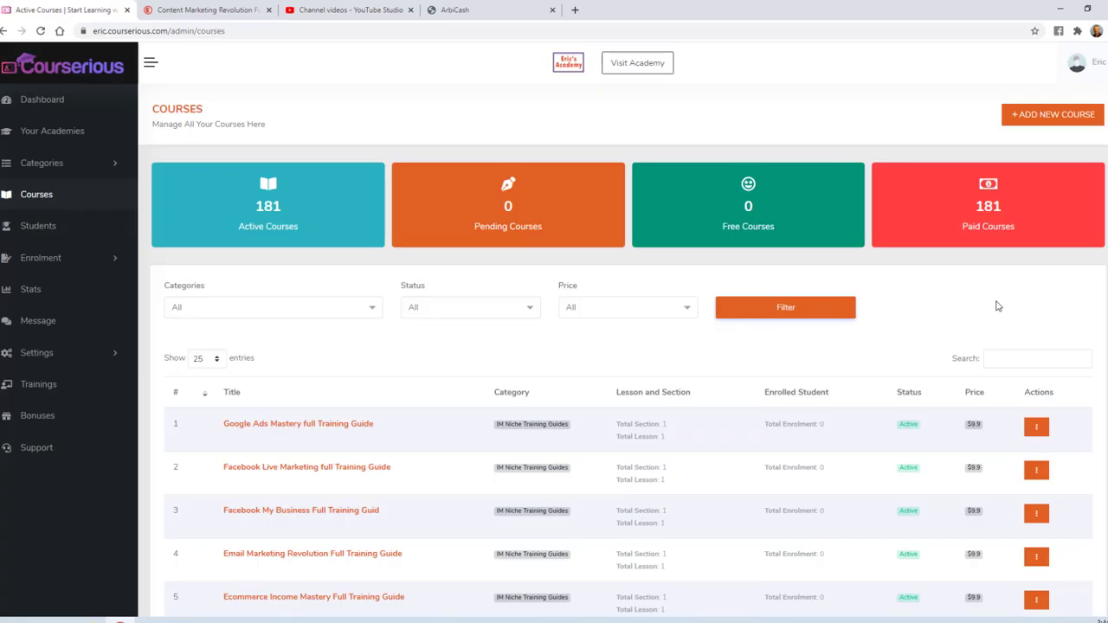
- Start a new course titled "The ArbiCash Course" with a short description about scaling the business to $28,000 a month of profit in just 4 months
{"action": "left_click", "coordinate": [1052, 117]}
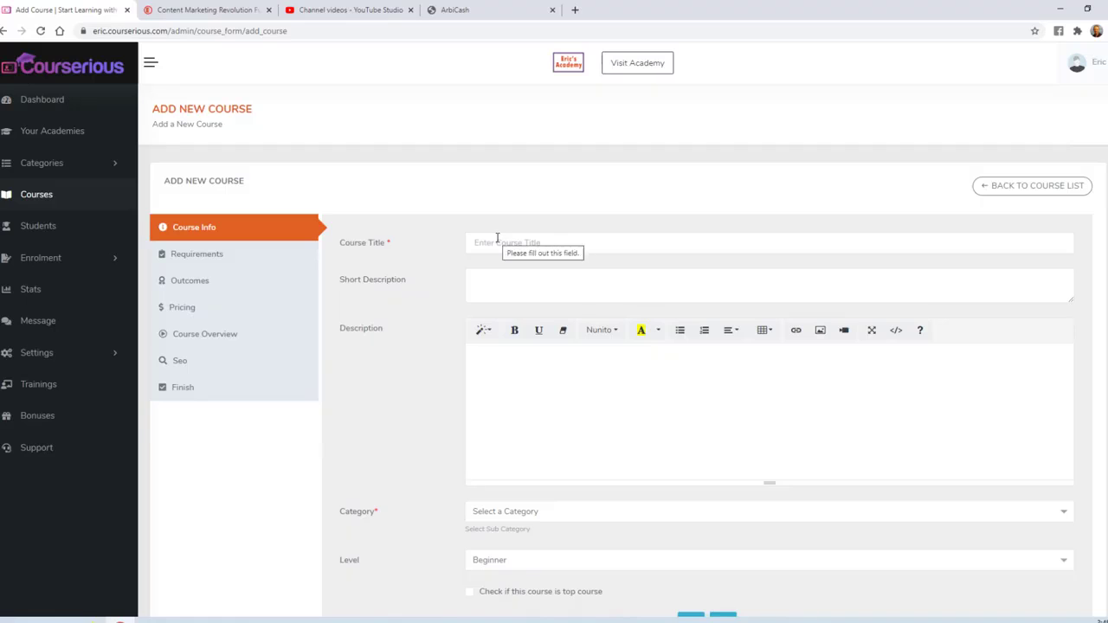
{"action": "left_click", "coordinate": [497, 241]}
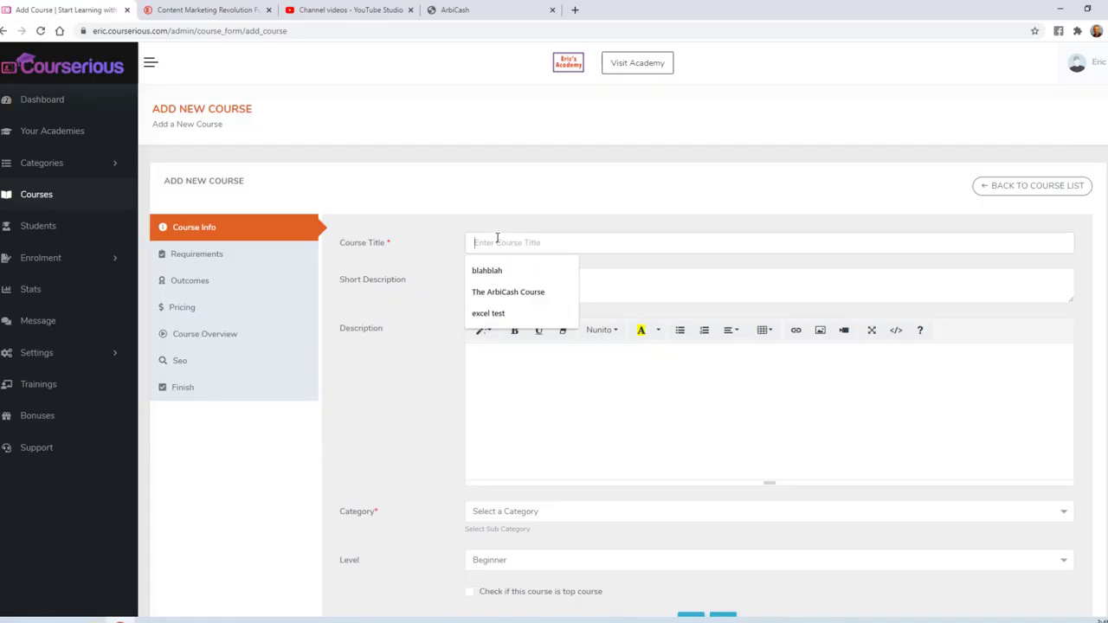
{"action": "left_click", "coordinate": [498, 293]}
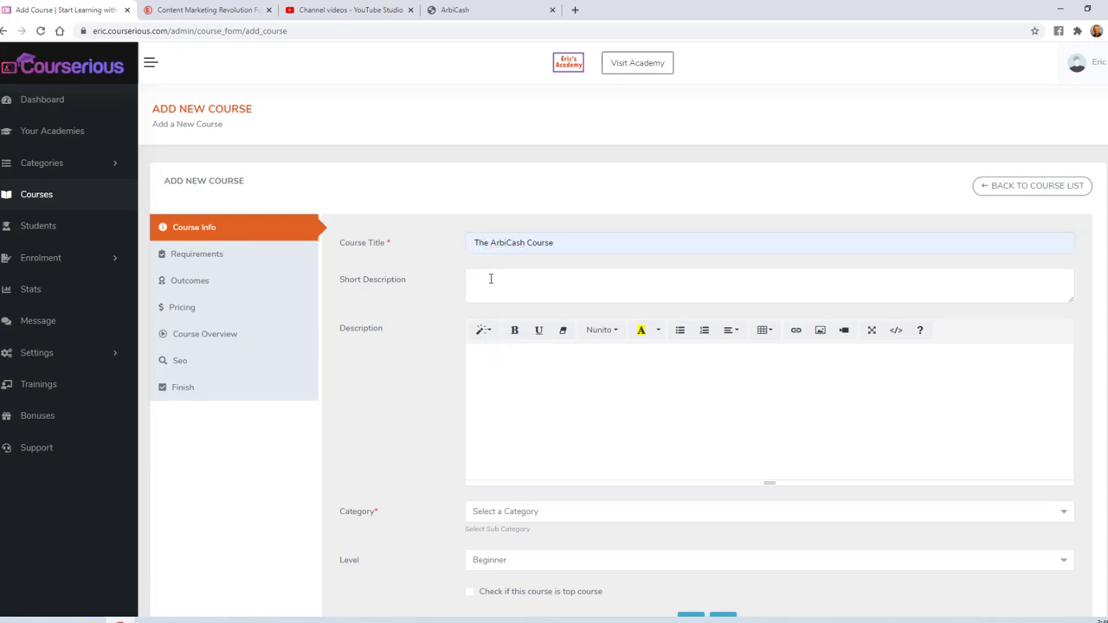
{"action": "type", "text": "this is a very comprehensive course teaching the exact system that I used to scale this business to $28,000 a month of profit in just 4 months."}
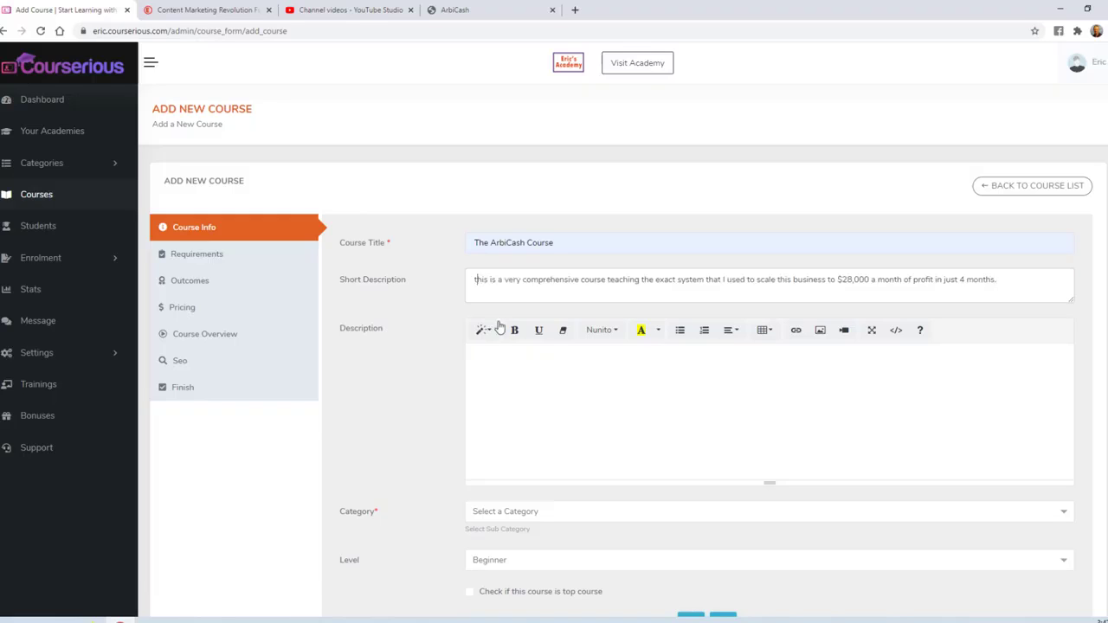
- Copy the ArbiCash page's opening paragraphs, from "I'm guessing you've seen" to "every day", into the course description
{"action": "left_click", "coordinate": [532, 362]}
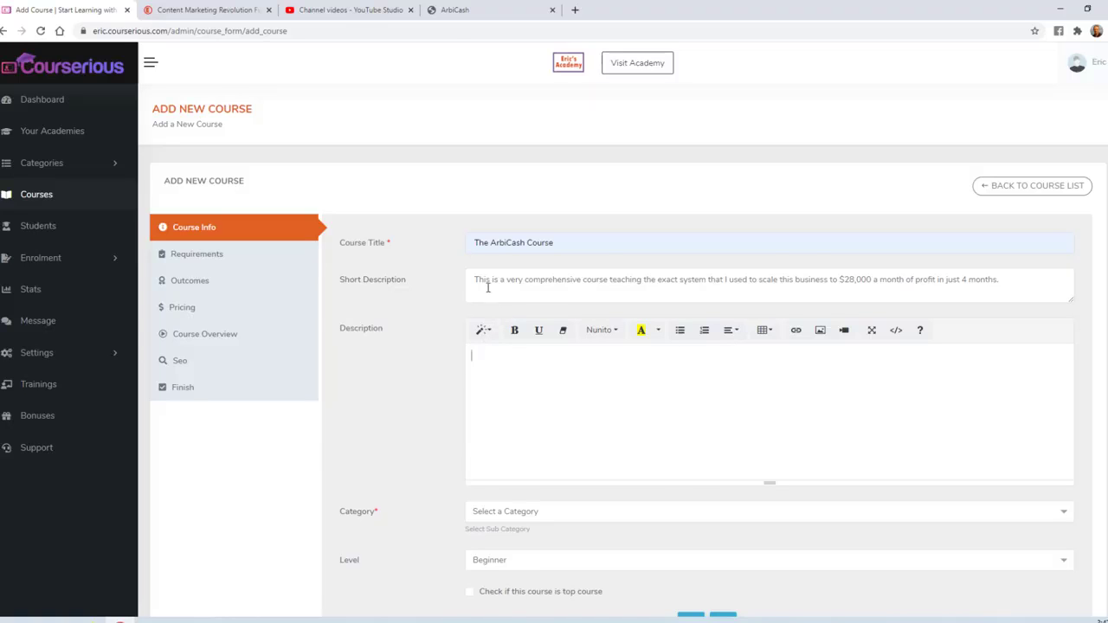
{"action": "left_click", "coordinate": [457, 9]}
{"action": "scroll", "coordinate": [362, 210], "scroll_direction": "down", "scroll_amount": 4}
{"action": "scroll", "coordinate": [362, 210], "scroll_direction": "down", "scroll_amount": 7}
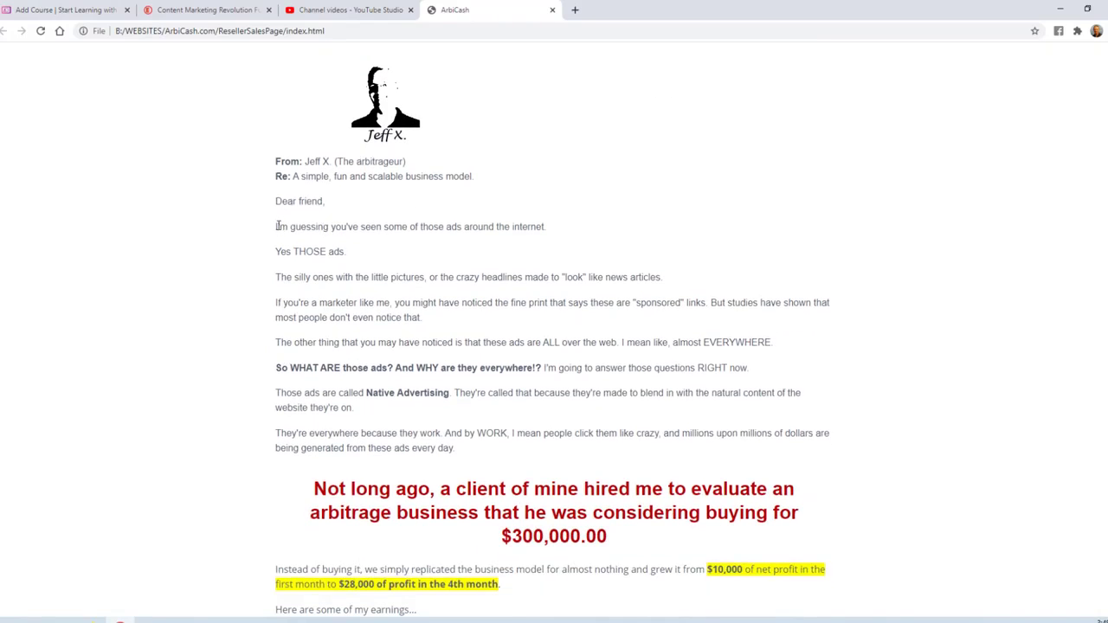
{"action": "left_click_drag", "start_coordinate": [277, 226], "coordinate": [484, 450]}
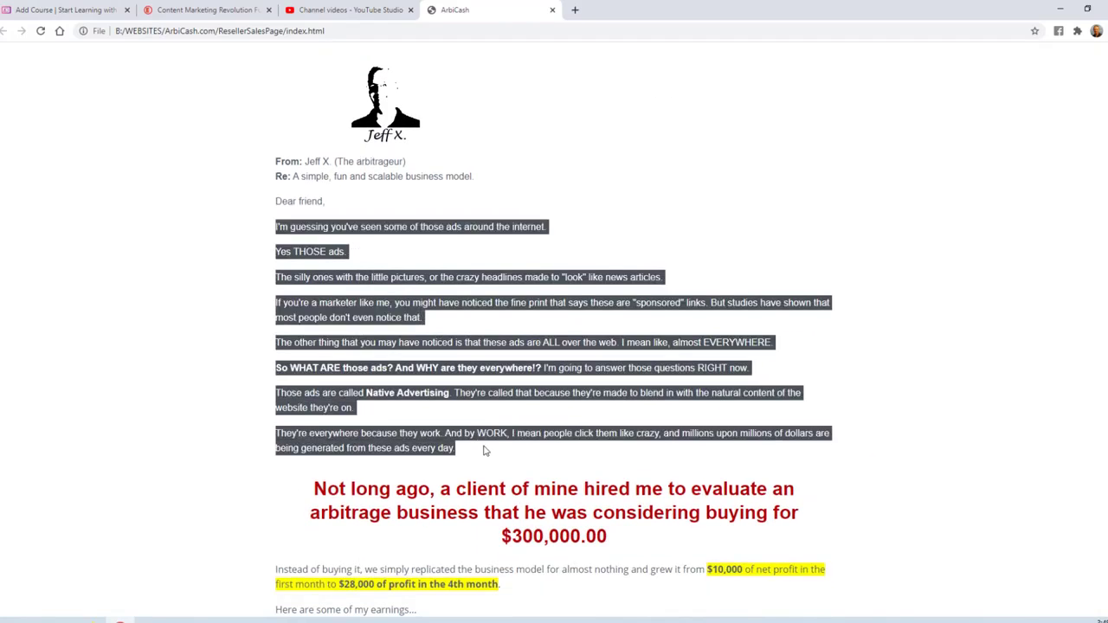
{"action": "left_click", "coordinate": [78, 12]}
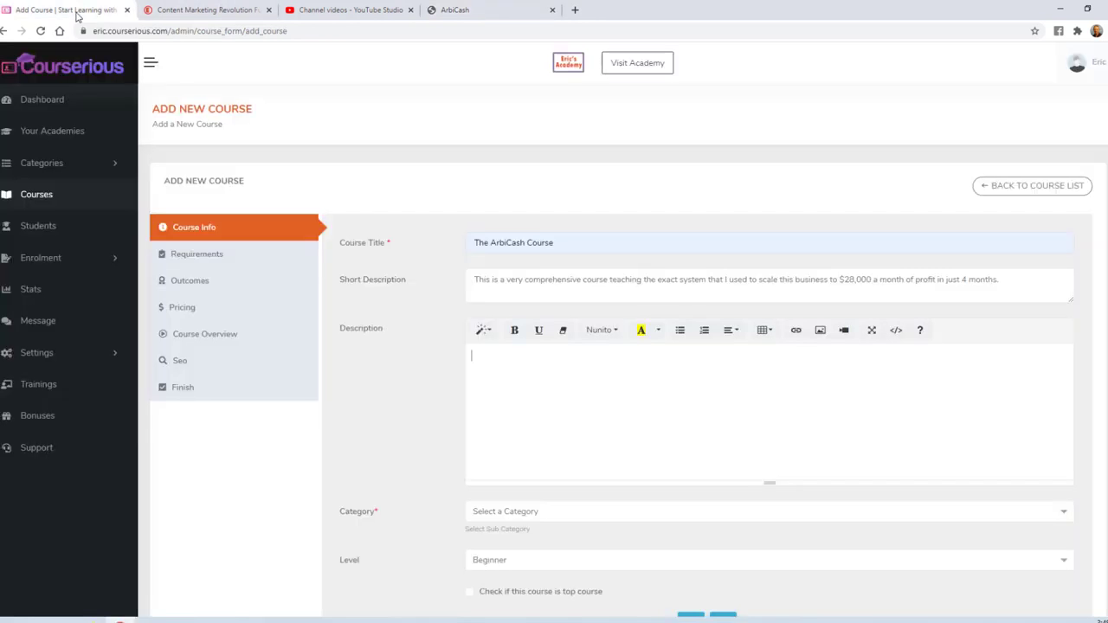
{"action": "key", "text": "ctrl+v"}
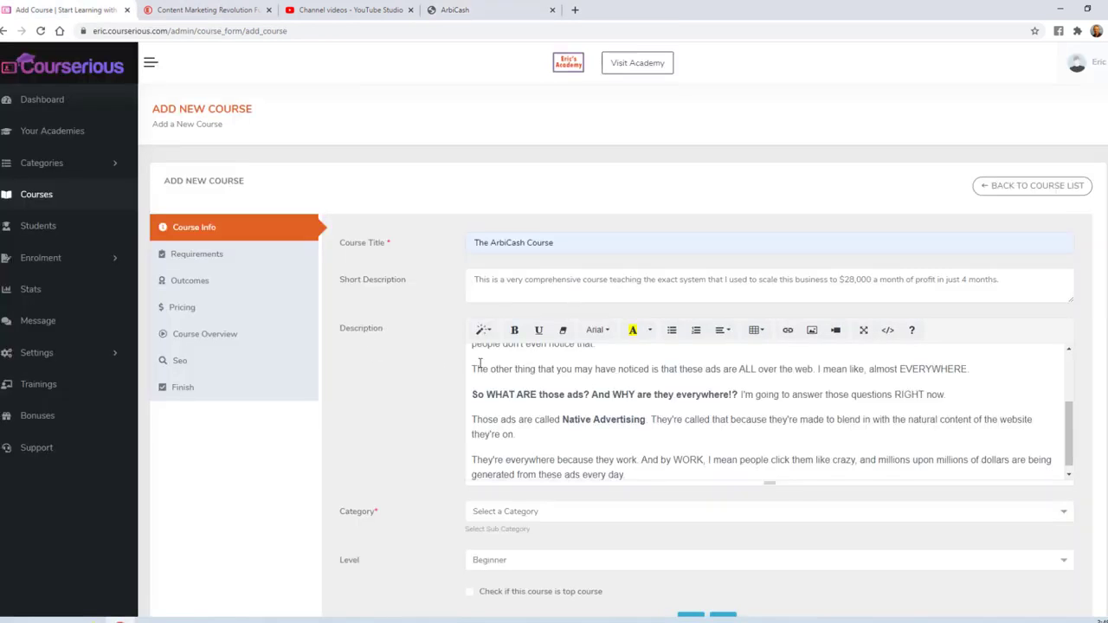
- Append the ArbiCash page's "Some of the things you'll discover include..." heading and its full checklist to the course description
{"action": "left_click", "coordinate": [456, 9]}
{"action": "scroll", "coordinate": [481, 395], "scroll_direction": "down", "scroll_amount": 10}
{"action": "scroll", "coordinate": [480, 395], "scroll_direction": "down", "scroll_amount": 20}
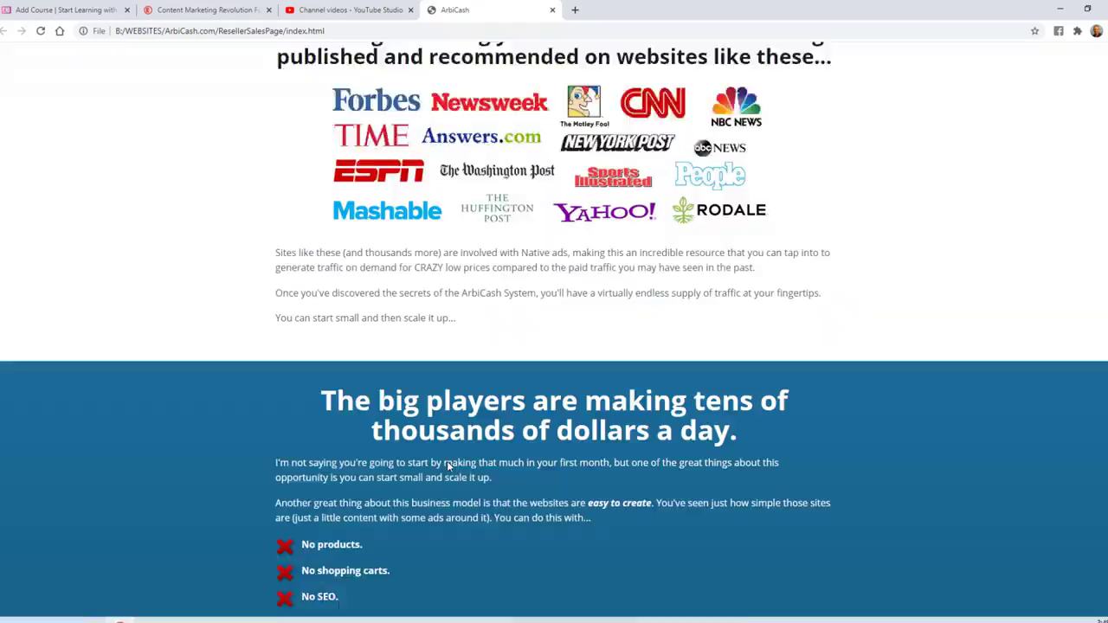
{"action": "scroll", "coordinate": [428, 434], "scroll_direction": "down", "scroll_amount": 20}
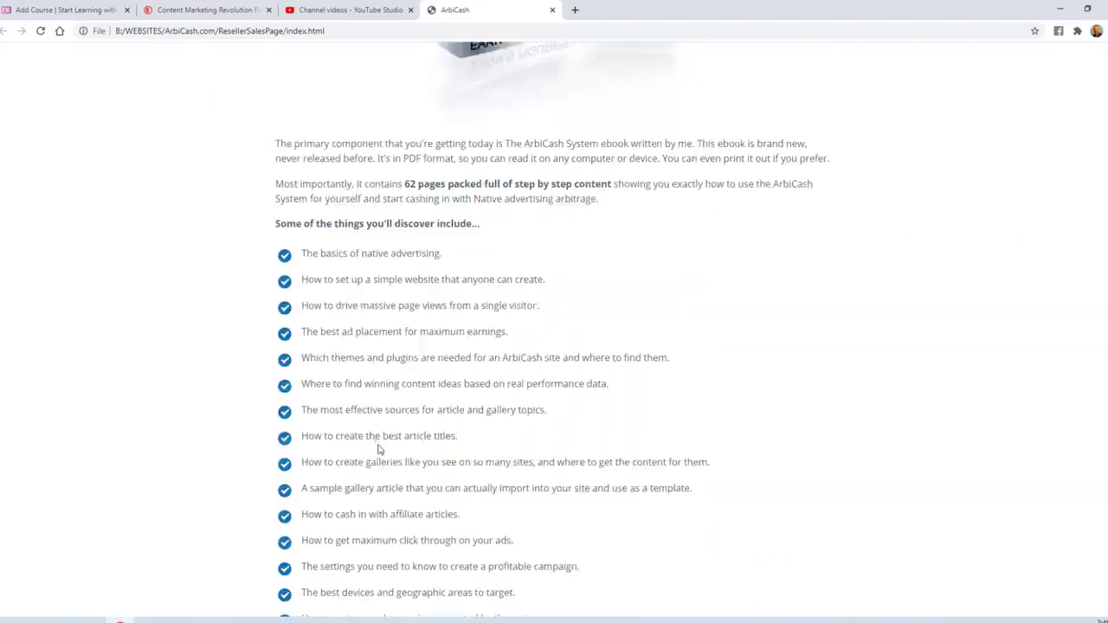
{"action": "scroll", "coordinate": [361, 416], "scroll_direction": "up", "scroll_amount": 2}
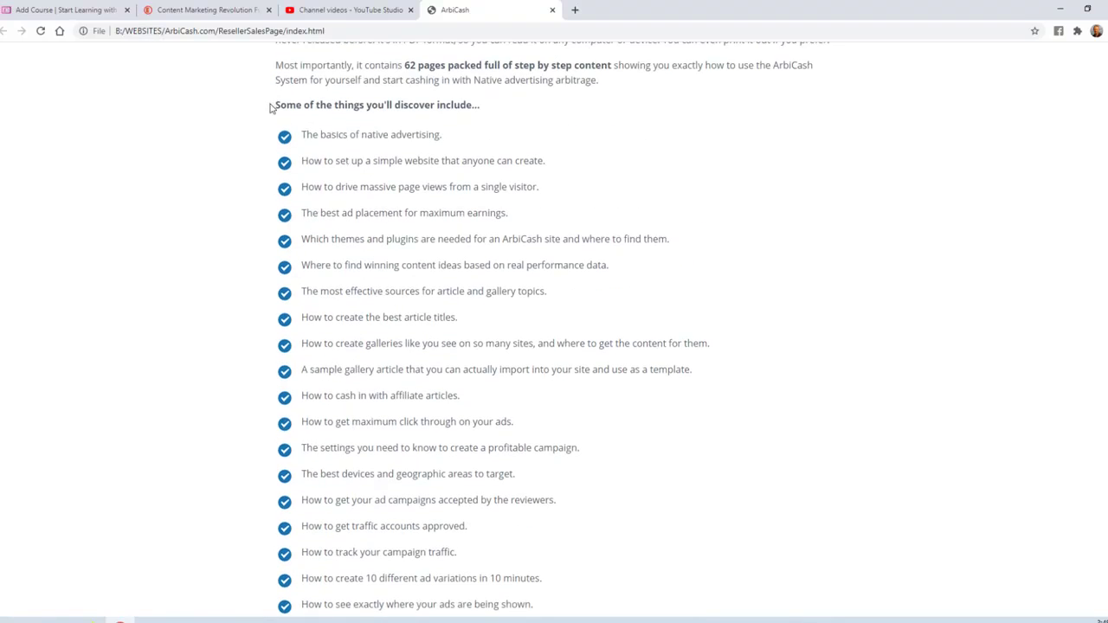
{"action": "left_click_drag", "start_coordinate": [276, 104], "coordinate": [551, 403]}
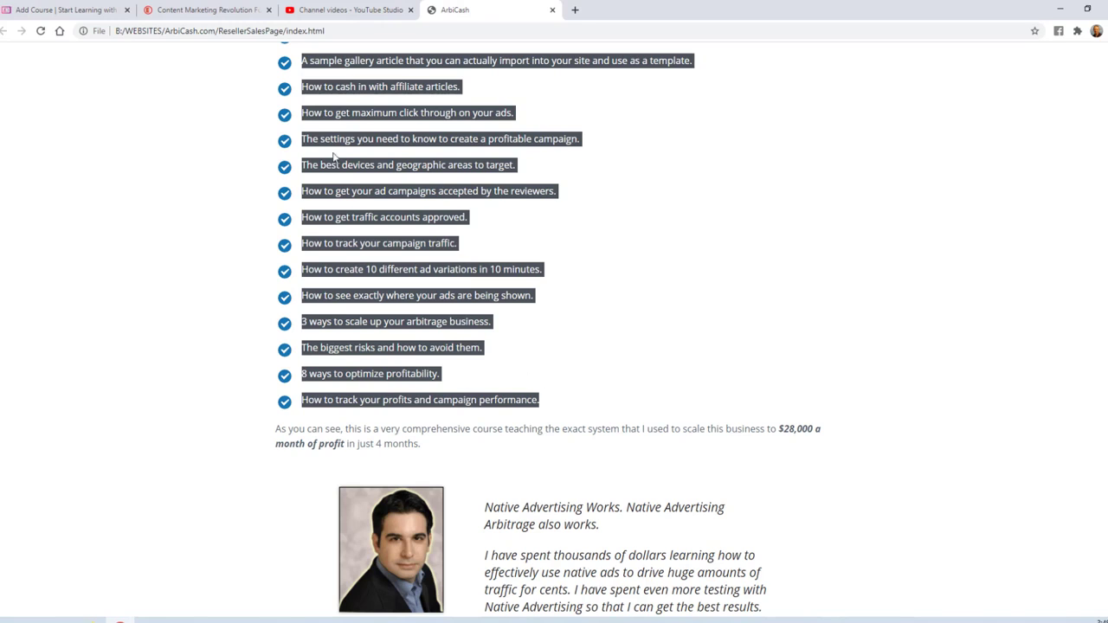
{"action": "left_click", "coordinate": [95, 11]}
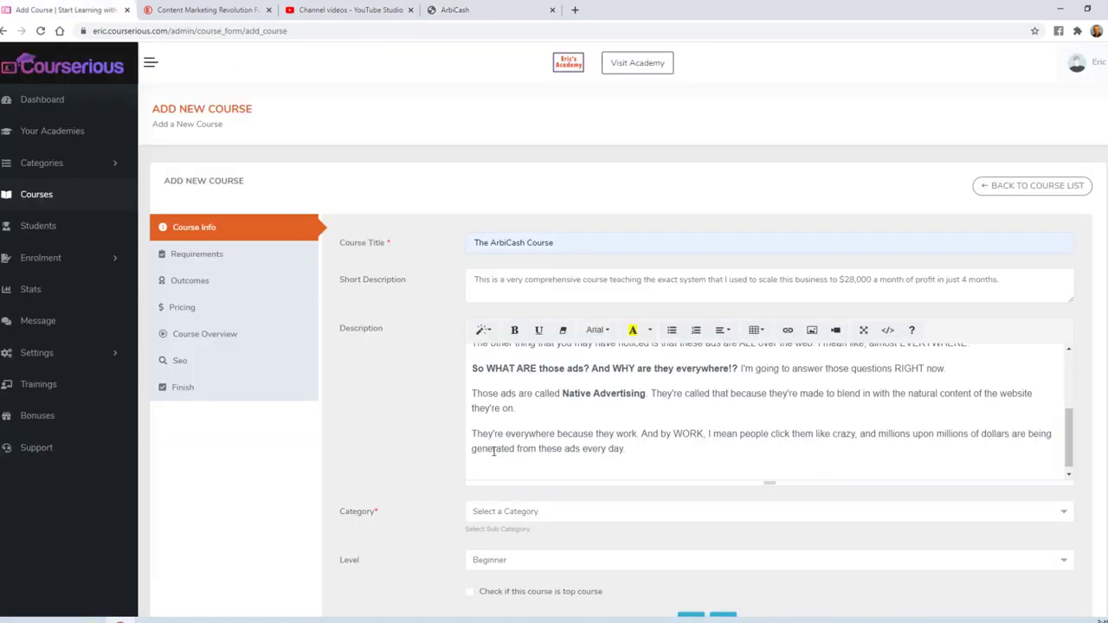
{"action": "key", "text": "ctrl+v"}
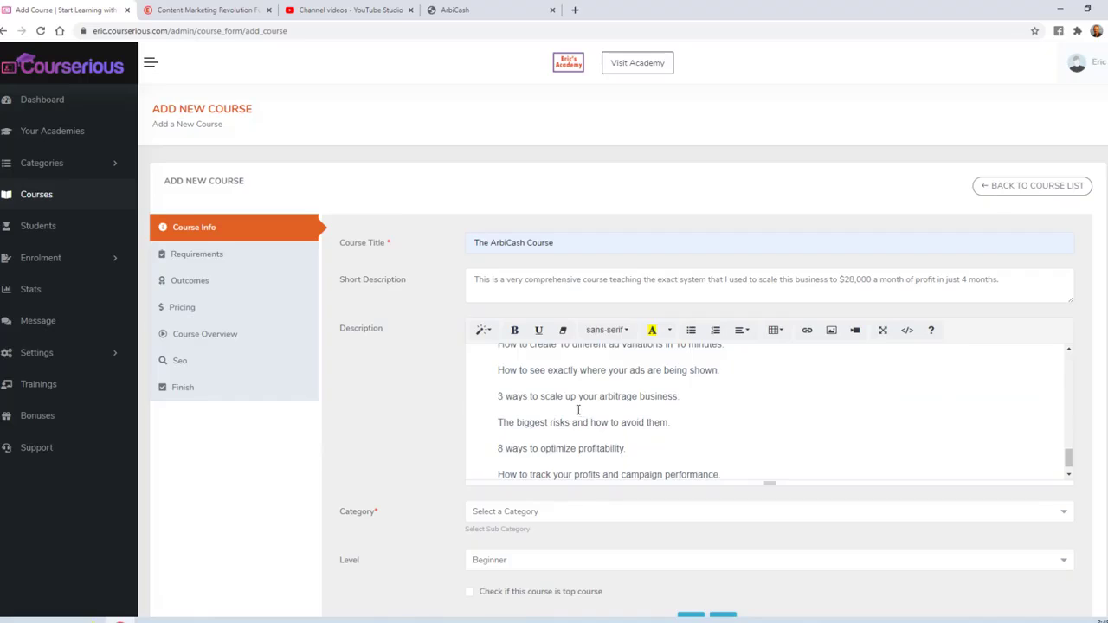
- Assign the course to the "Website Building" category and continue to the requirements
{"action": "scroll", "coordinate": [431, 419], "scroll_direction": "down", "scroll_amount": 2}
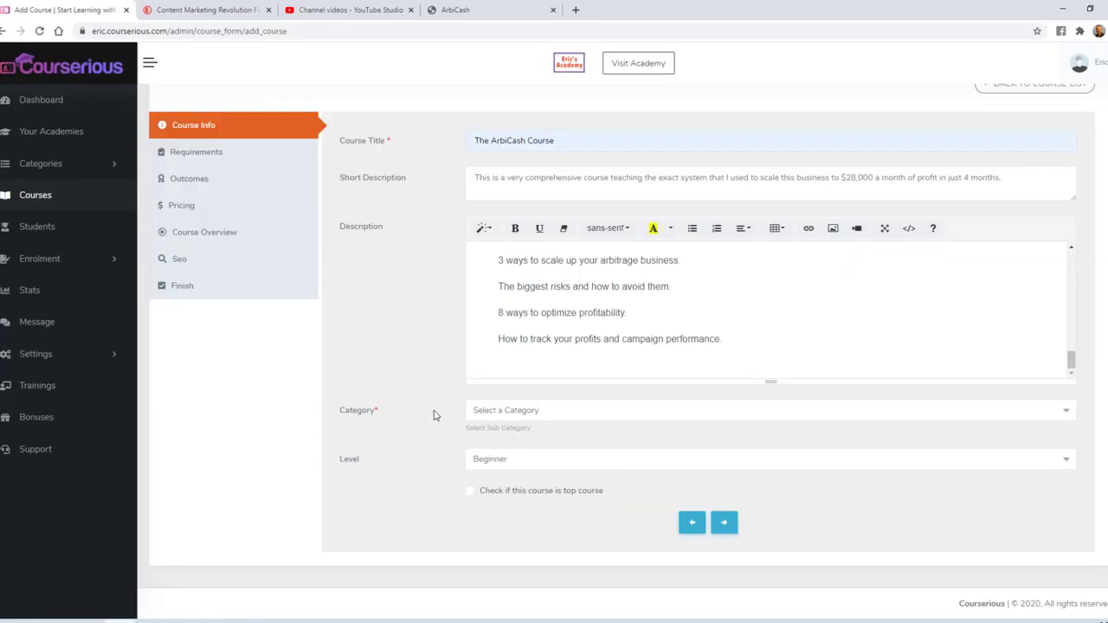
{"action": "left_click", "coordinate": [510, 414]}
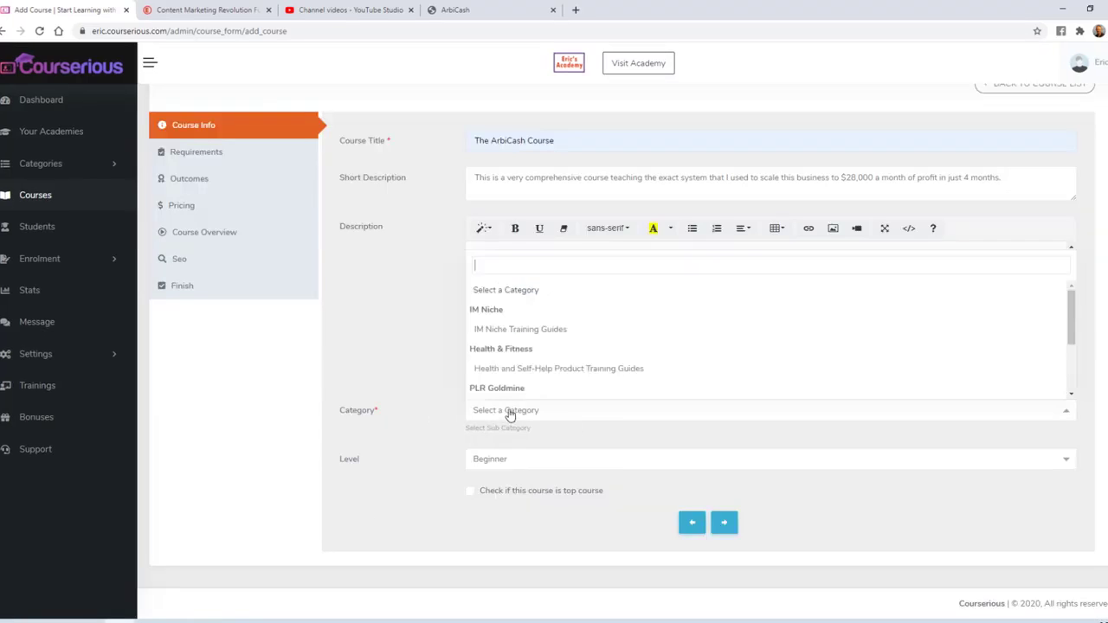
{"action": "scroll", "coordinate": [565, 333], "scroll_direction": "down", "scroll_amount": 3}
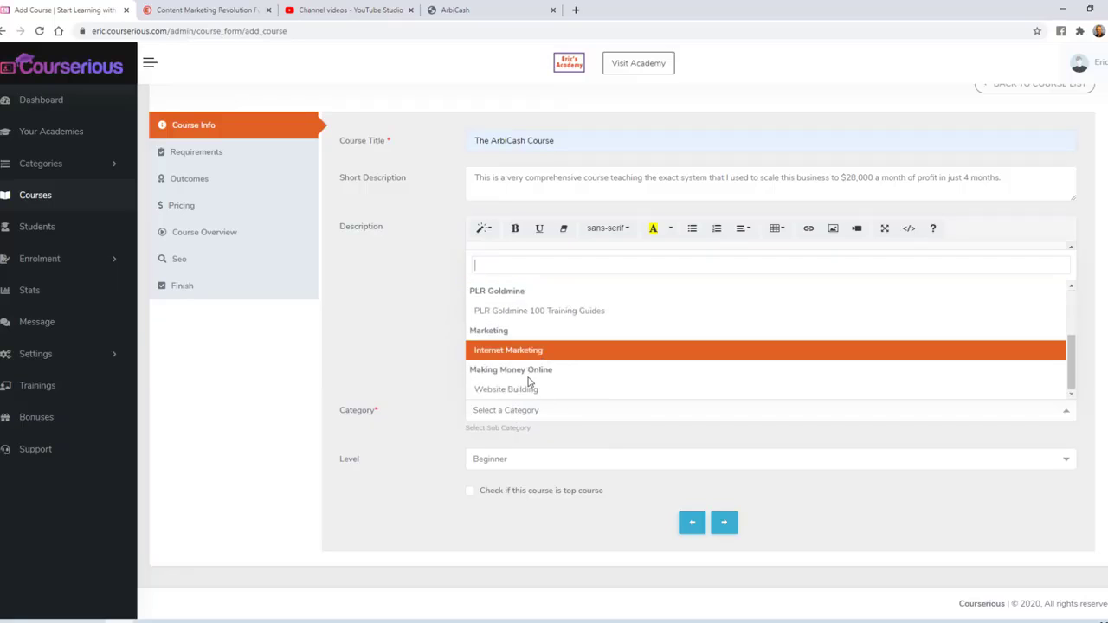
{"action": "left_click", "coordinate": [514, 389]}
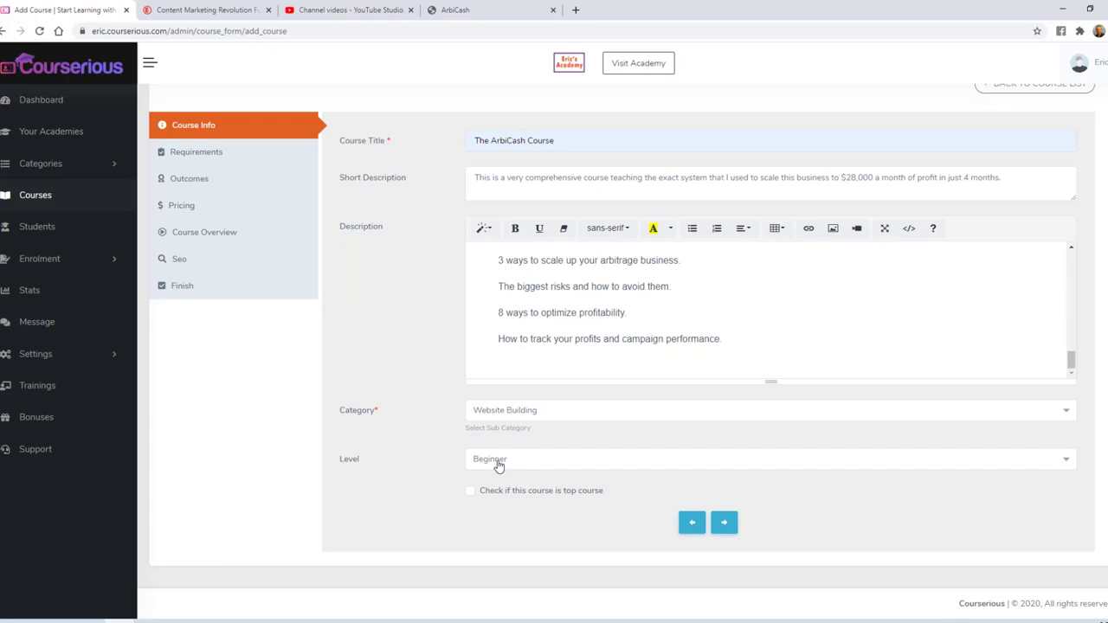
{"action": "left_click", "coordinate": [725, 523]}
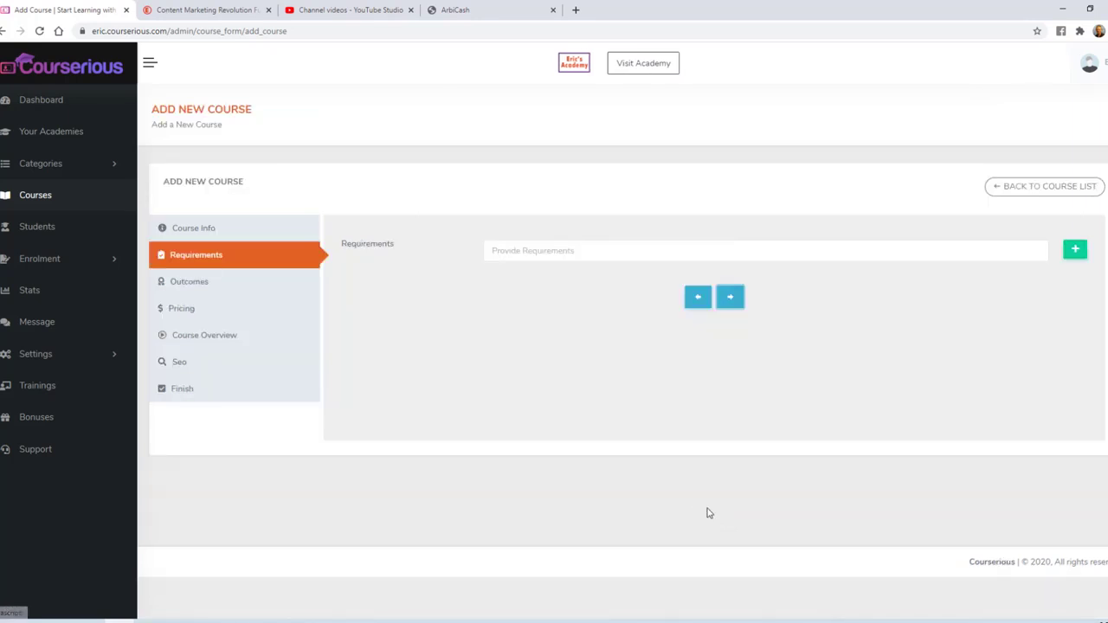
- Add the course requirements "Internet connection" and "A desire to make money online", then continue to the outcomes
{"action": "left_click", "coordinate": [505, 249]}
{"action": "left_click", "coordinate": [519, 279]}
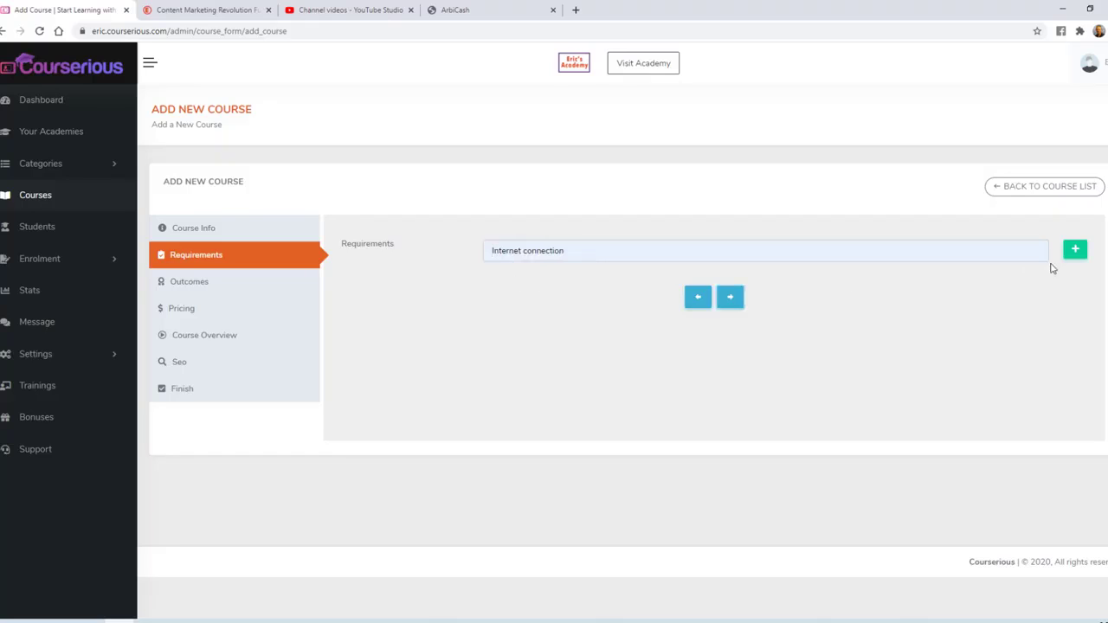
{"action": "left_click", "coordinate": [1074, 251]}
{"action": "left_click", "coordinate": [619, 286]}
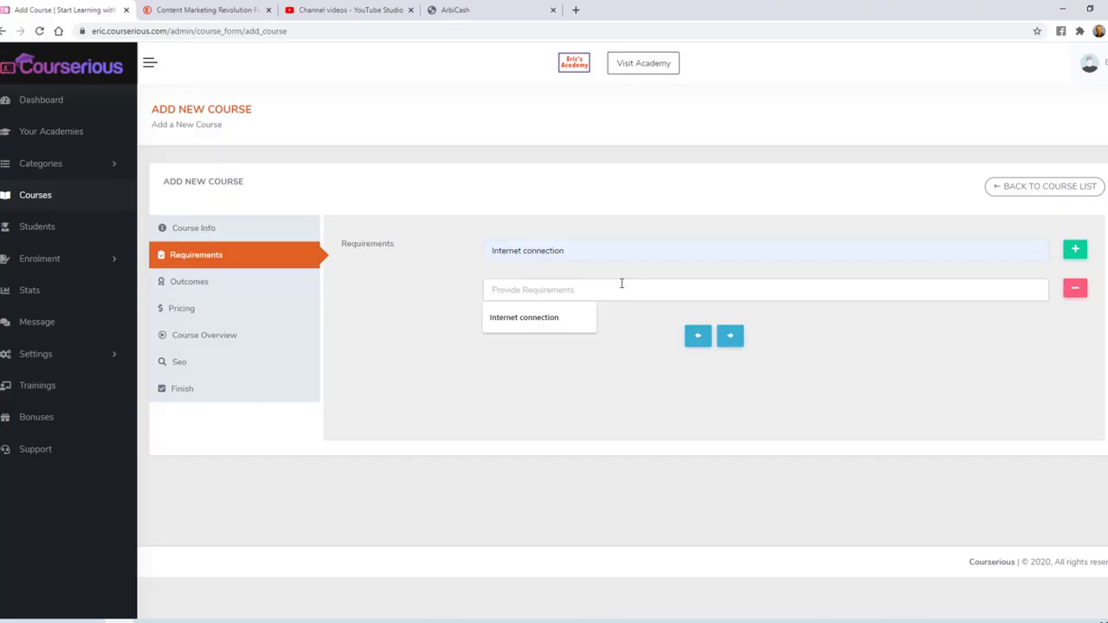
{"action": "type", "text": "A desire to make m"}
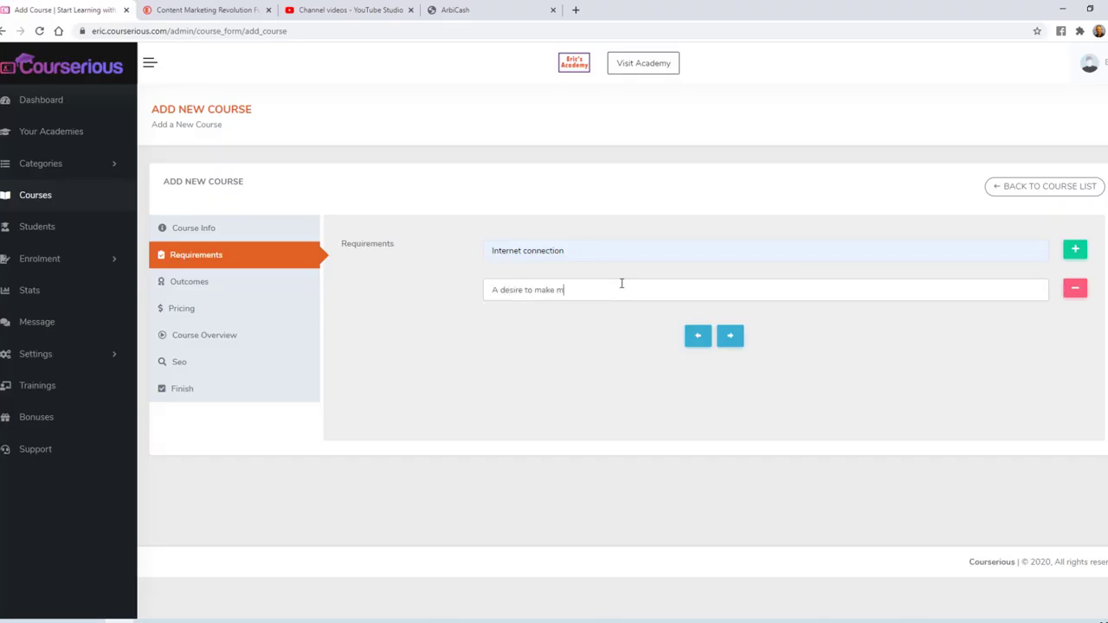
{"action": "type", "text": "oney online"}
{"action": "left_click", "coordinate": [730, 336]}
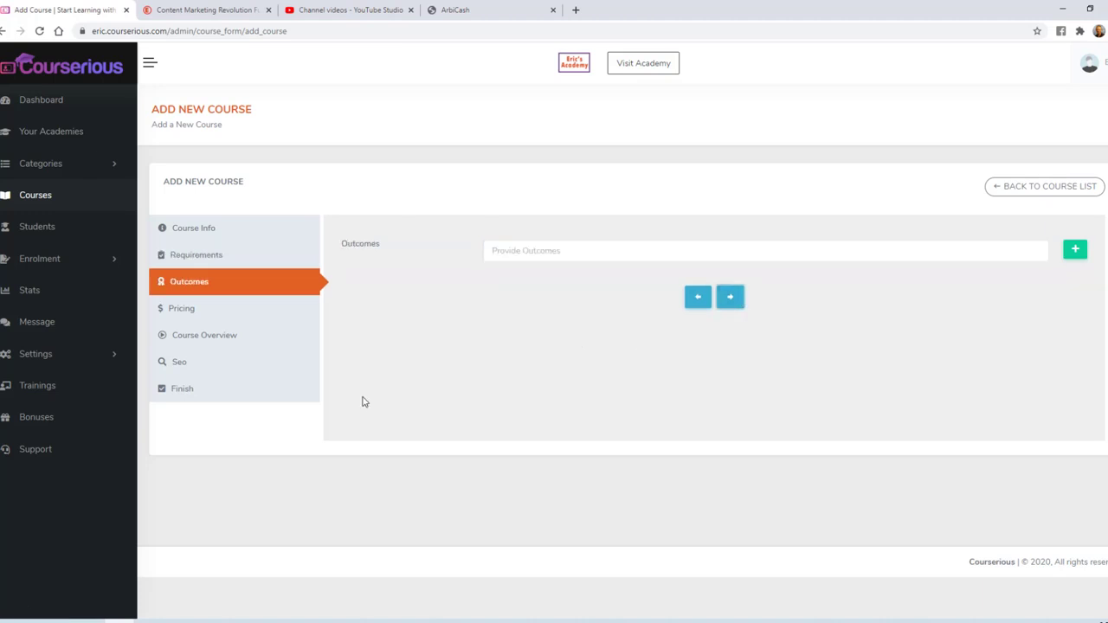
- Fill the outcomes with the ArbiCash page's lines on simple website setup, massive page views and affiliate articles, plus "And so much more!"
{"action": "left_click", "coordinate": [471, 10]}
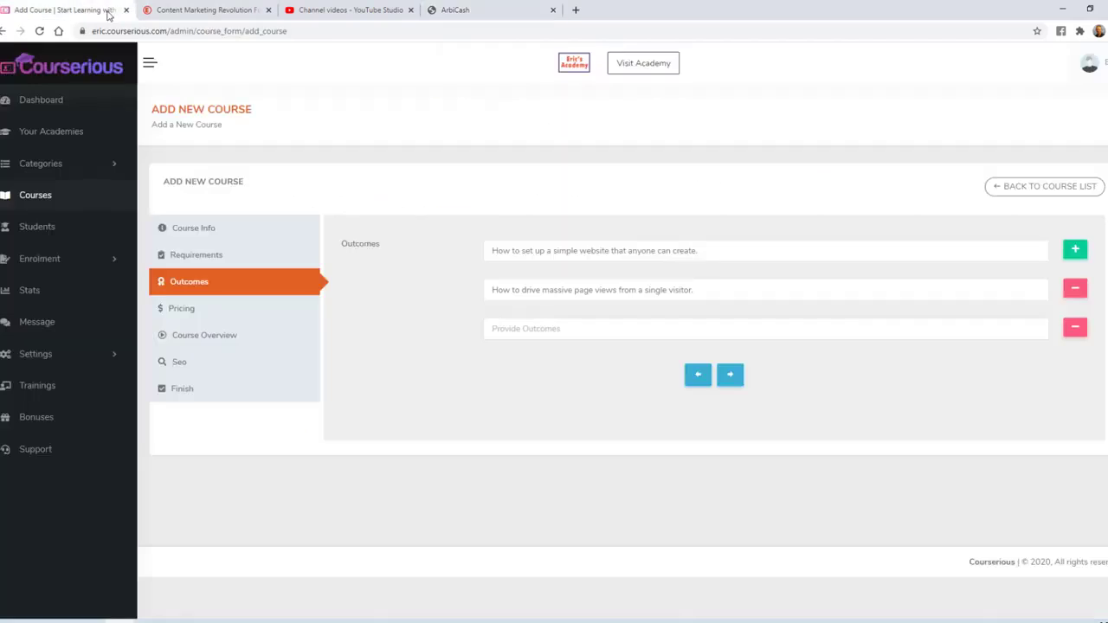
{"action": "left_click", "coordinate": [567, 322]}
{"action": "key", "text": "ctrl+v"}
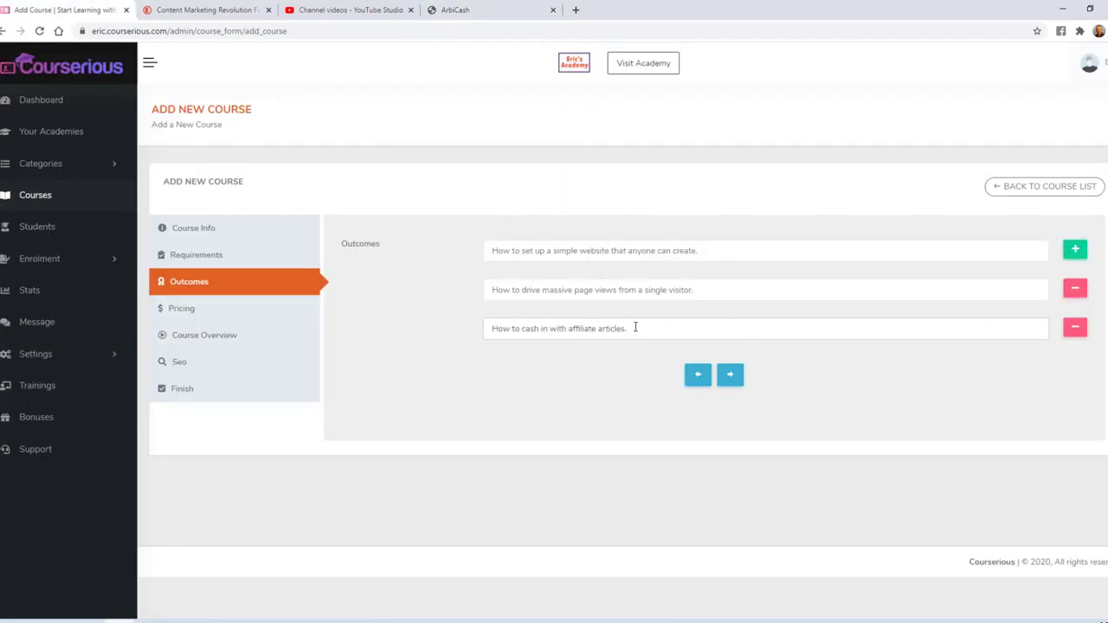
{"action": "left_click", "coordinate": [1075, 250]}
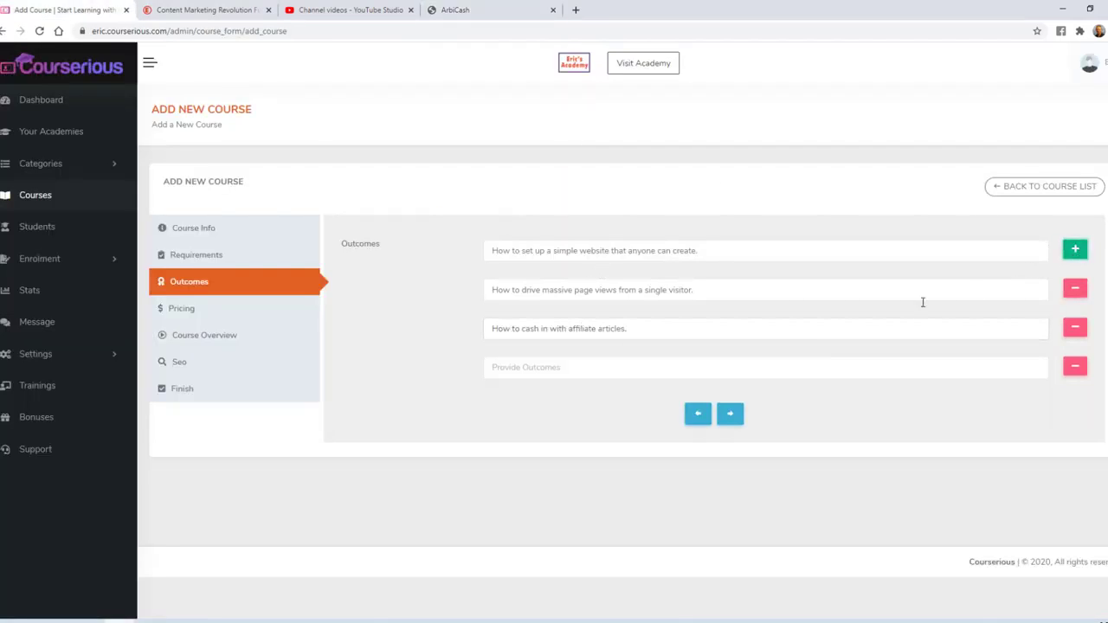
{"action": "left_click", "coordinate": [779, 373]}
{"action": "type", "text": "And so much more!"}
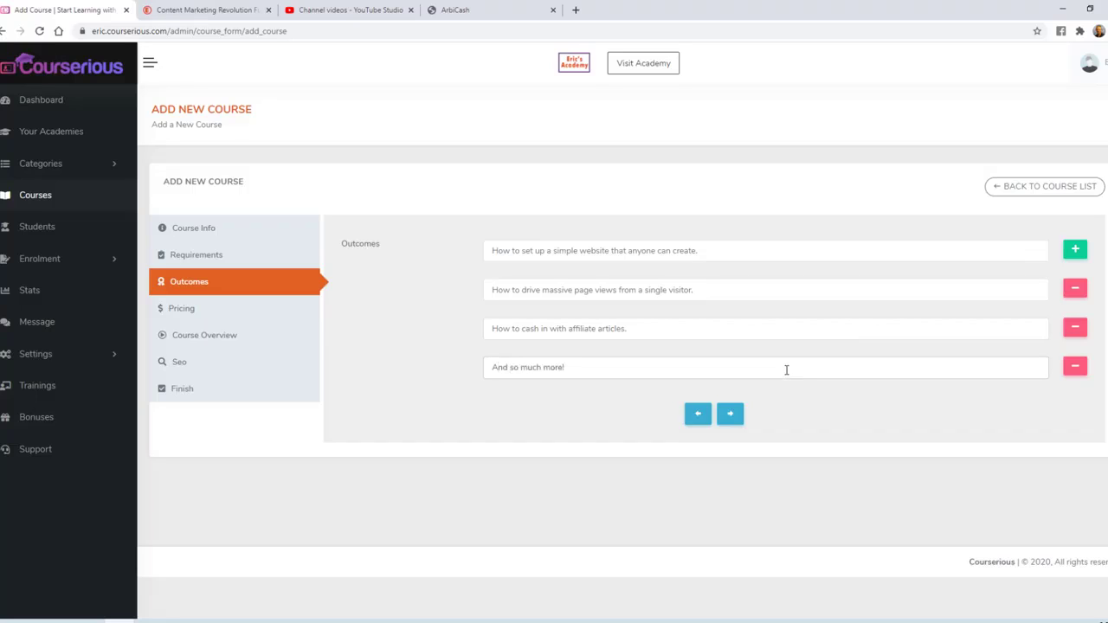
{"action": "left_click", "coordinate": [730, 414]}
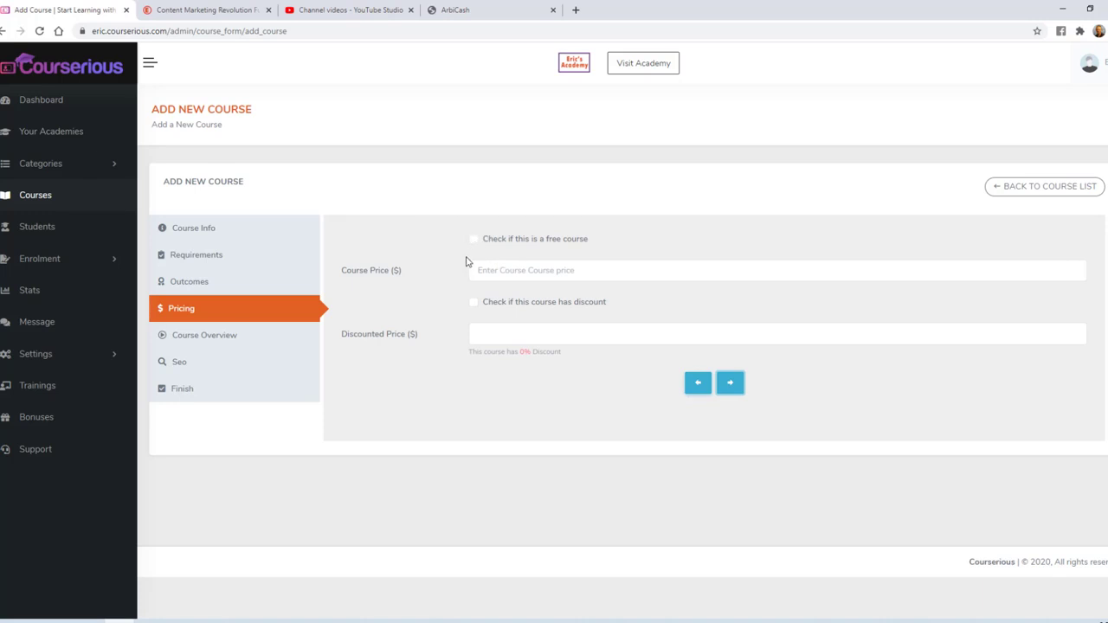
- Set the course price to $97 with a discounted price of $77 and continue to the course overview
{"action": "left_click", "coordinate": [489, 265]}
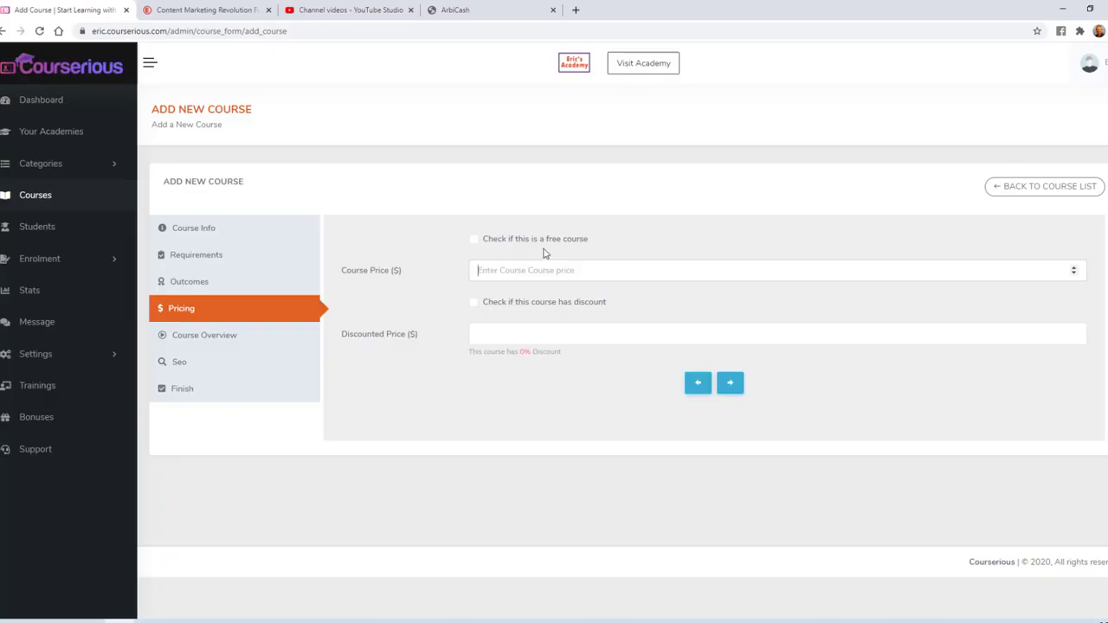
{"action": "type", "text": "97"}
{"action": "left_click", "coordinate": [474, 304]}
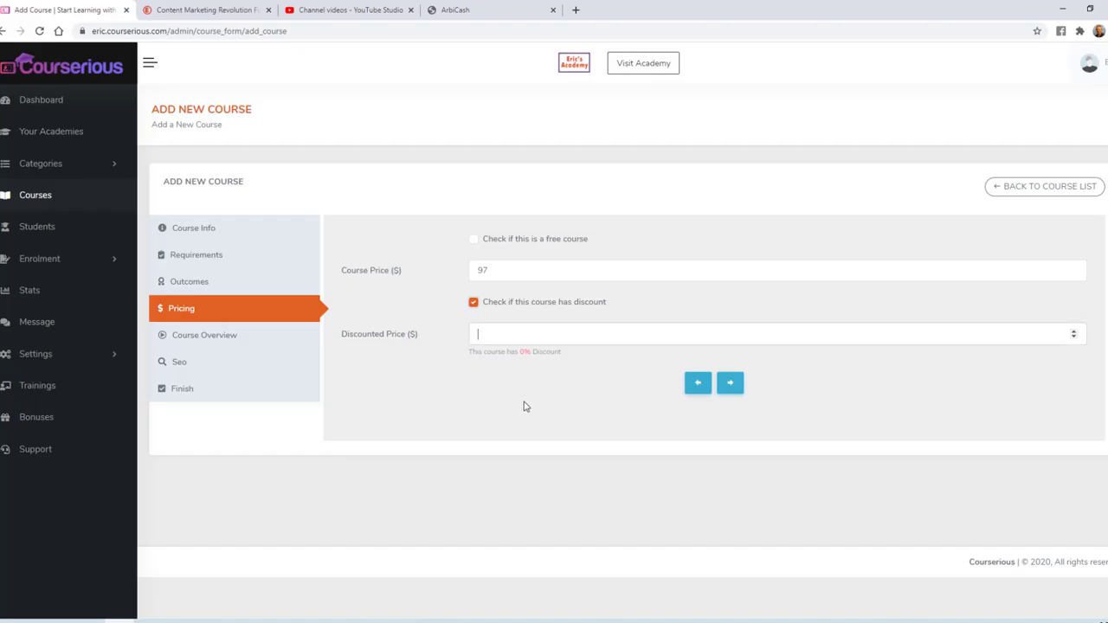
{"action": "type", "text": "77"}
{"action": "left_click", "coordinate": [730, 385]}
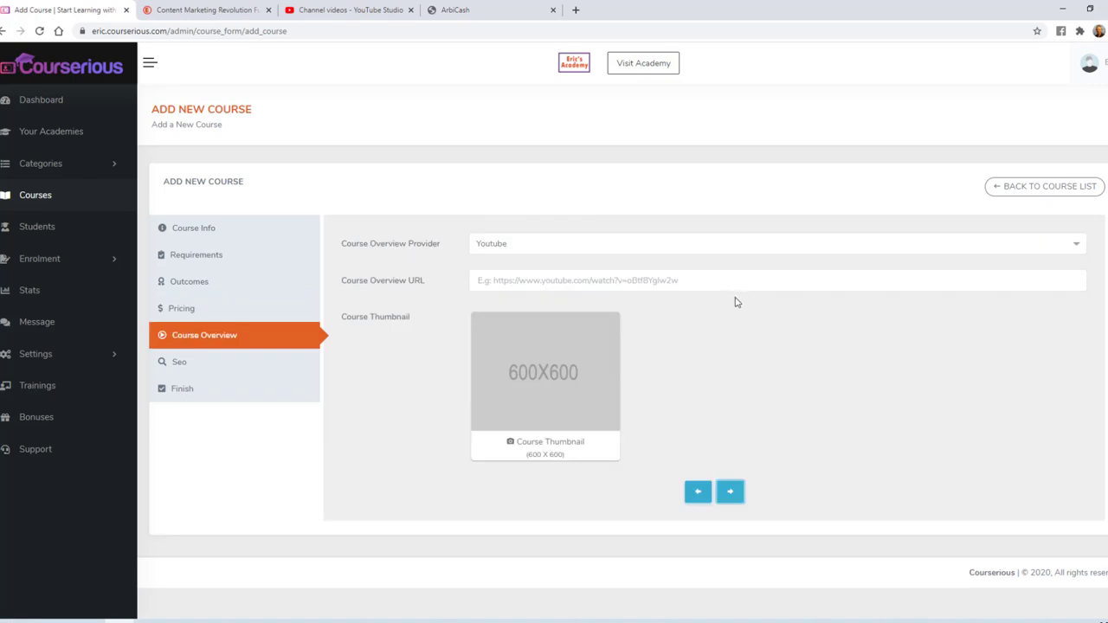
{"action": "left_click", "coordinate": [526, 243]}
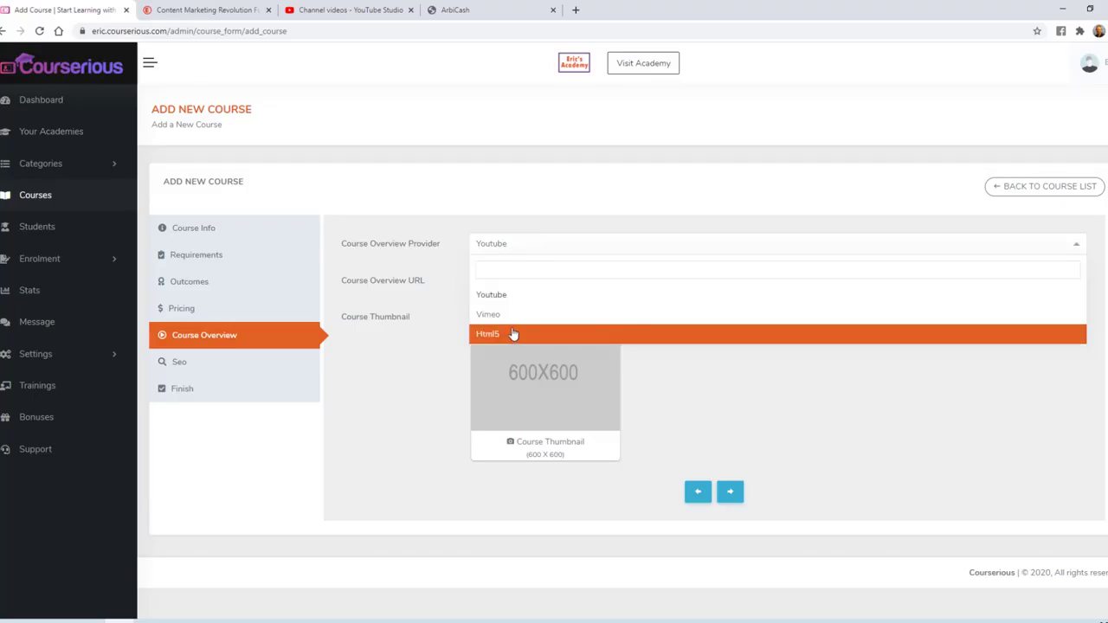
{"action": "left_click", "coordinate": [512, 223]}
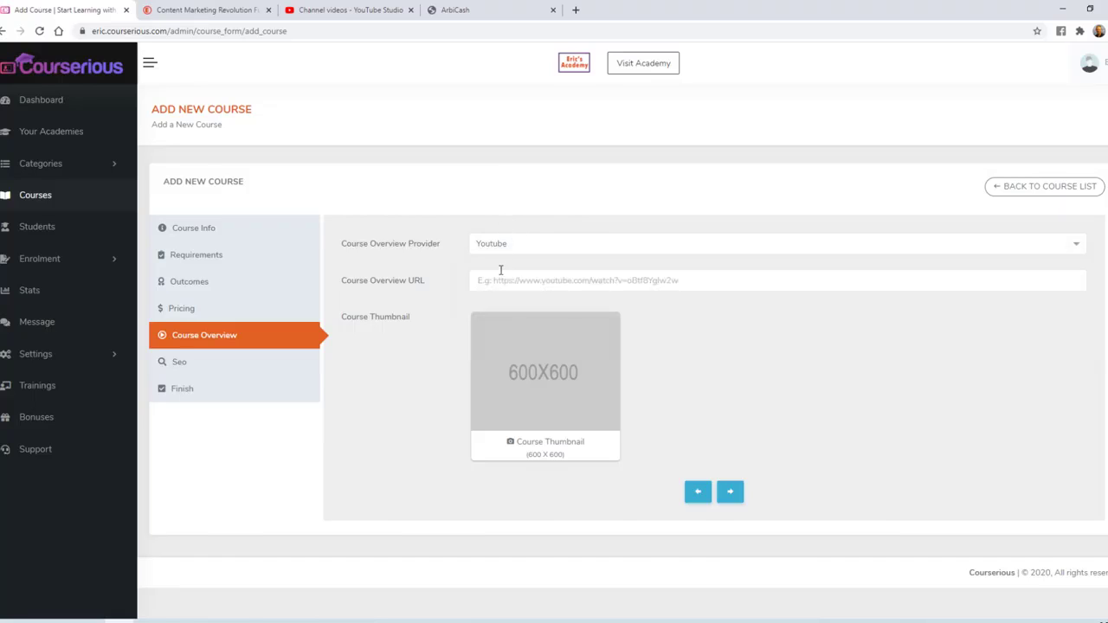
{"action": "left_click", "coordinate": [351, 12]}
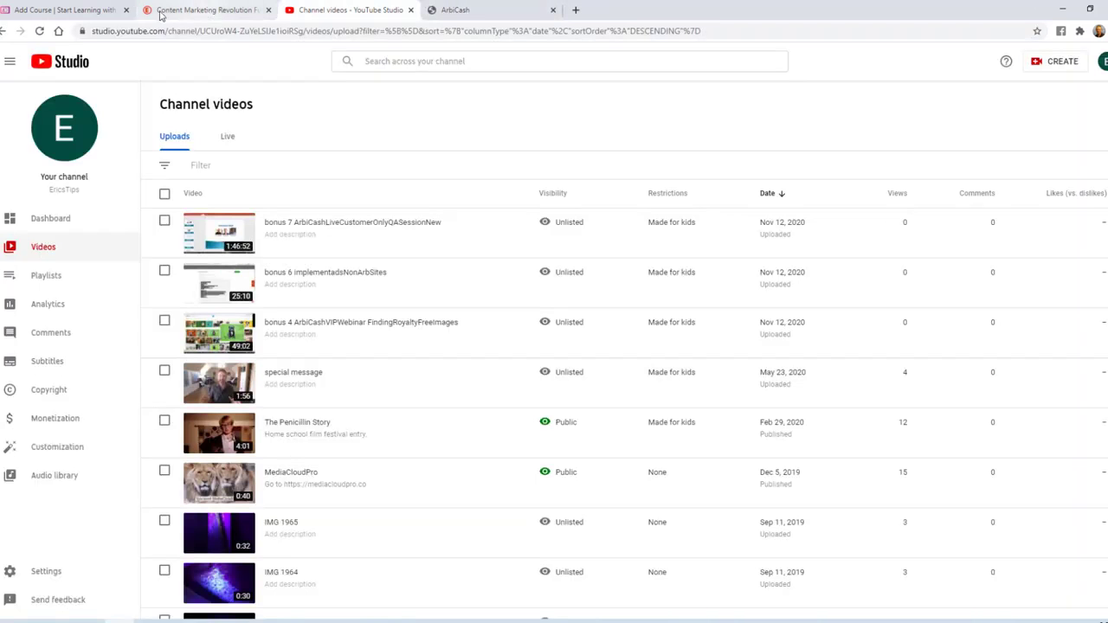
{"action": "left_click", "coordinate": [82, 10]}
{"action": "left_click", "coordinate": [502, 279]}
{"action": "key", "text": "ctrl+v"}
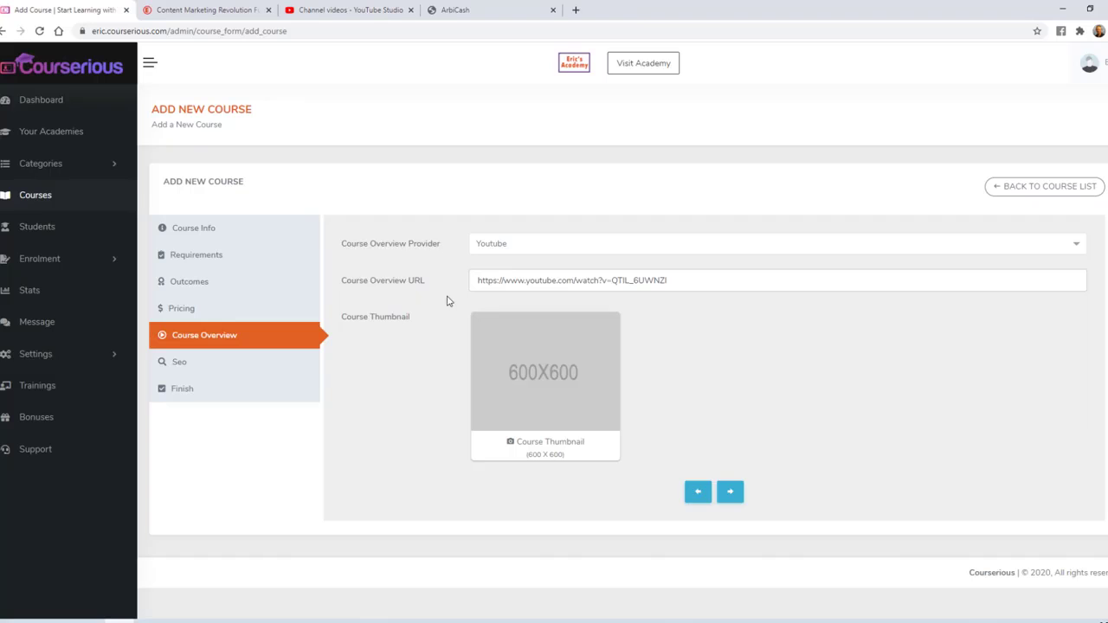
- Upload course-thumbnail-600x600.png from the arbicash folder as the course thumbnail and continue to the SEO settings
{"action": "left_click", "coordinate": [564, 442]}
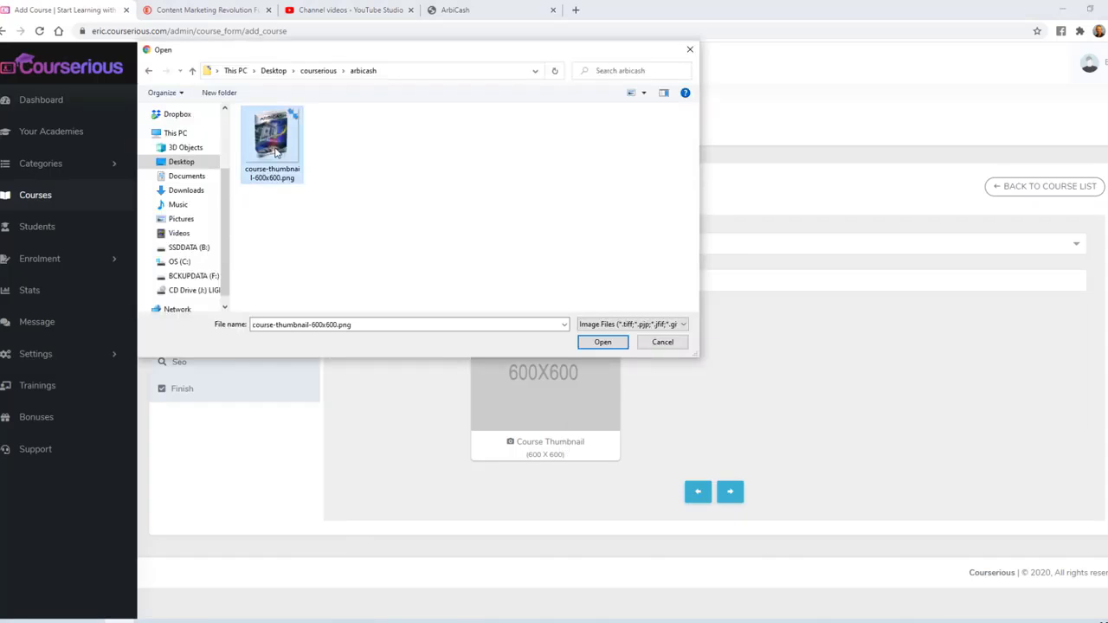
{"action": "double_click", "coordinate": [274, 159]}
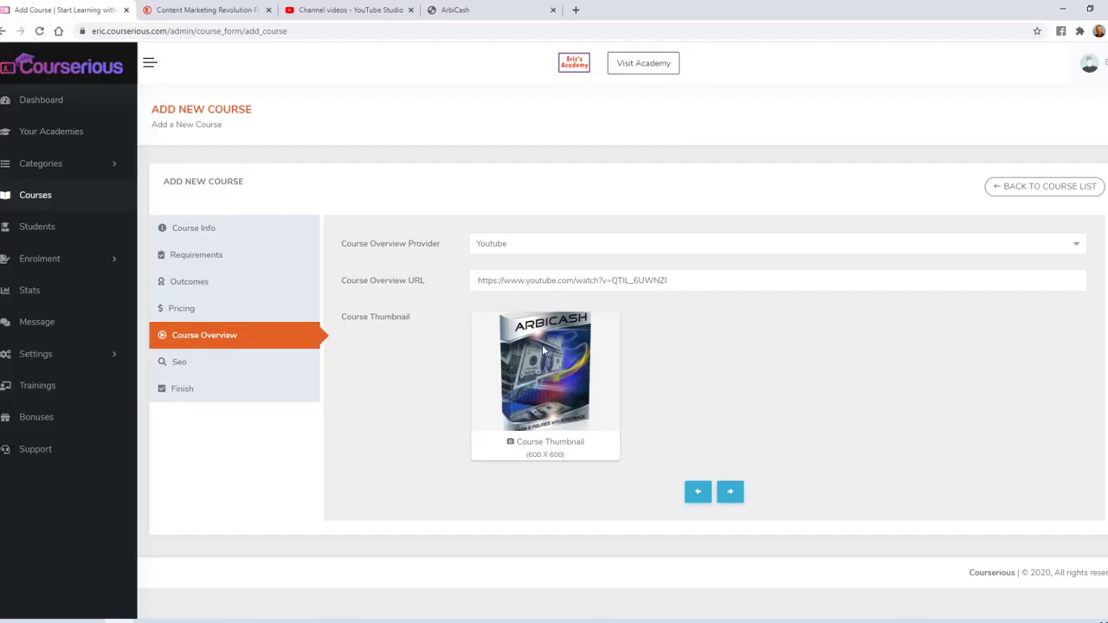
{"action": "left_click", "coordinate": [730, 492]}
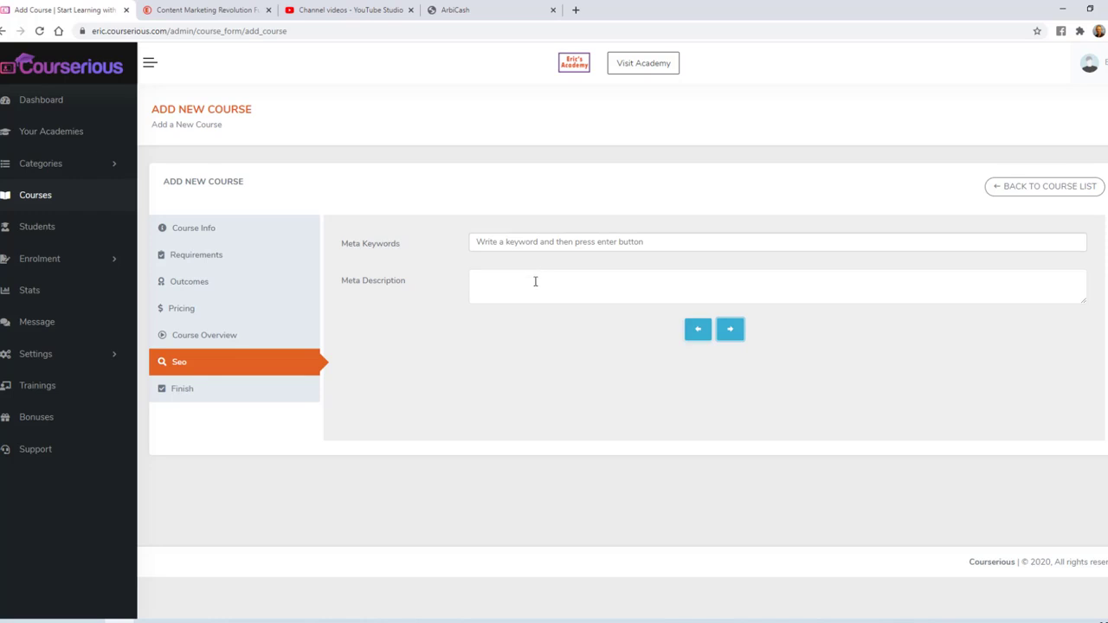
- Add the meta keywords "native ads", "arbitrage", "make money" and "website" to the course's SEO settings
{"action": "left_click", "coordinate": [538, 242]}
{"action": "type", "text": "native"}
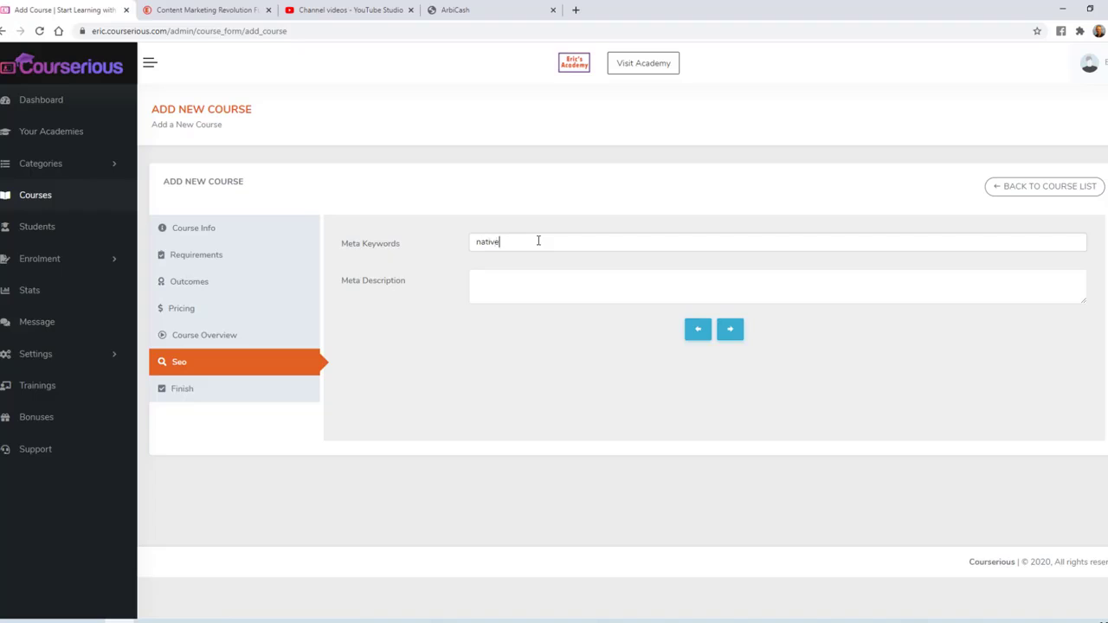
{"action": "type", "text": " ads"}
{"action": "key", "text": "Return"}
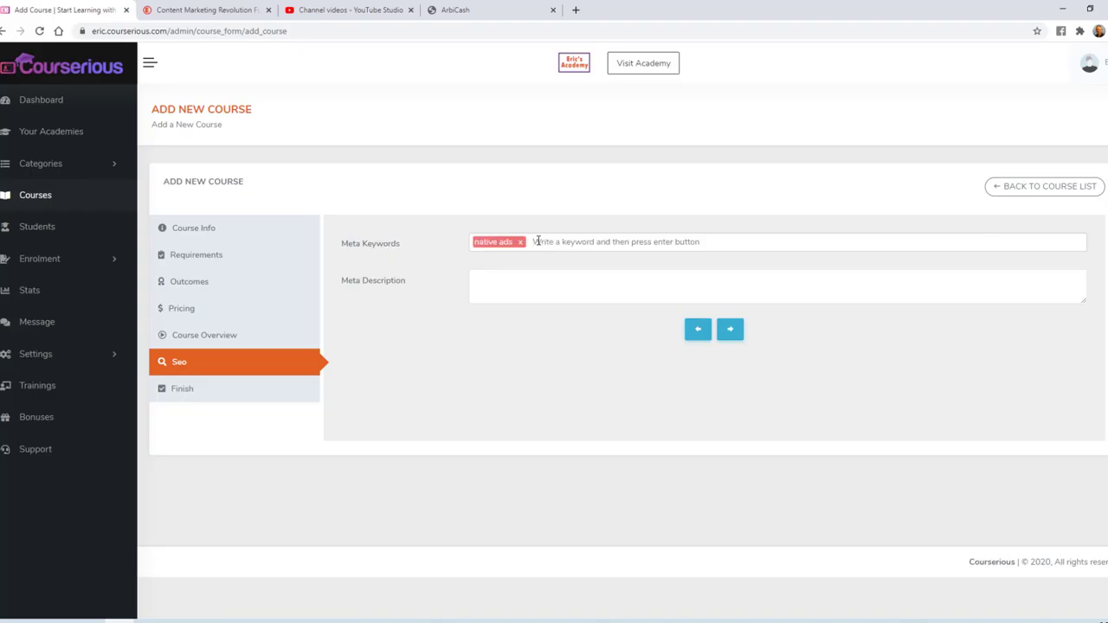
{"action": "type", "text": "a"}
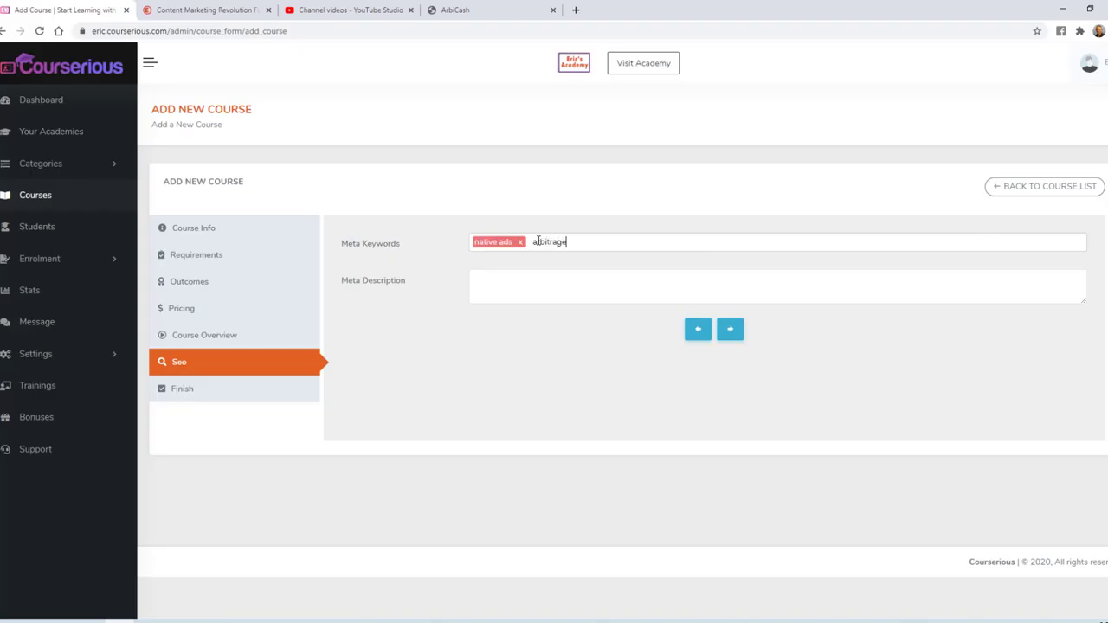
{"action": "type", "text": "rbitrage"}
{"action": "key", "text": "Return"}
{"action": "type", "text": "make m"}
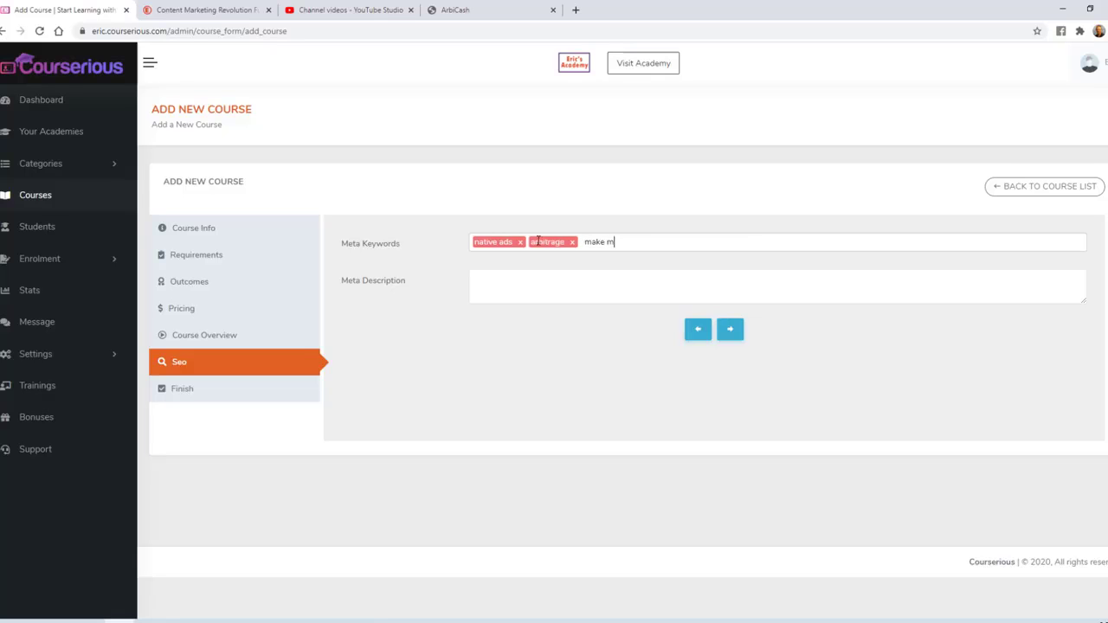
{"action": "type", "text": "oney"}
{"action": "key", "text": "Return"}
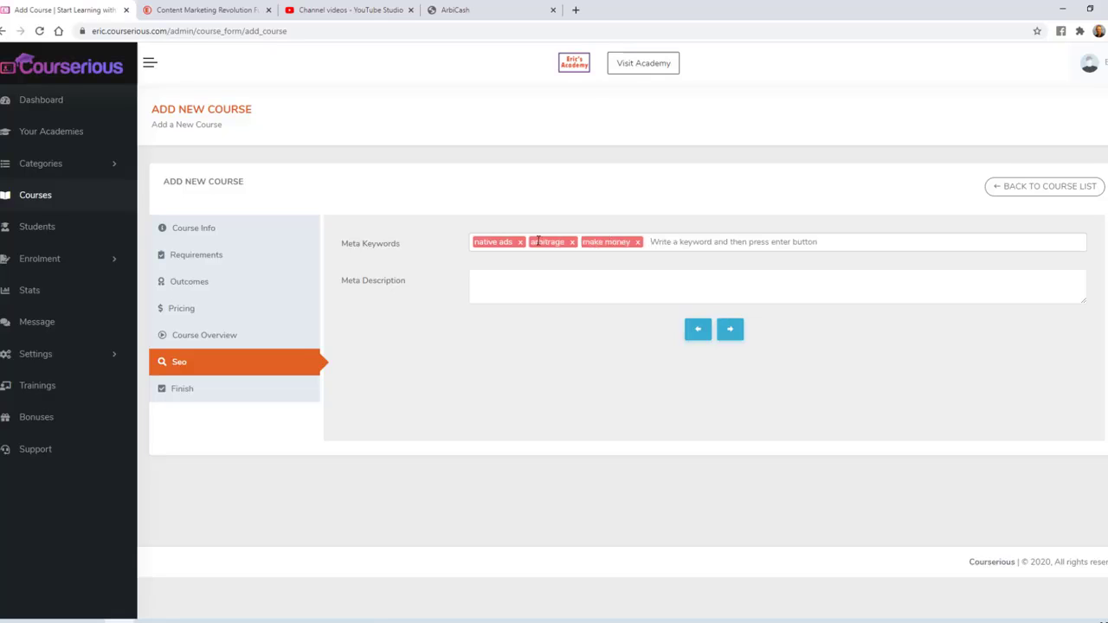
{"action": "type", "text": "website"}
{"action": "key", "text": "Return"}
- Set the meta description to "A course teaching anyone including beginners how to cash in with a very simple website and advertising arbitrage strategy." and publish the course
{"action": "left_click", "coordinate": [499, 275]}
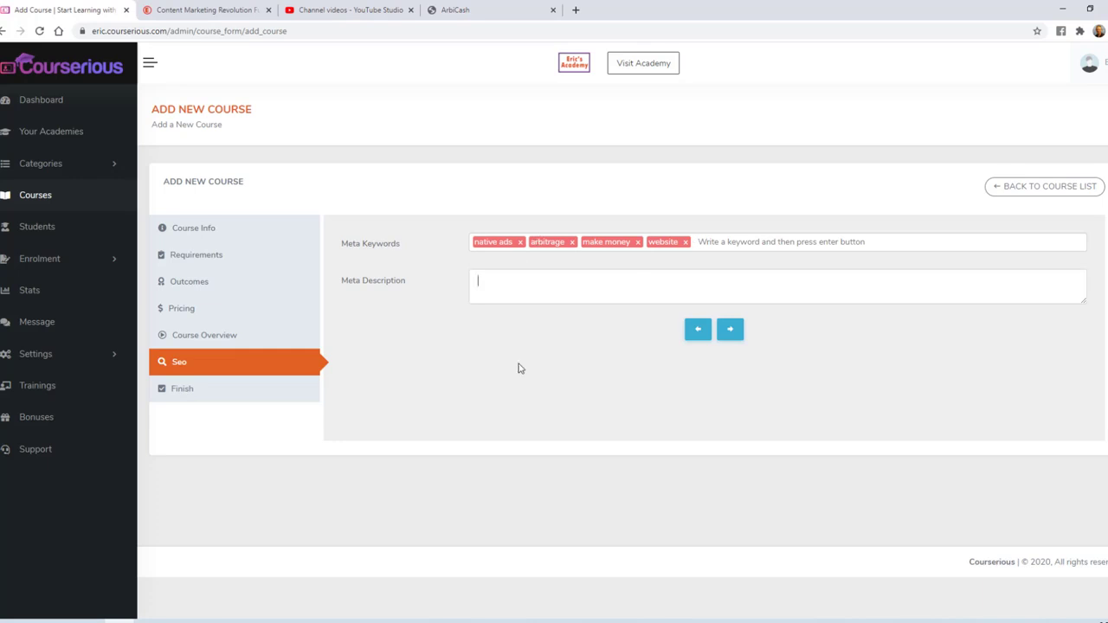
{"action": "type", "text": "A course teaching anyone including beginners how to cash in with a very simple website and advertising arbitrage strategy."}
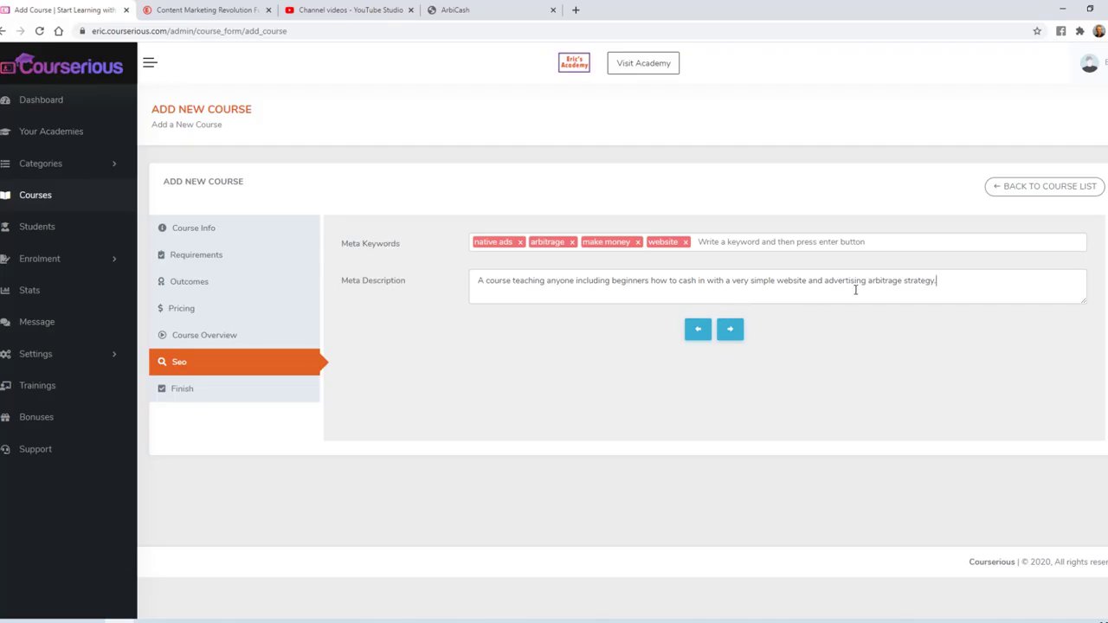
{"action": "left_click", "coordinate": [731, 330]}
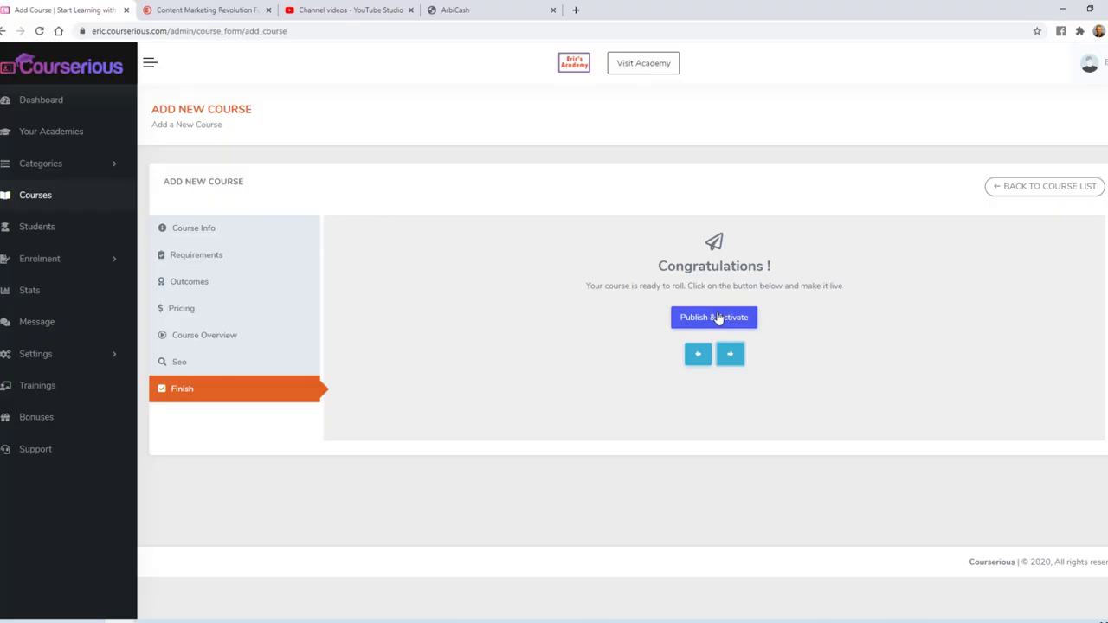
{"action": "left_click", "coordinate": [718, 319]}
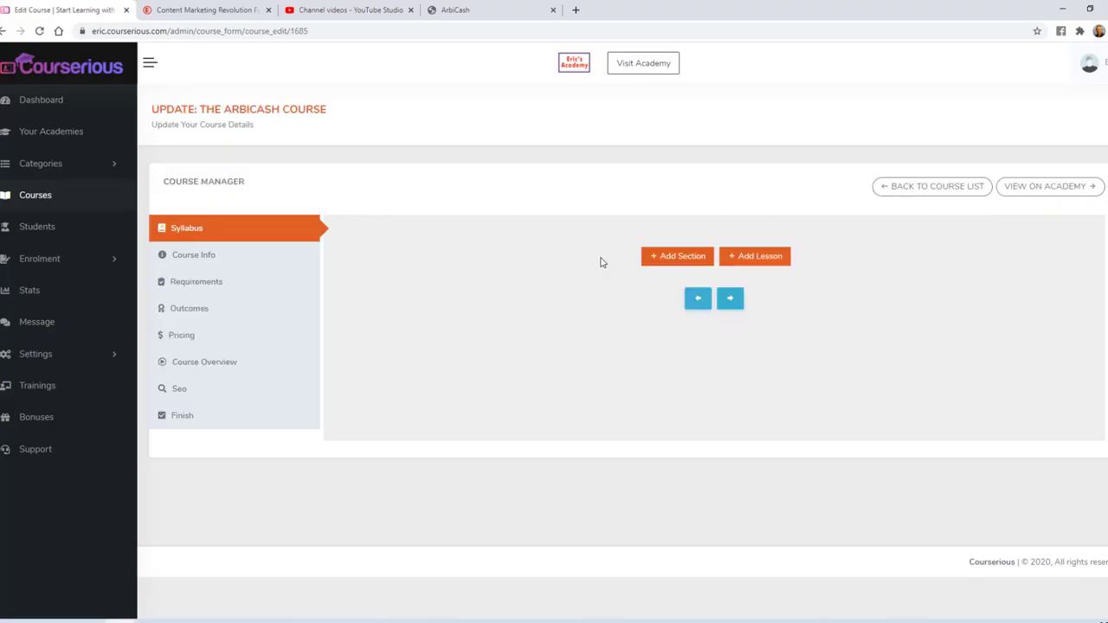
- Add a syllabus section titled "The ArbiCash Course Modules" to the course
{"action": "left_click", "coordinate": [668, 261]}
{"action": "left_click", "coordinate": [557, 127]}
{"action": "left_click", "coordinate": [522, 158]}
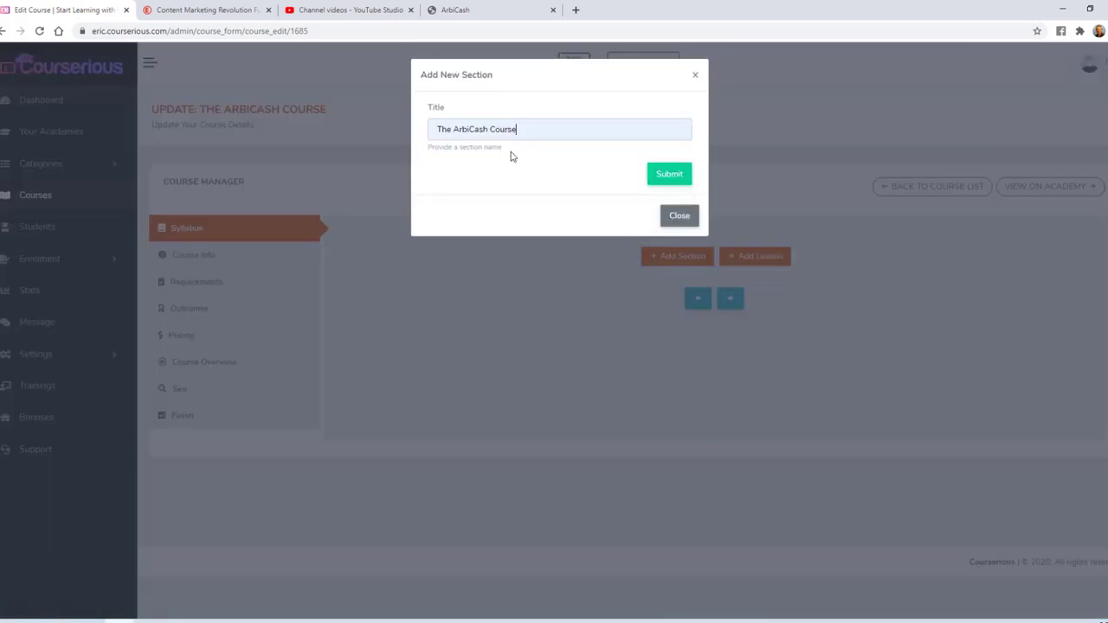
{"action": "left_click", "coordinate": [669, 177]}
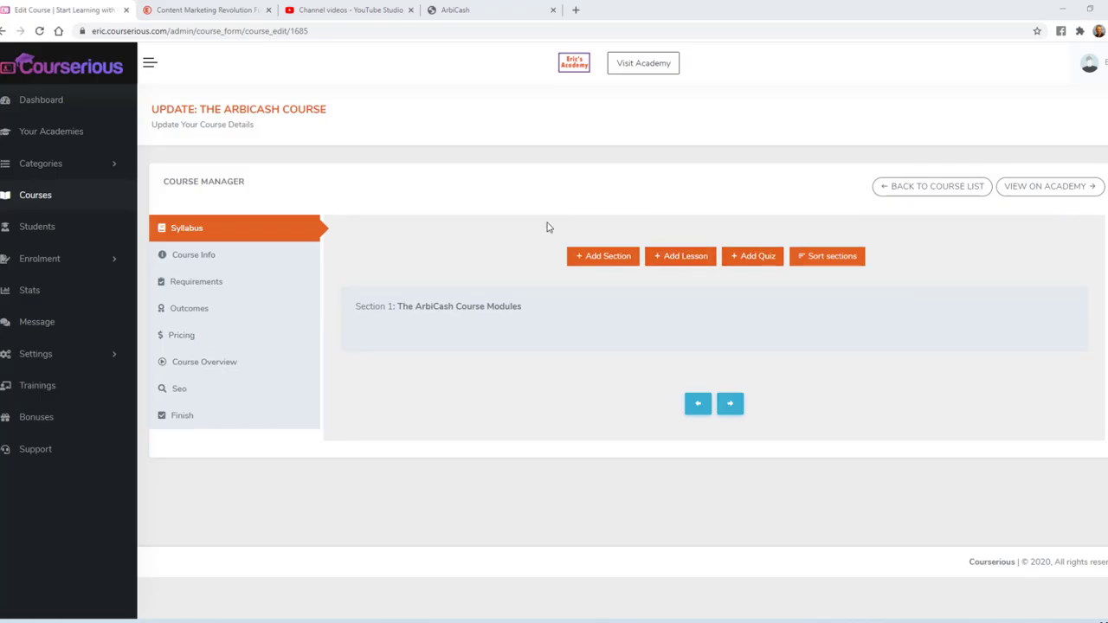
- Check the files in the arbicash folder and start a Document lesson titled "Module 1: The course"
{"action": "left_click", "coordinate": [676, 256]}
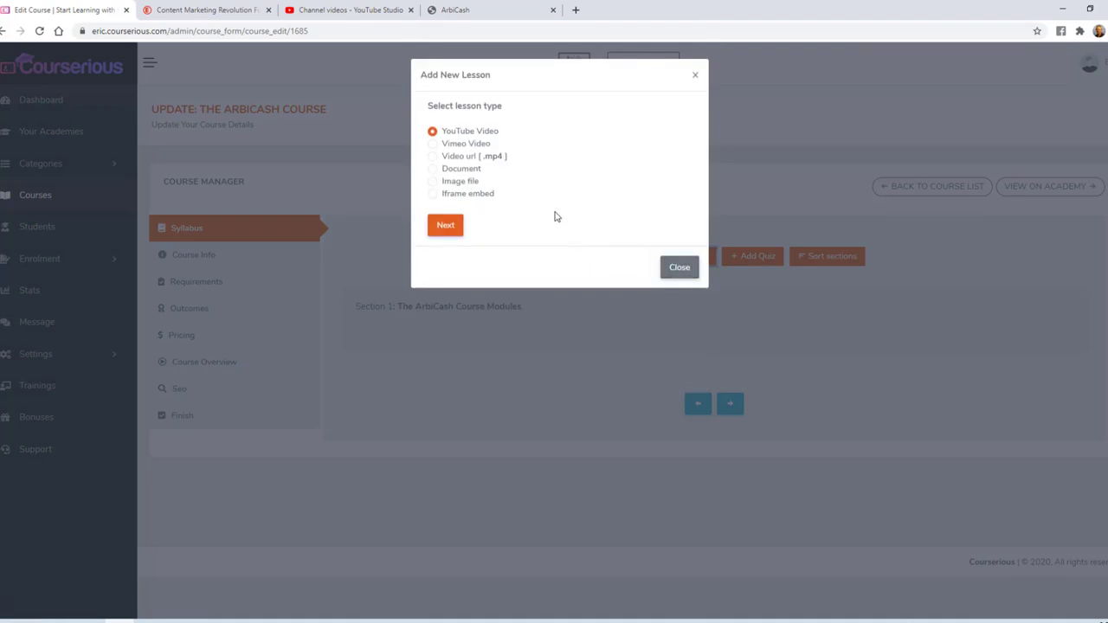
{"action": "left_click", "coordinate": [120, 620]}
{"action": "left_click_drag", "start_coordinate": [238, 78], "coordinate": [302, 86]}
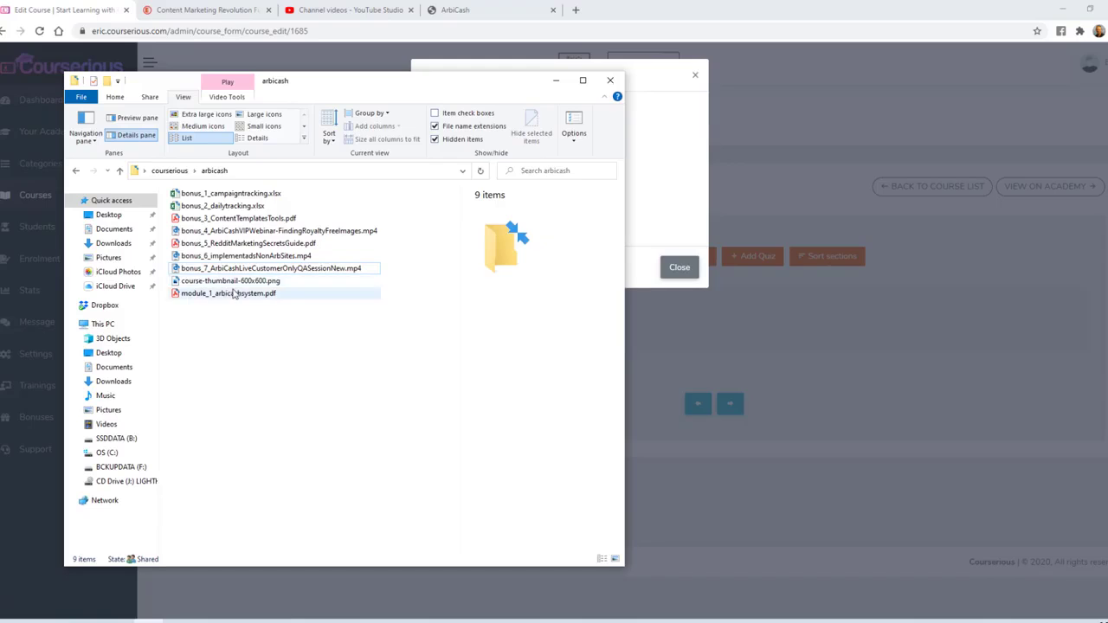
{"action": "left_click", "coordinate": [555, 80]}
{"action": "left_click", "coordinate": [452, 170]}
{"action": "left_click", "coordinate": [445, 227]}
{"action": "left_click", "coordinate": [452, 170]}
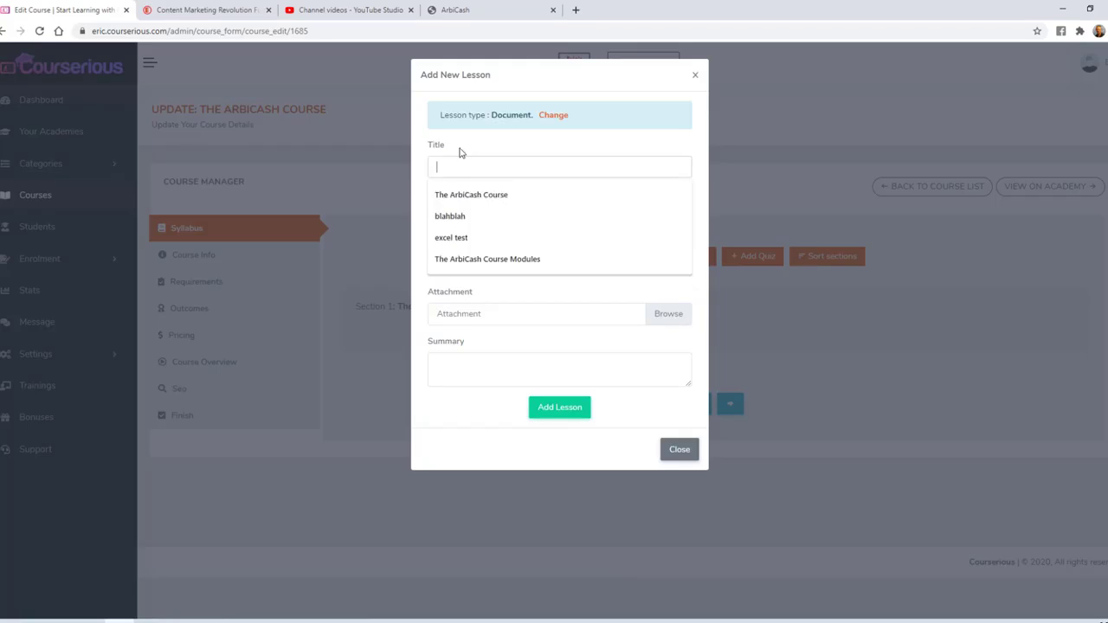
{"action": "type", "text": "Module 1: The course"}
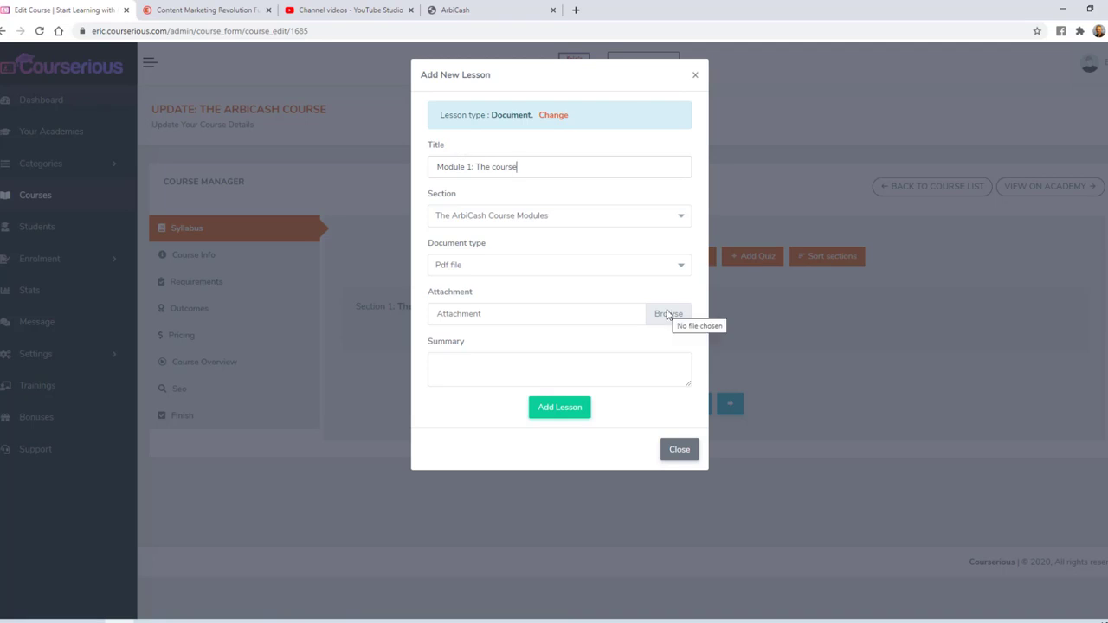
- Attach module_1_arbicashsystem.pdf to the Module 1 lesson and add the lesson to the syllabus
{"action": "left_click", "coordinate": [667, 315]}
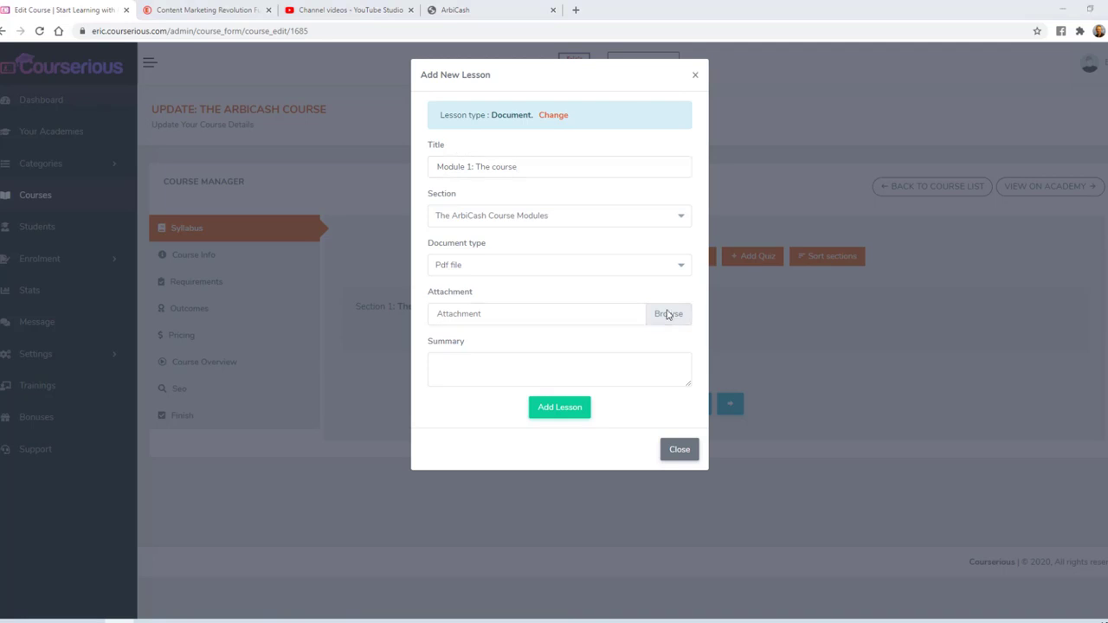
{"action": "double_click", "coordinate": [340, 230]}
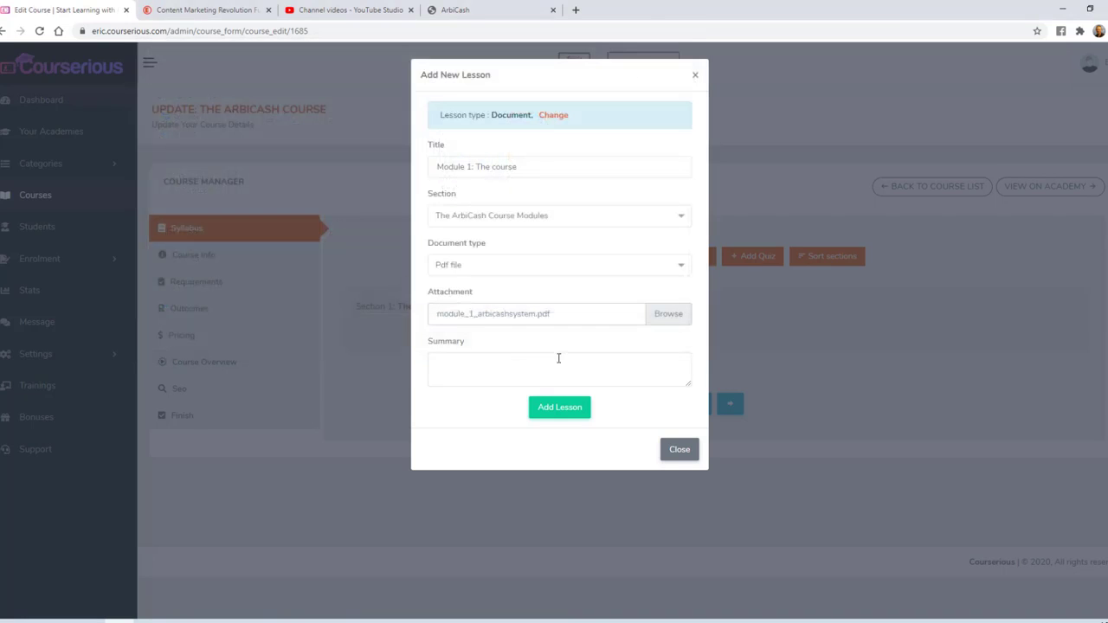
{"action": "left_click", "coordinate": [562, 409]}
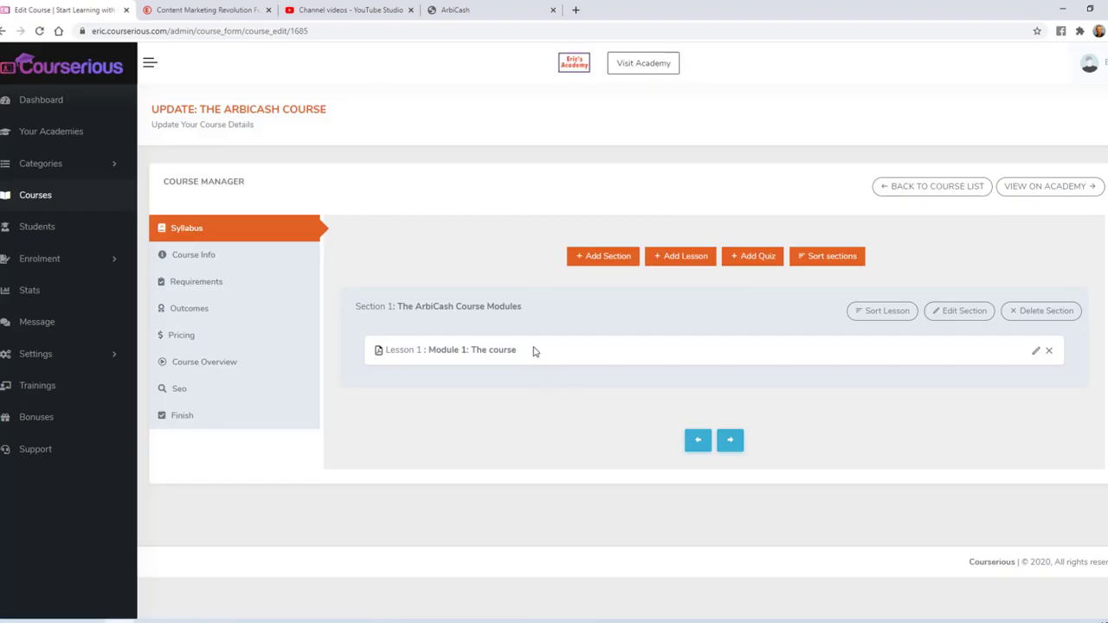
- Check the arbicash folder for the first bonus file and start a Document lesson titled "Bonus 1: Campaign Tracking Spreadsheet"
{"action": "left_click", "coordinate": [679, 258]}
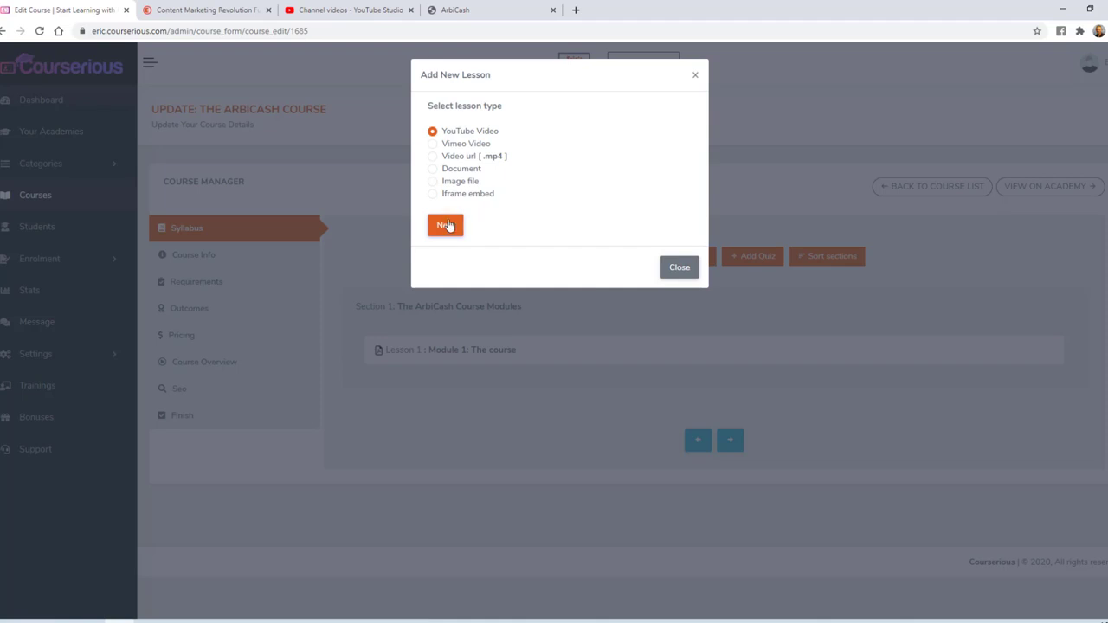
{"action": "key", "text": "alt+Tab"}
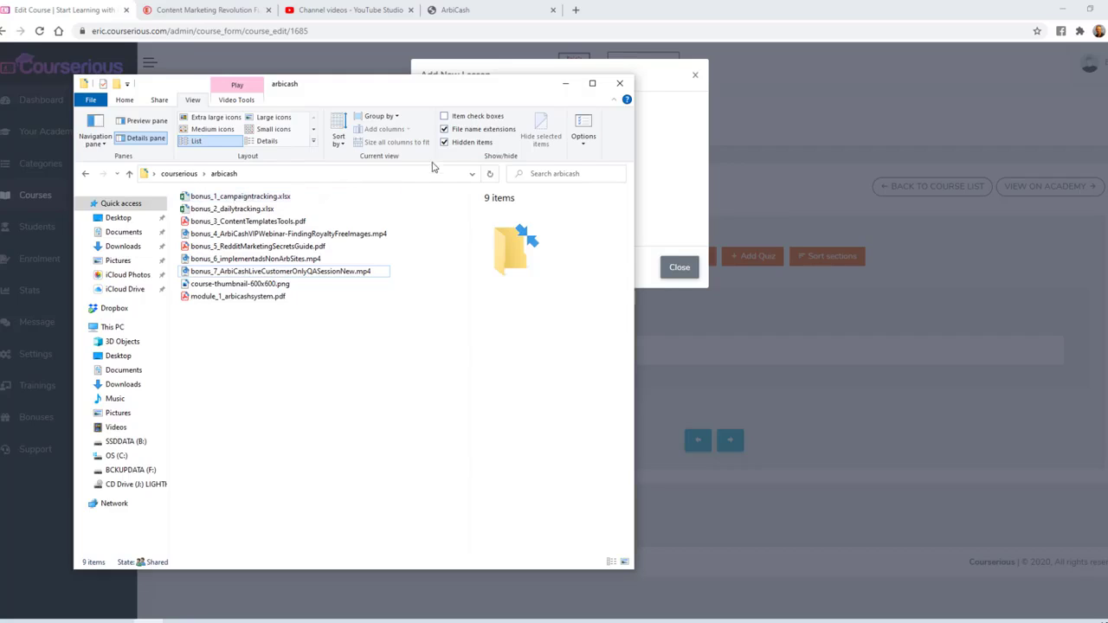
{"action": "left_click", "coordinate": [565, 86]}
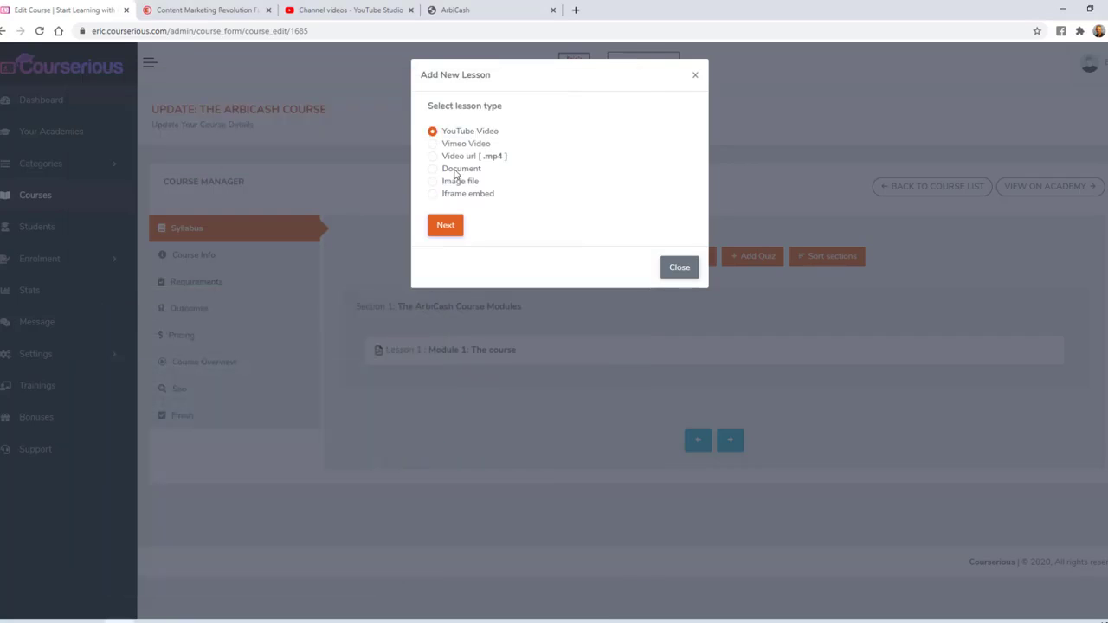
{"action": "left_click", "coordinate": [433, 168]}
{"action": "left_click", "coordinate": [445, 225]}
{"action": "left_click", "coordinate": [438, 162]}
{"action": "type", "text": "Bonus 1: Campaign Tracking Spreadsheet"}
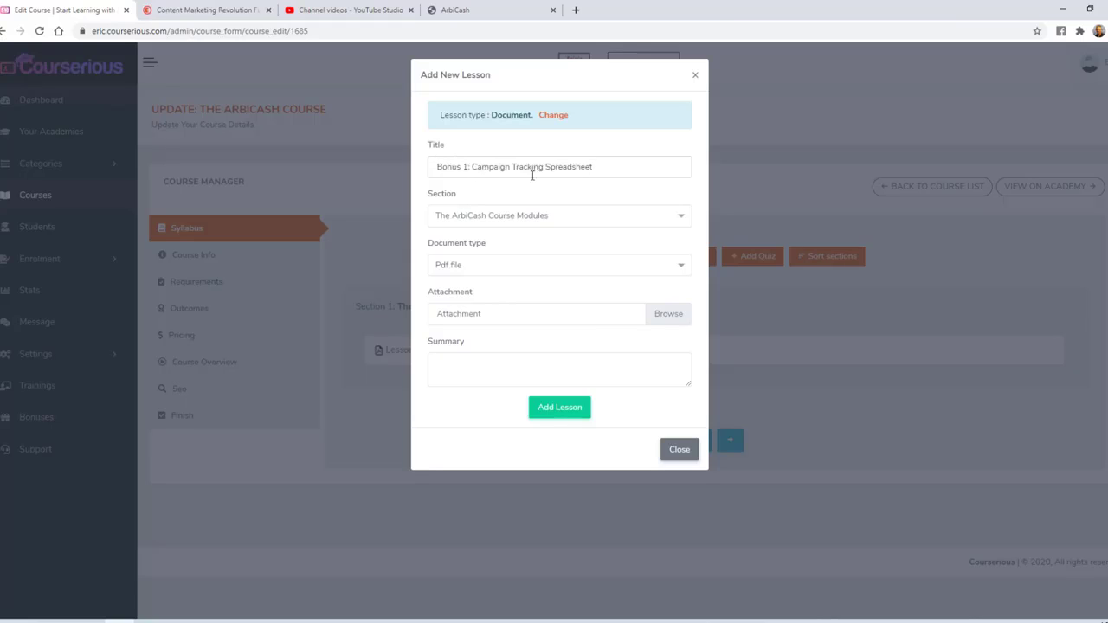
- Set the Bonus 1 lesson's document type to Document file, attach bonus_1_campaigntracking.xlsx and add the lesson
{"action": "left_click", "coordinate": [530, 265]}
{"action": "left_click", "coordinate": [475, 346]}
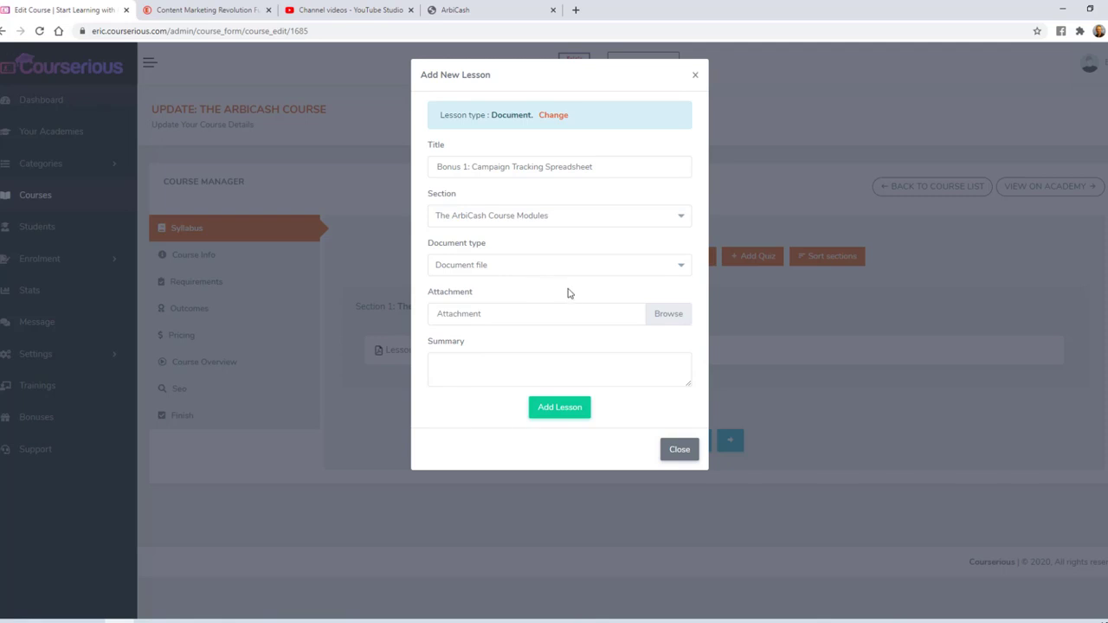
{"action": "left_click", "coordinate": [660, 316]}
{"action": "double_click", "coordinate": [273, 139]}
{"action": "left_click", "coordinate": [569, 408]}
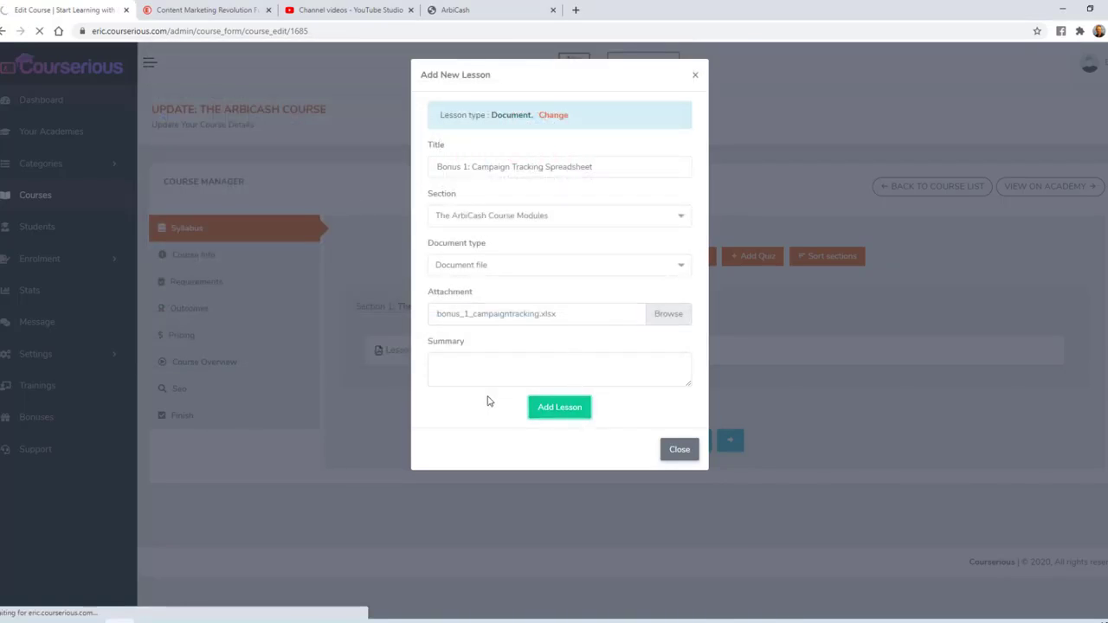
- Check the arbicash folder for the second bonus file and start a Document lesson titled "Bonus 2: Daily Tracking Spreadsheet"
{"action": "key", "text": "alt+Tab"}
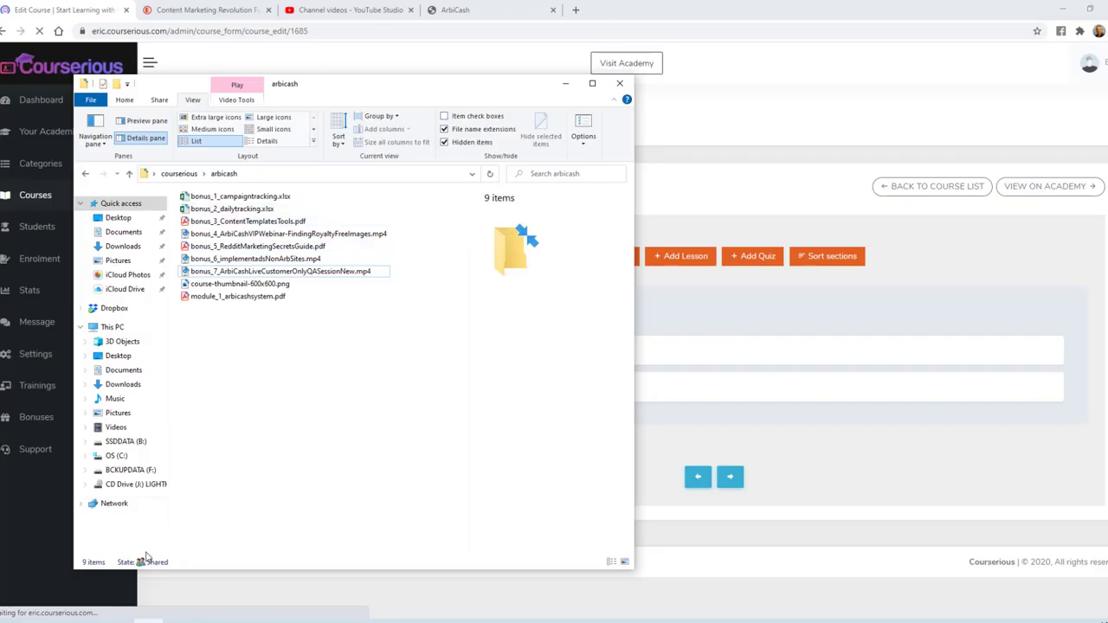
{"action": "key", "text": "alt+Tab"}
{"action": "left_click", "coordinate": [672, 257]}
{"action": "left_click", "coordinate": [433, 168]}
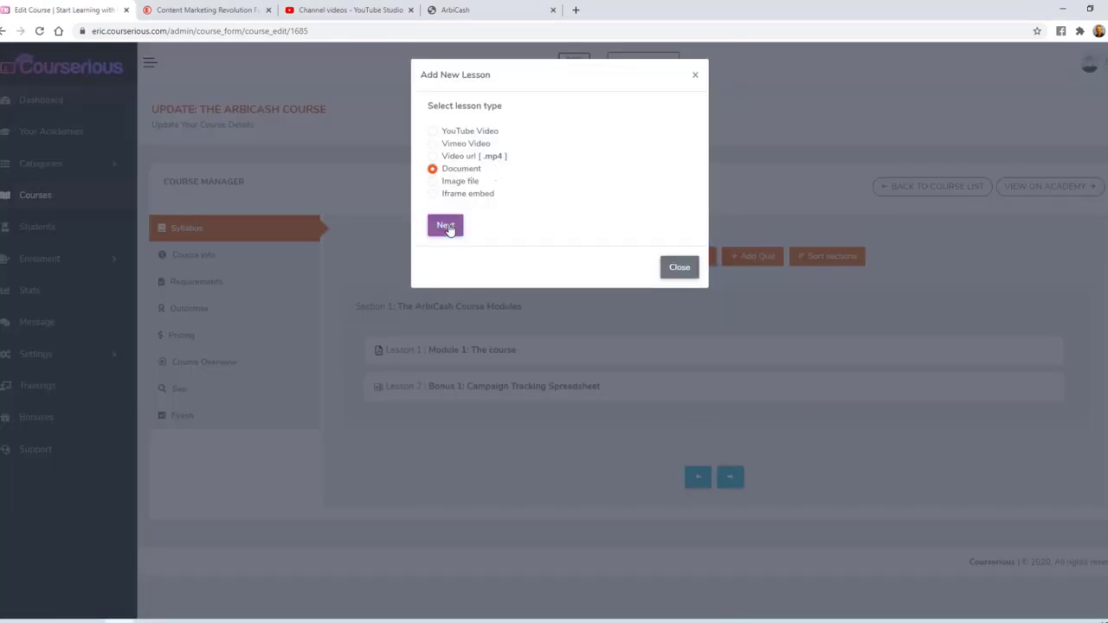
{"action": "left_click", "coordinate": [446, 226]}
{"action": "left_click", "coordinate": [565, 166]}
{"action": "type", "text": "Bonus 2: Daily Tracking Spreadsheet"}
- Set the Bonus 2 lesson's document type to Document file, attach bonus_2_dailytracking.xlsx and add the lesson
{"action": "left_click", "coordinate": [517, 264]}
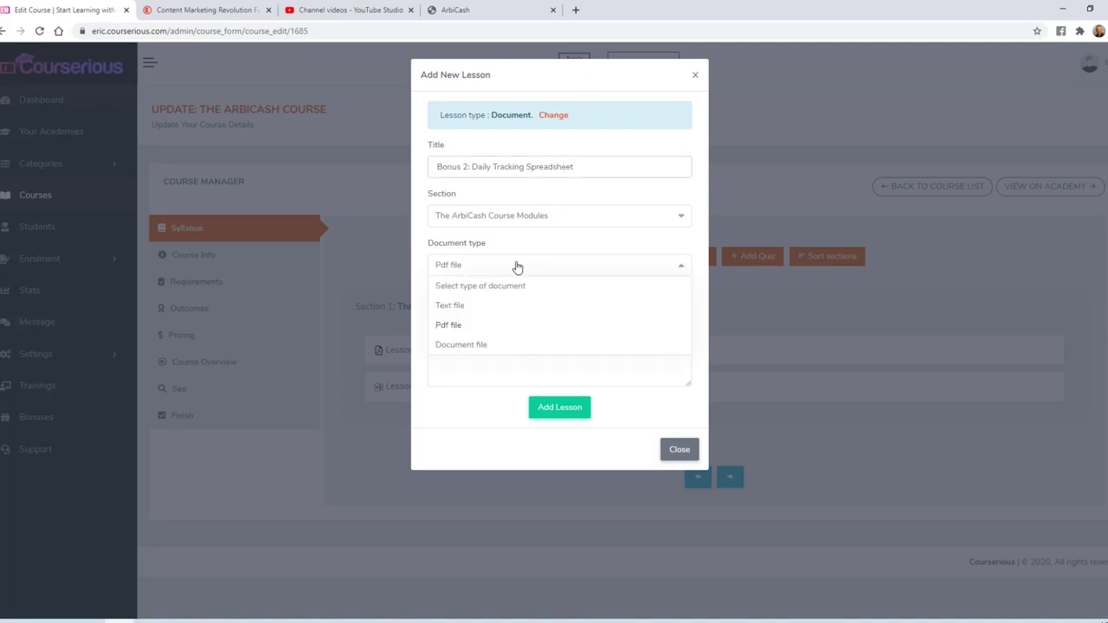
{"action": "left_click", "coordinate": [497, 344]}
{"action": "left_click", "coordinate": [668, 314]}
{"action": "double_click", "coordinate": [341, 148]}
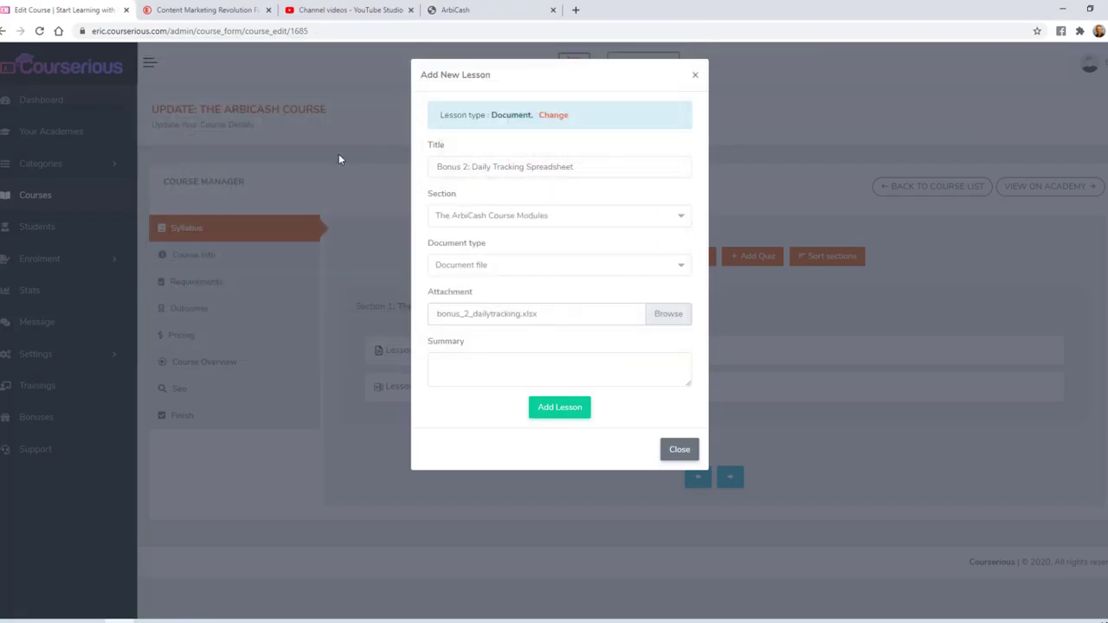
{"action": "left_click", "coordinate": [575, 409]}
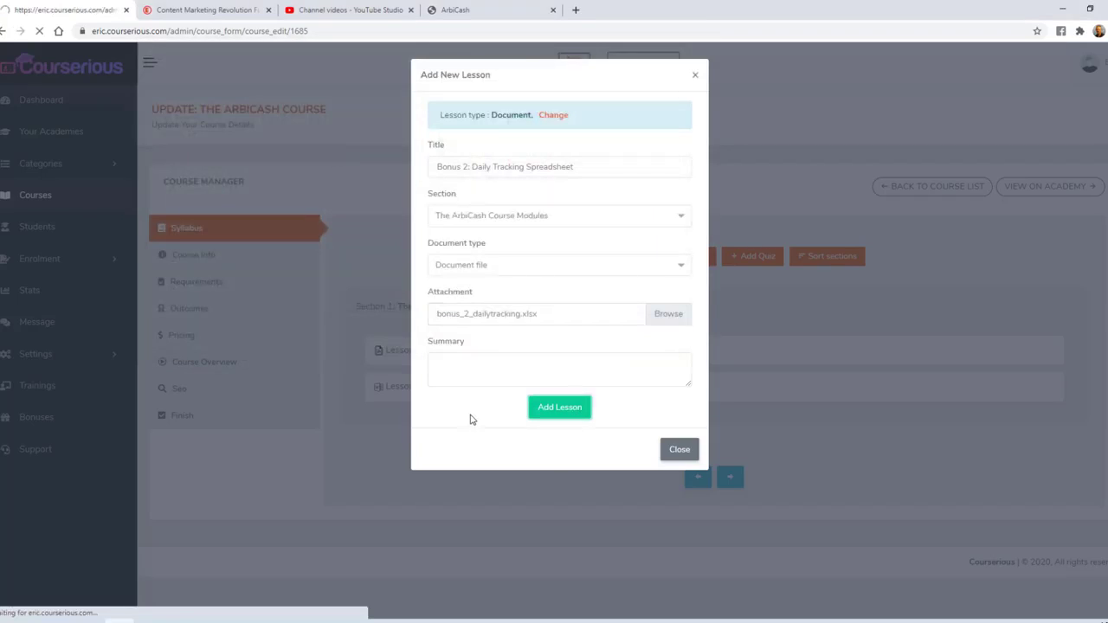
- Check the arbicash folder for the third bonus file and start a Document lesson titled "Bonus 3: Content Templates"
{"action": "key", "text": "alt+Tab"}
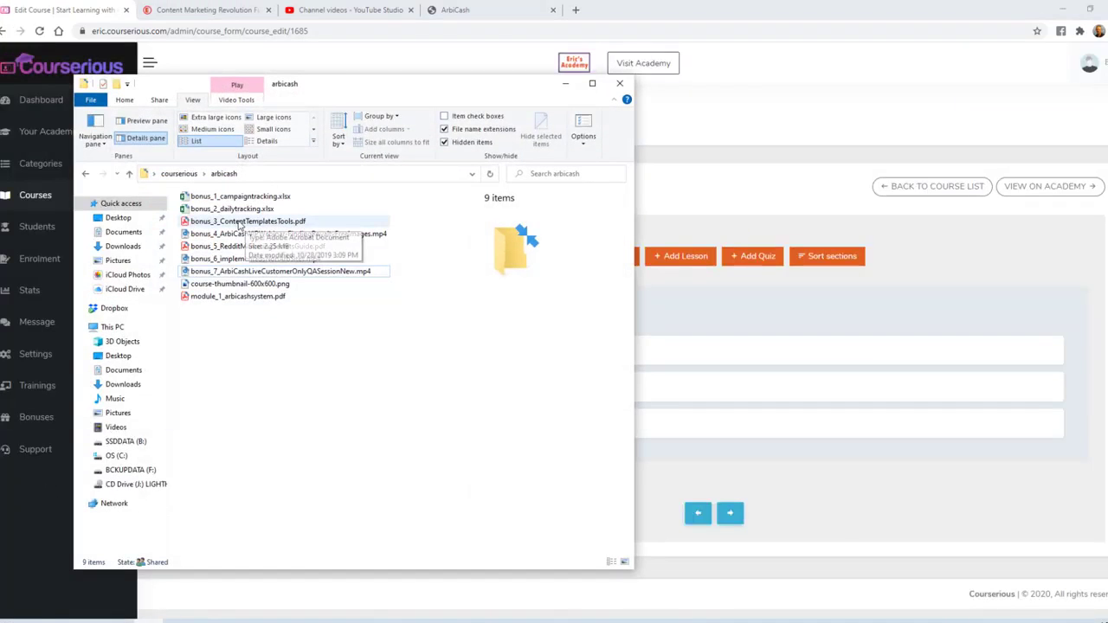
{"action": "left_click", "coordinate": [715, 164]}
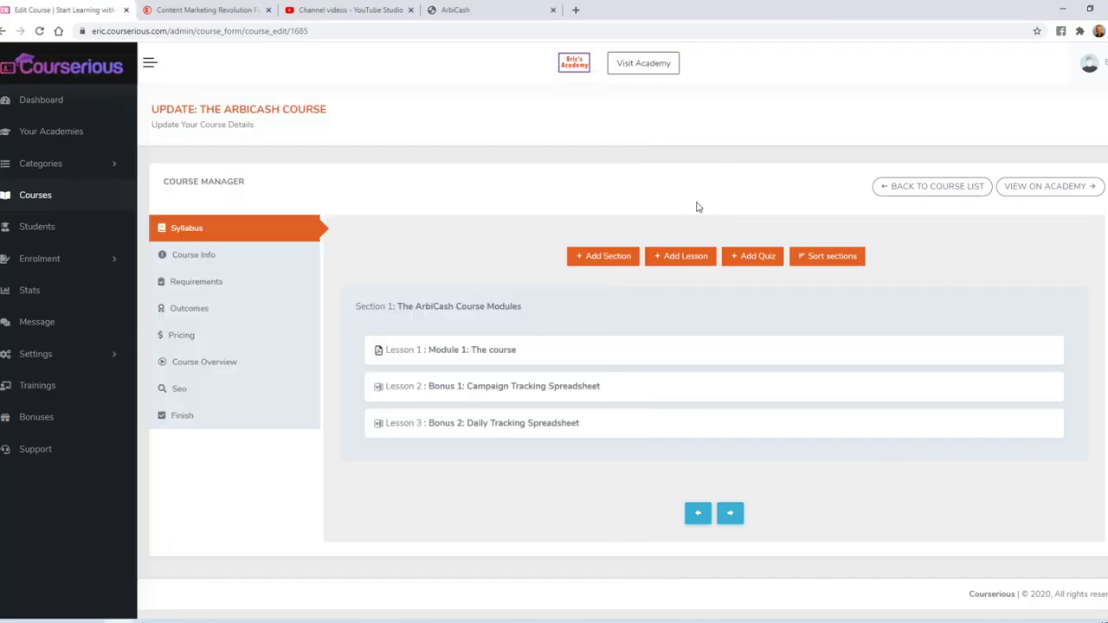
{"action": "left_click", "coordinate": [675, 256]}
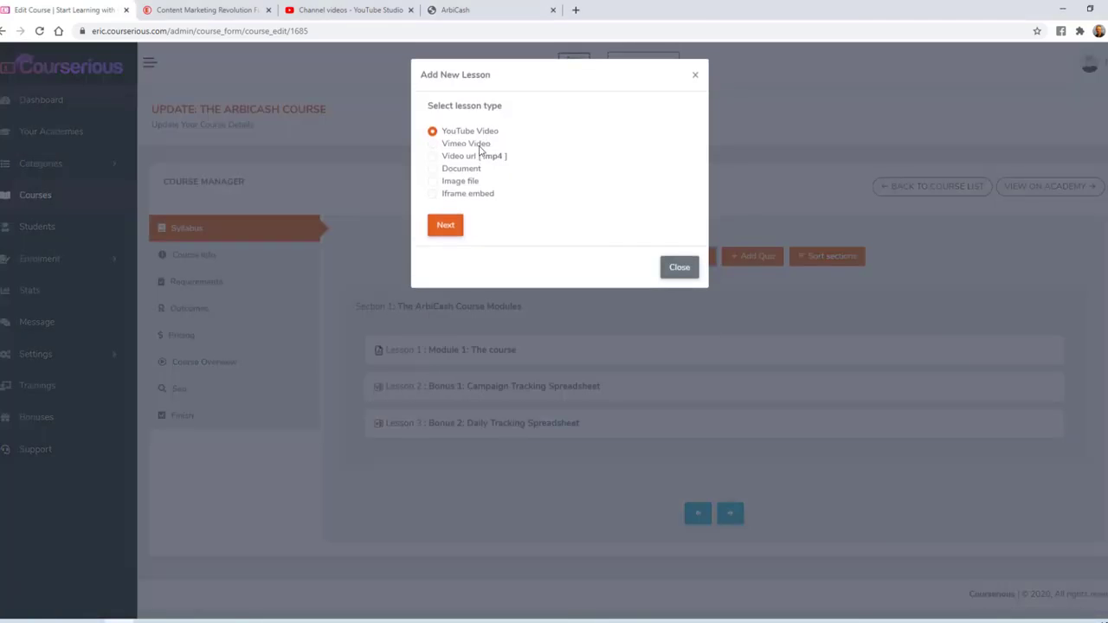
{"action": "left_click", "coordinate": [462, 169]}
{"action": "left_click", "coordinate": [445, 225]}
{"action": "type", "text": "Bonus 3: Content Templates"}
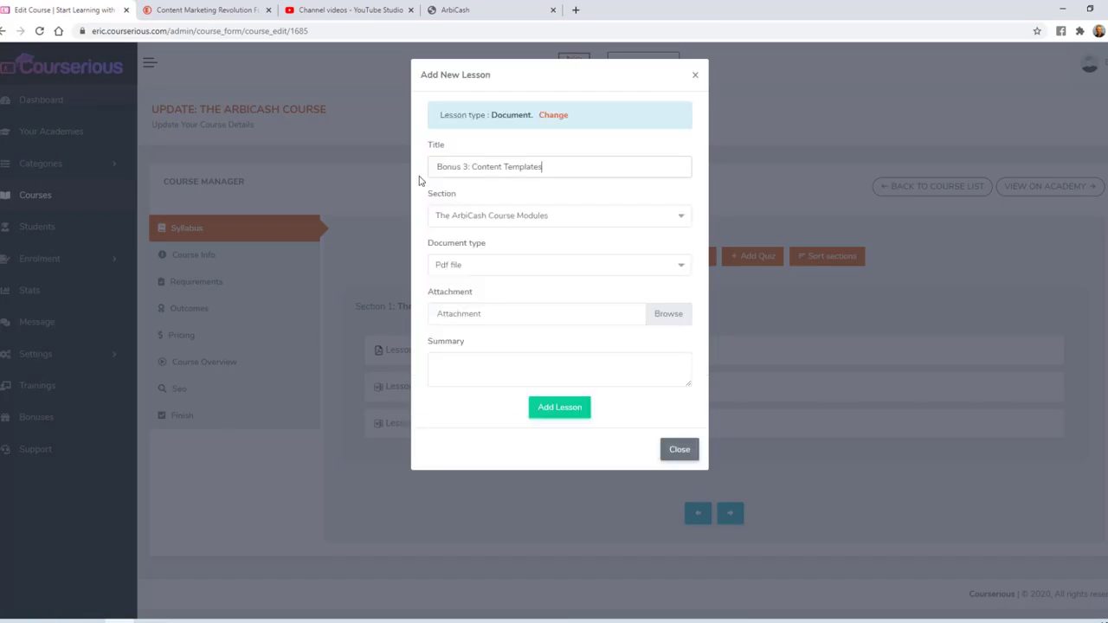
- Attach bonus_3_ContentTemplatesTools.pdf to the Bonus 3 lesson and add the lesson to the syllabus
{"action": "left_click", "coordinate": [662, 317]}
{"action": "double_click", "coordinate": [400, 138]}
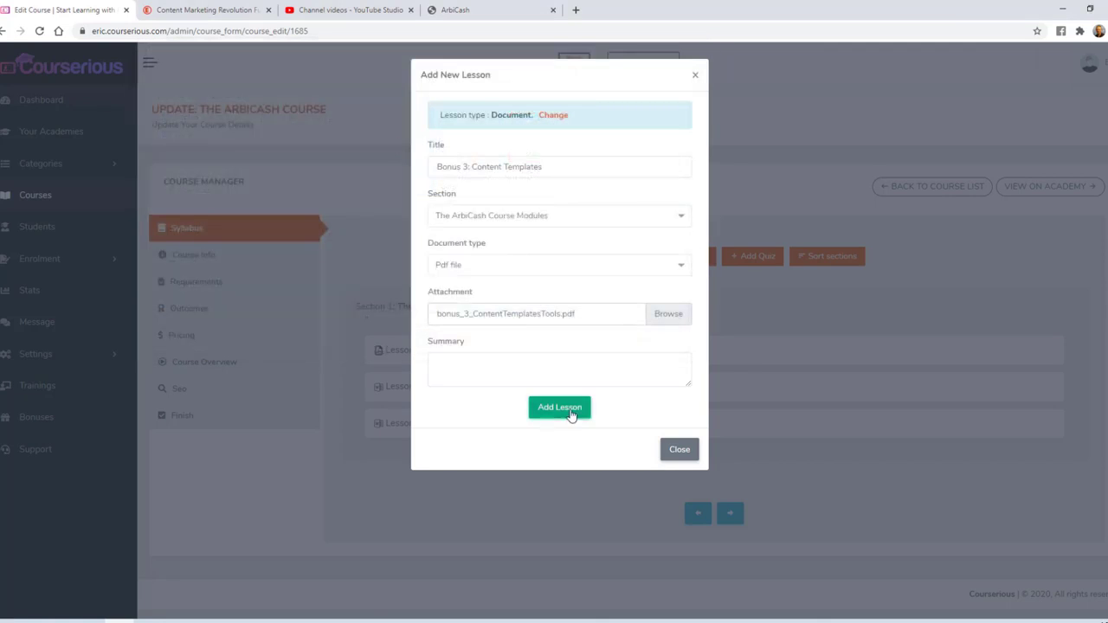
{"action": "left_click", "coordinate": [567, 414]}
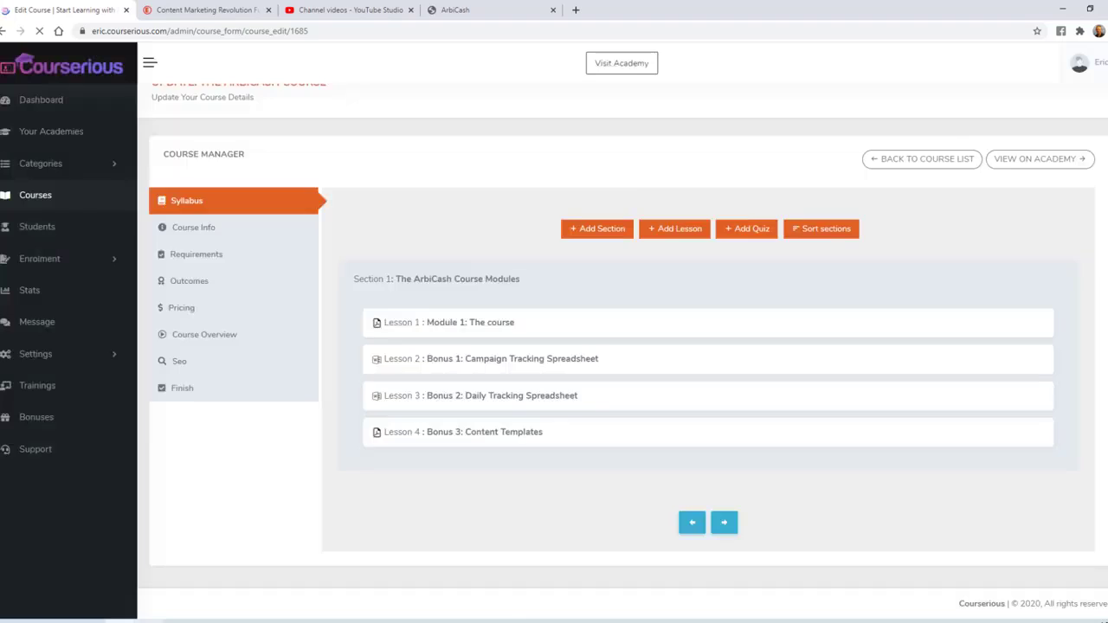
- Check the arbicash folder for the fourth bonus file and get the matching video's link from the YouTube Studio channel videos
{"action": "key", "text": "alt+Tab"}
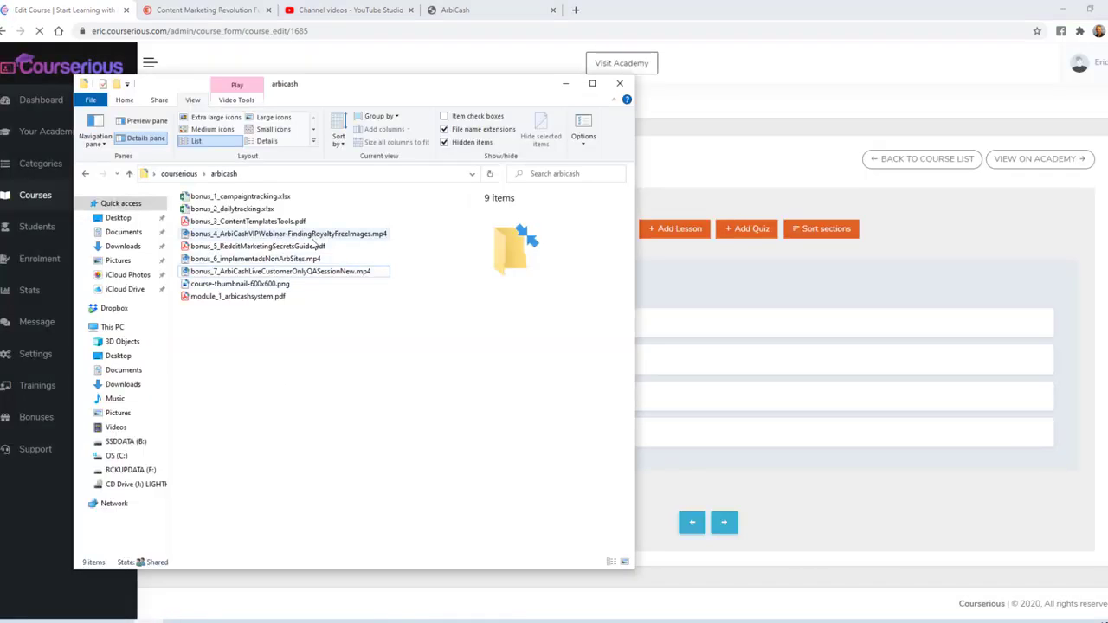
{"action": "left_click", "coordinate": [566, 83]}
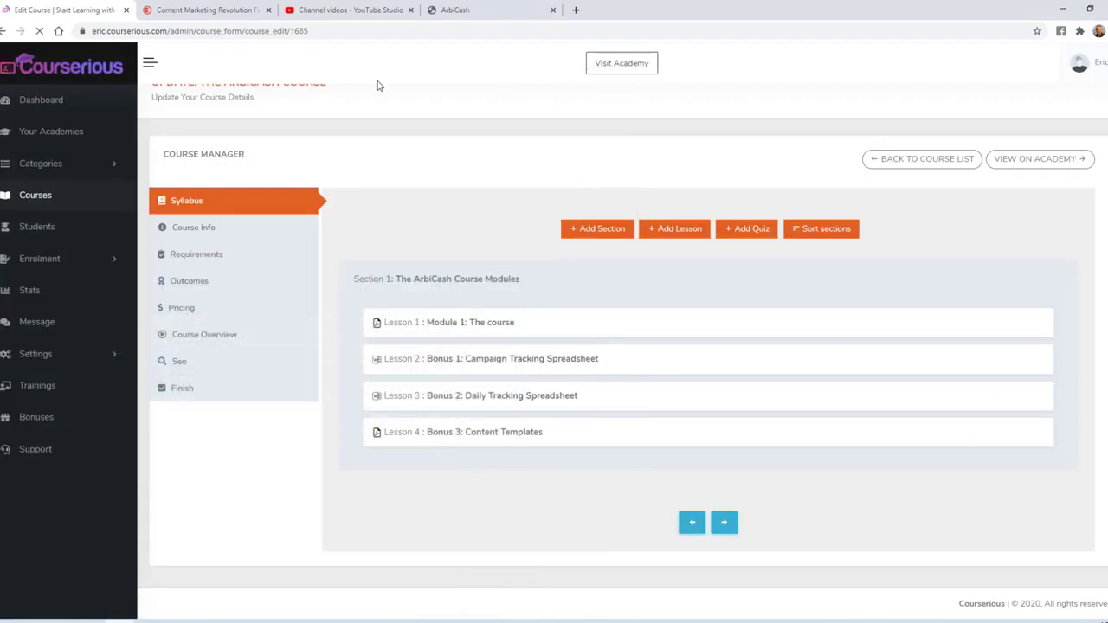
{"action": "left_click", "coordinate": [342, 10]}
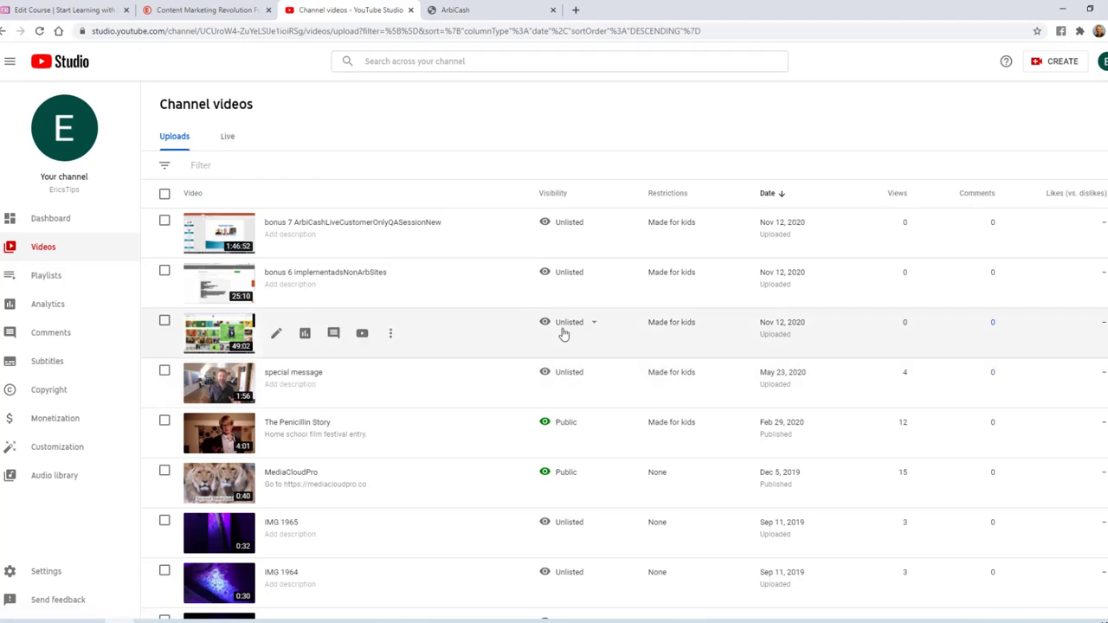
{"action": "mouse_move", "coordinate": [563, 327]}
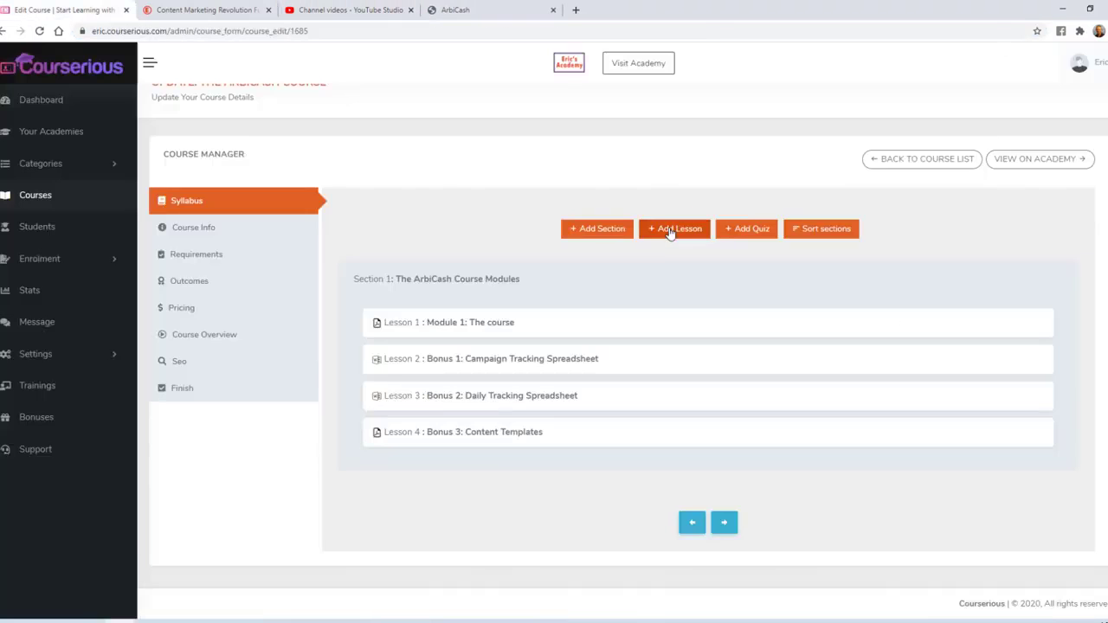
{"action": "left_click", "coordinate": [667, 228]}
{"action": "left_click", "coordinate": [441, 225]}
{"action": "left_click", "coordinate": [457, 263]}
{"action": "type", "text": "https://www.youtube.com/watch?v=k9sp-kmaaik"}
{"action": "left_click", "coordinate": [457, 156]}
{"action": "type", "text": "Bonus 4: Finding Royalty Free Images"}
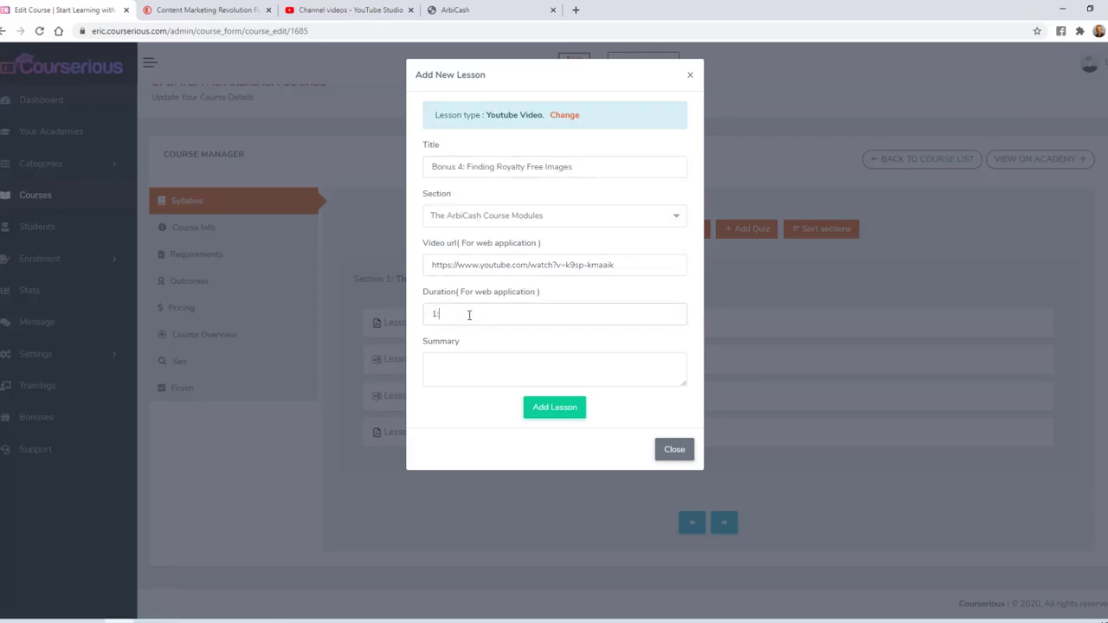
{"action": "left_click", "coordinate": [554, 408]}
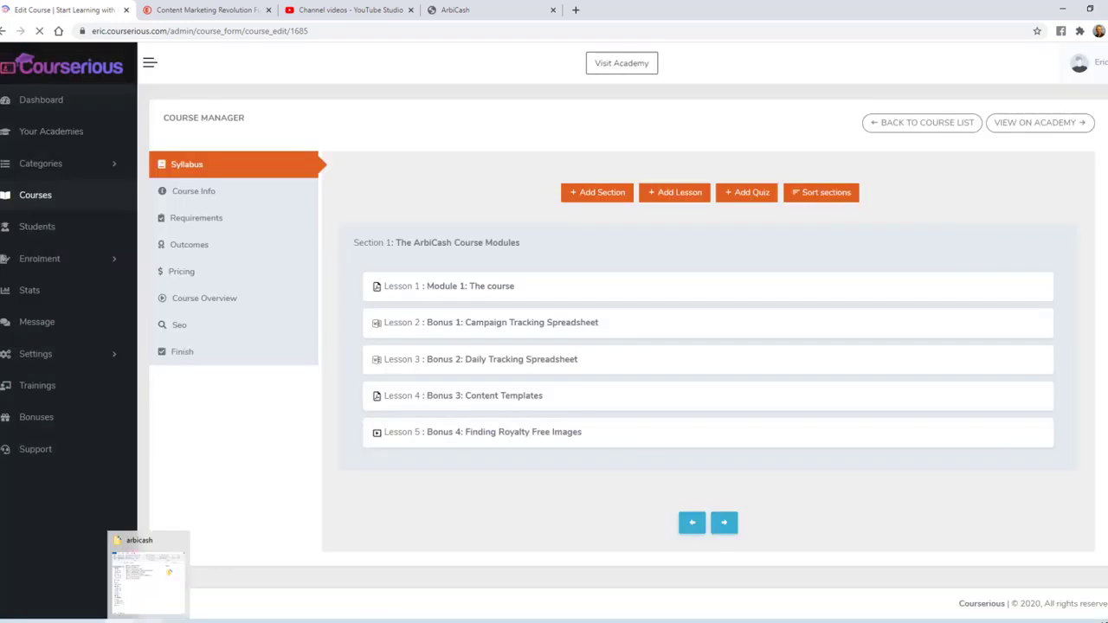
- Check the arbicash folder for the fifth bonus file and start a Document lesson titled "Bonus 5: Reddit Marketing Secrets"
{"action": "left_click", "coordinate": [147, 619]}
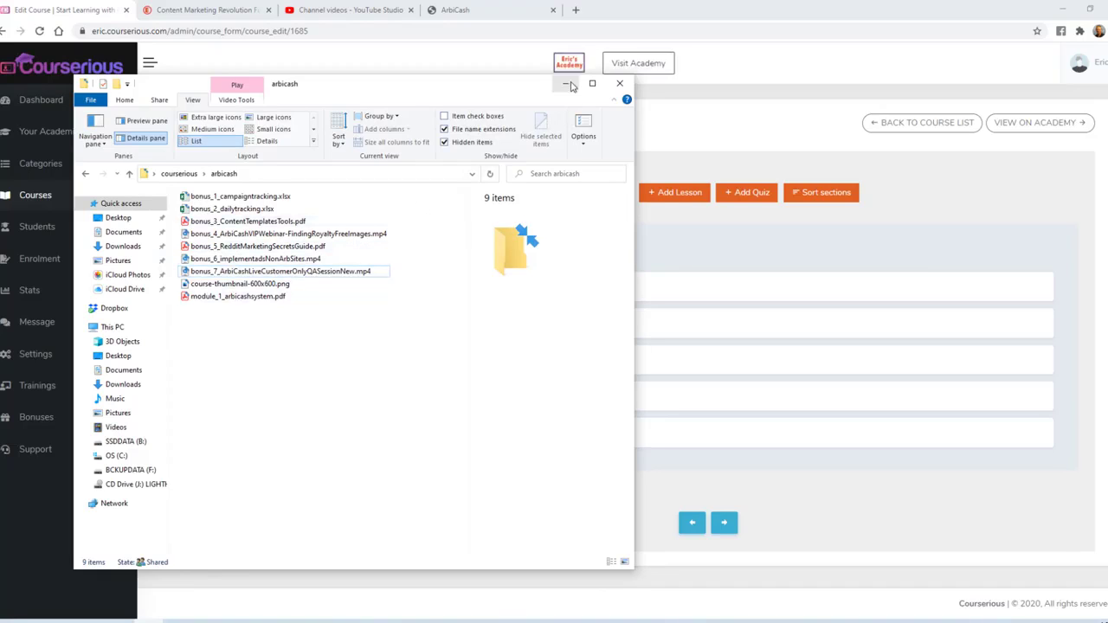
{"action": "left_click", "coordinate": [568, 84]}
{"action": "left_click", "coordinate": [661, 195]}
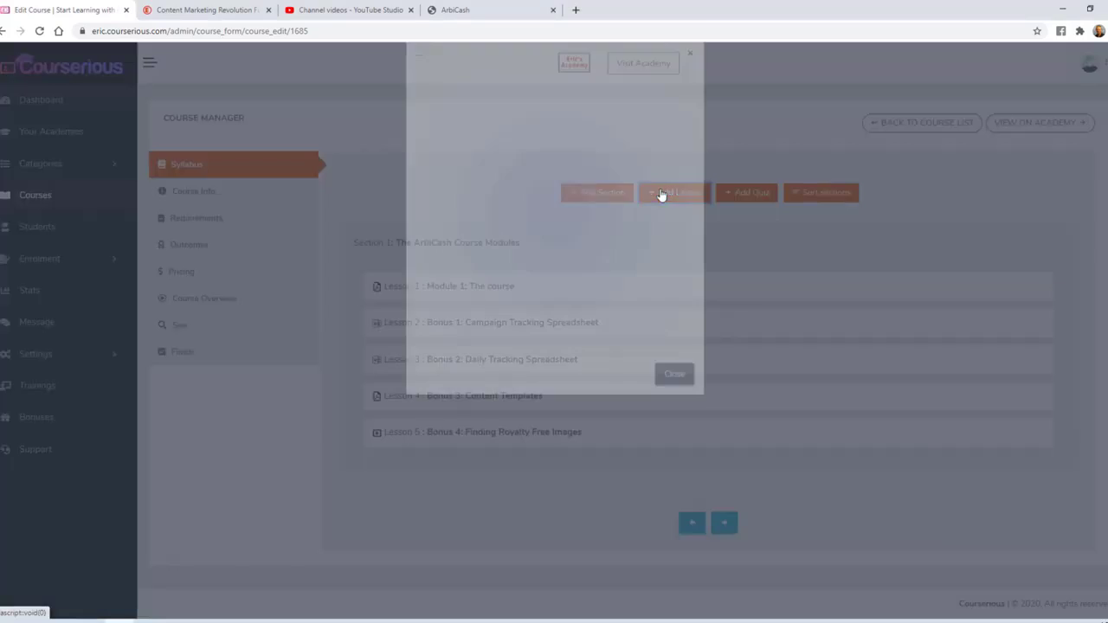
{"action": "left_click", "coordinate": [426, 167]}
{"action": "left_click", "coordinate": [443, 223]}
{"action": "left_click", "coordinate": [546, 167]}
{"action": "type", "text": "Bonus 5: Reddit Marketing Secrets"}
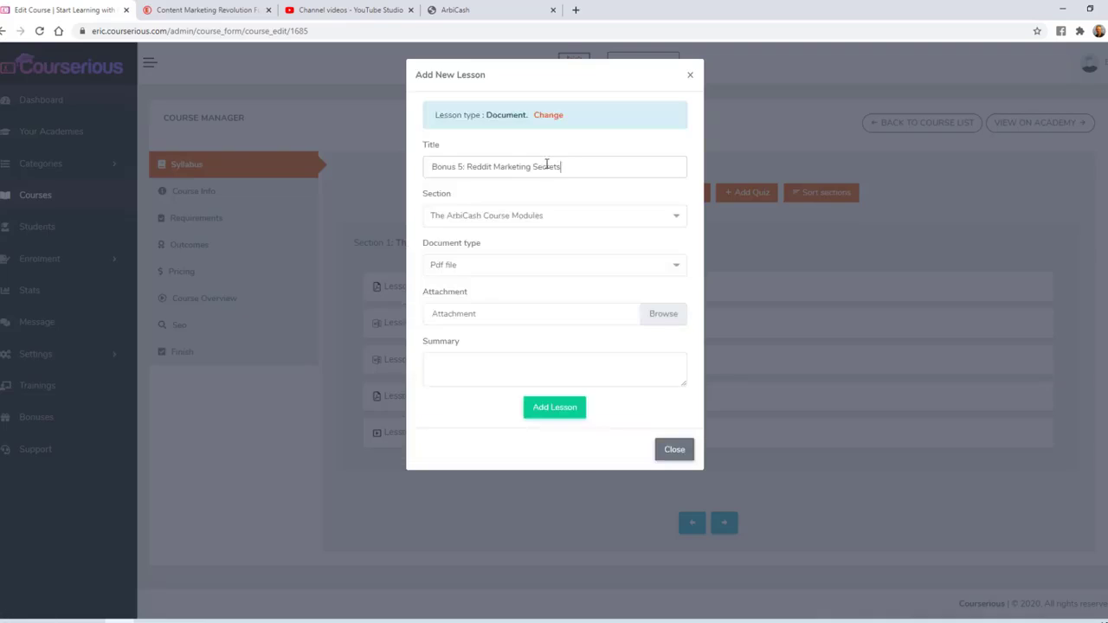
- Attach bonus_5_RedditMarketingSecretsGuide.pdf to the Bonus 5 lesson and add the lesson to the syllabus
{"action": "left_click", "coordinate": [506, 323]}
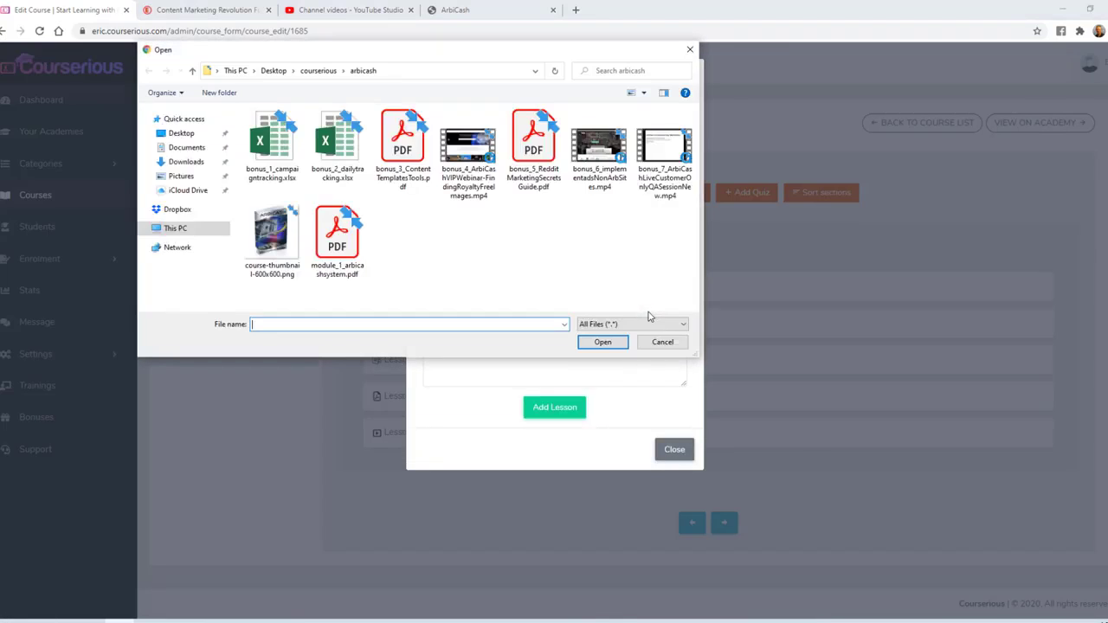
{"action": "double_click", "coordinate": [532, 184]}
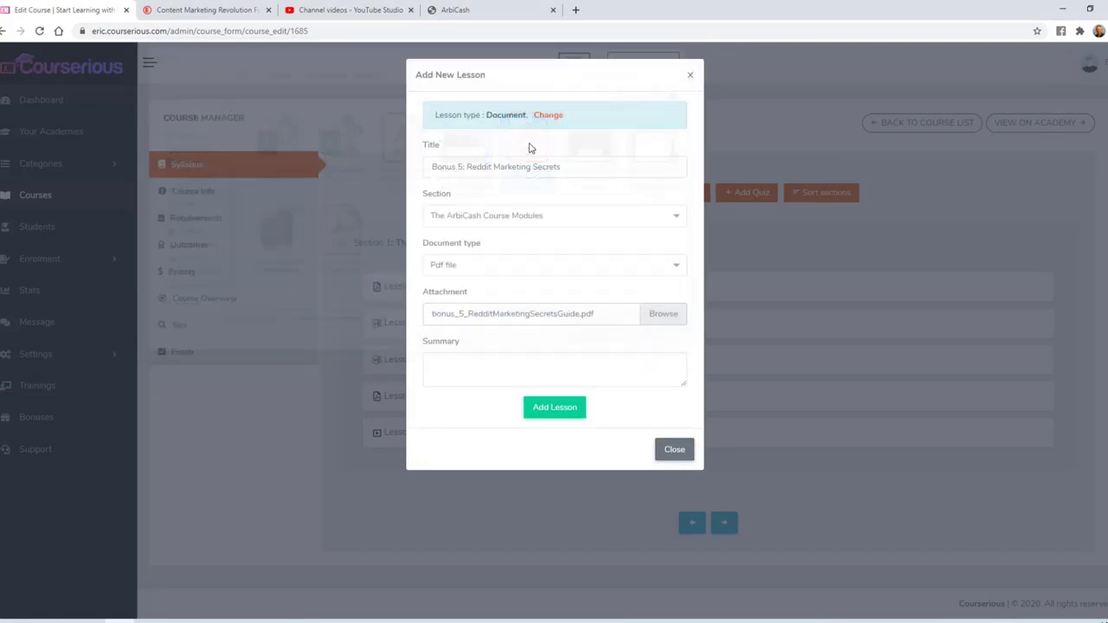
{"action": "left_click", "coordinate": [564, 410]}
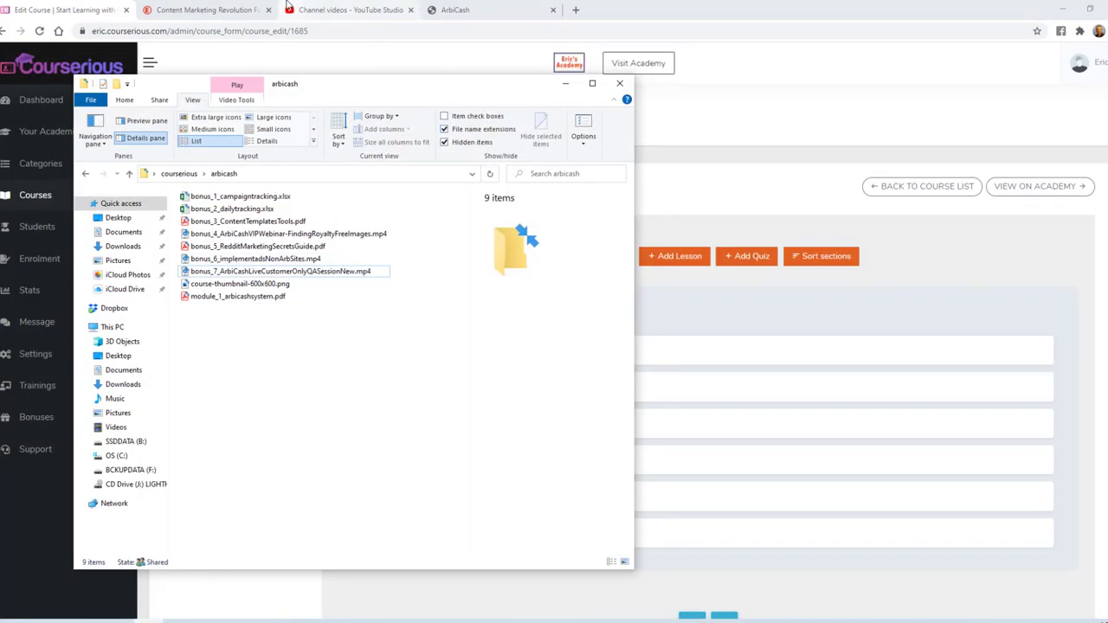
{"action": "left_click", "coordinate": [340, 9]}
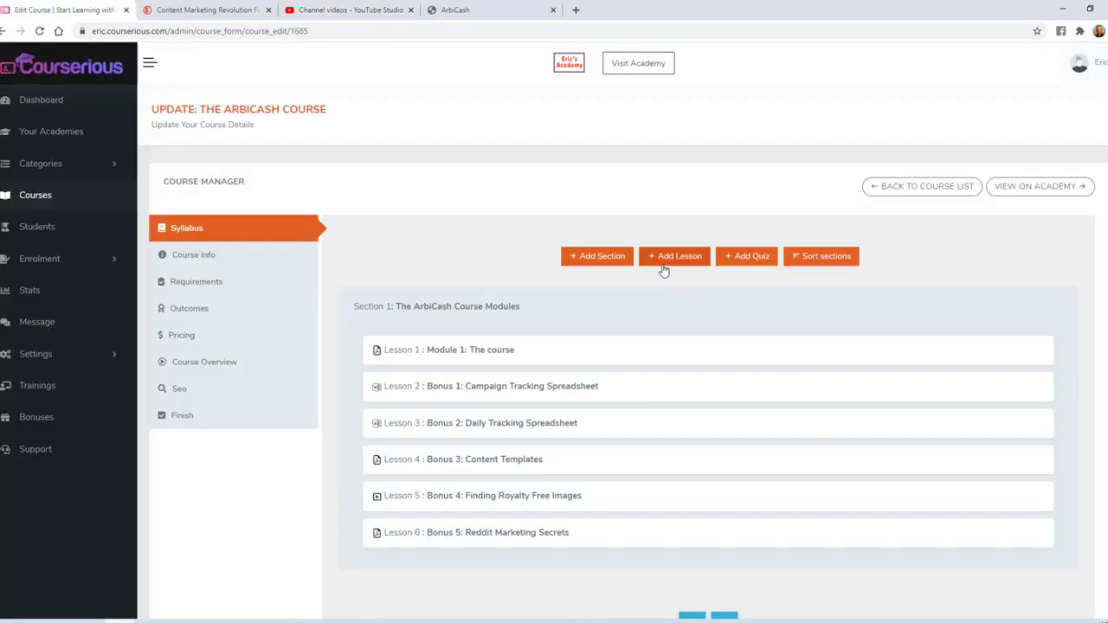
{"action": "left_click", "coordinate": [664, 257]}
{"action": "left_click", "coordinate": [441, 226]}
{"action": "left_click", "coordinate": [469, 266]}
{"action": "type", "text": "https://www.youtube.com/watch?v=Mu22ItB3Je0"}
{"action": "left_click", "coordinate": [468, 161]}
{"action": "type", "text": "Bonus 6: Non-Arbitrage Sites"}
{"action": "left_click", "coordinate": [461, 312]}
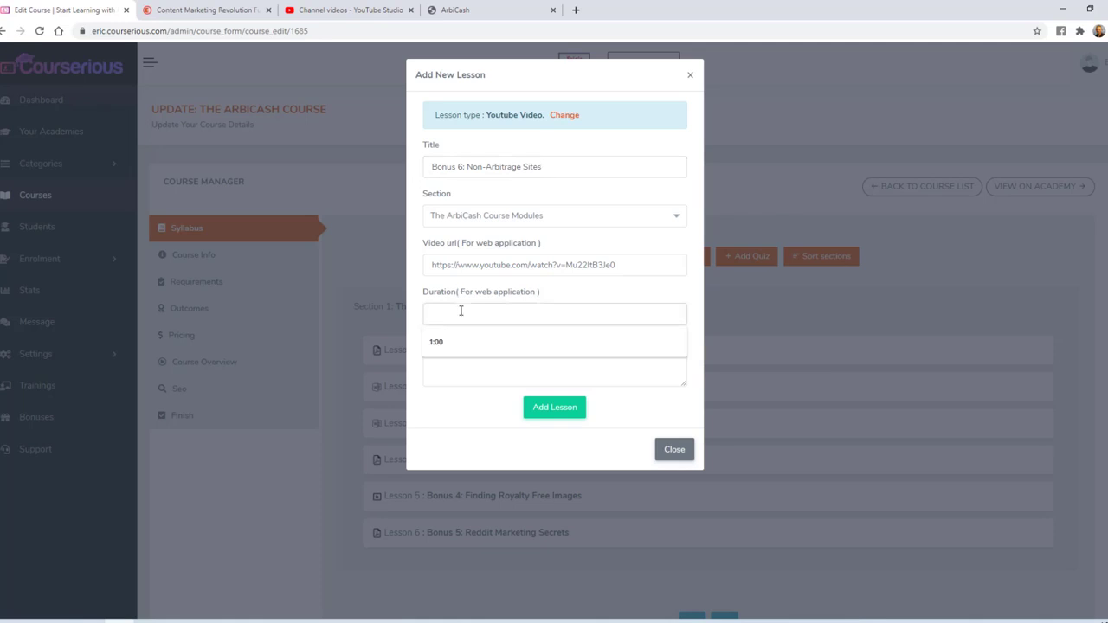
{"action": "left_click", "coordinate": [456, 340]}
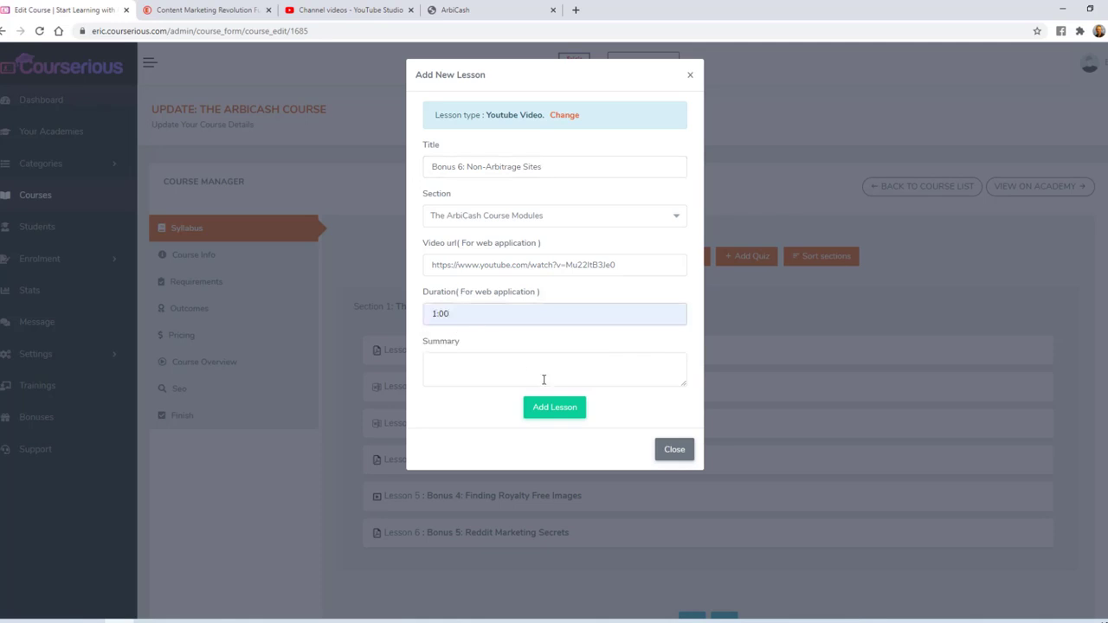
{"action": "left_click", "coordinate": [555, 411]}
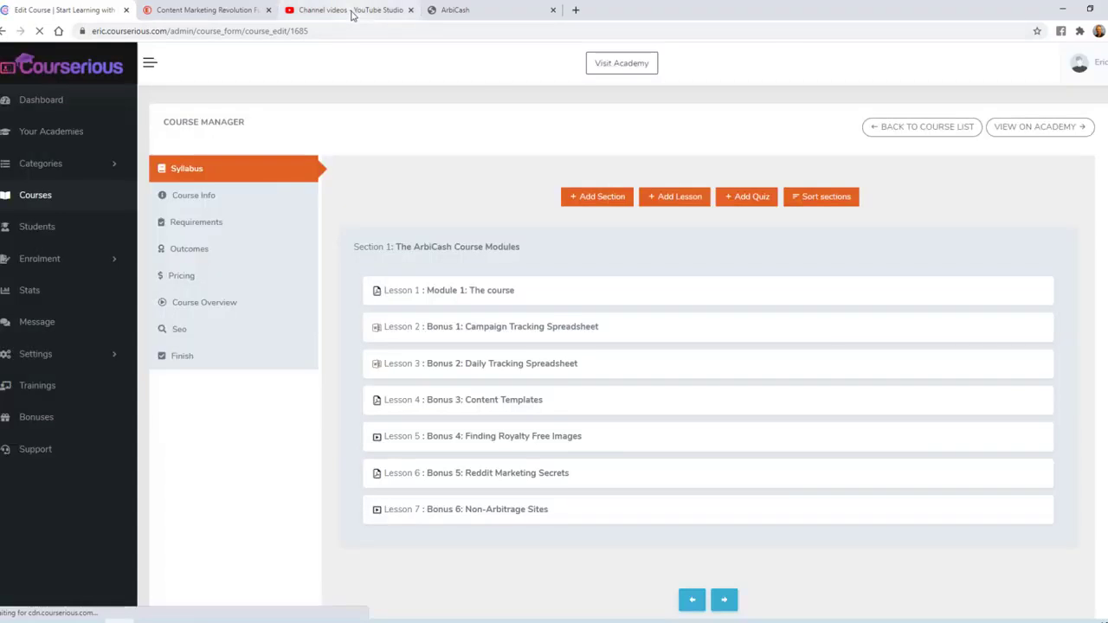
{"action": "left_click", "coordinate": [350, 10]}
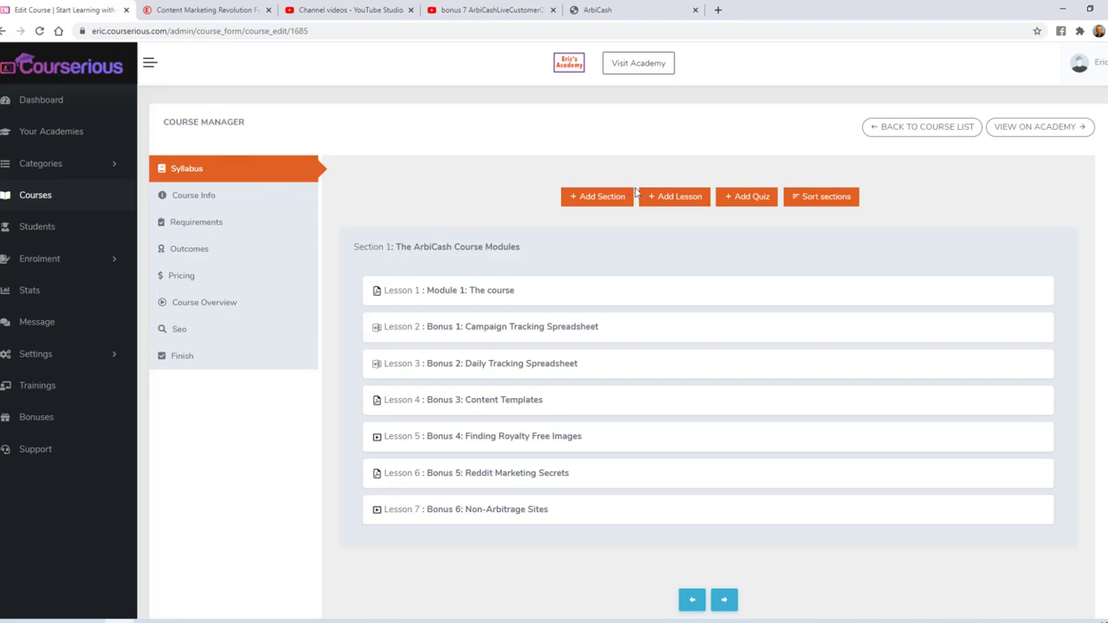
{"action": "left_click", "coordinate": [655, 197]}
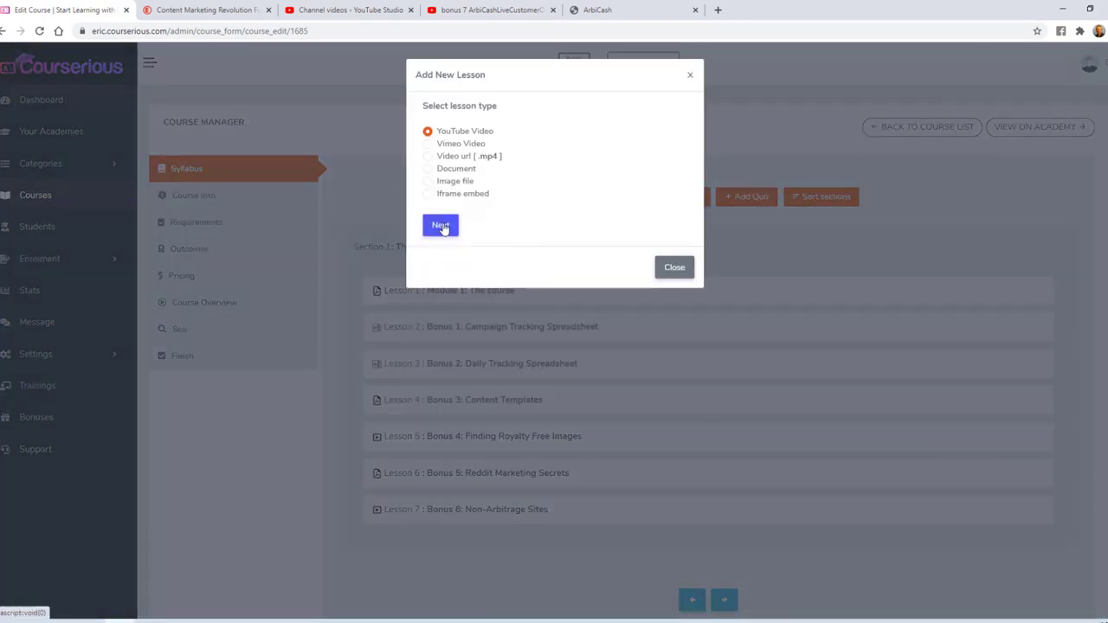
{"action": "left_click", "coordinate": [440, 225]}
{"action": "left_click", "coordinate": [477, 264]}
{"action": "type", "text": "https://www.youtube.com/watch?v=QUJrUMFnbQY"}
{"action": "left_click", "coordinate": [456, 163]}
{"action": "type", "text": "Bonus 7: Q&A Webinar"}
{"action": "left_click", "coordinate": [453, 312]}
{"action": "type", "text": "1:4"}
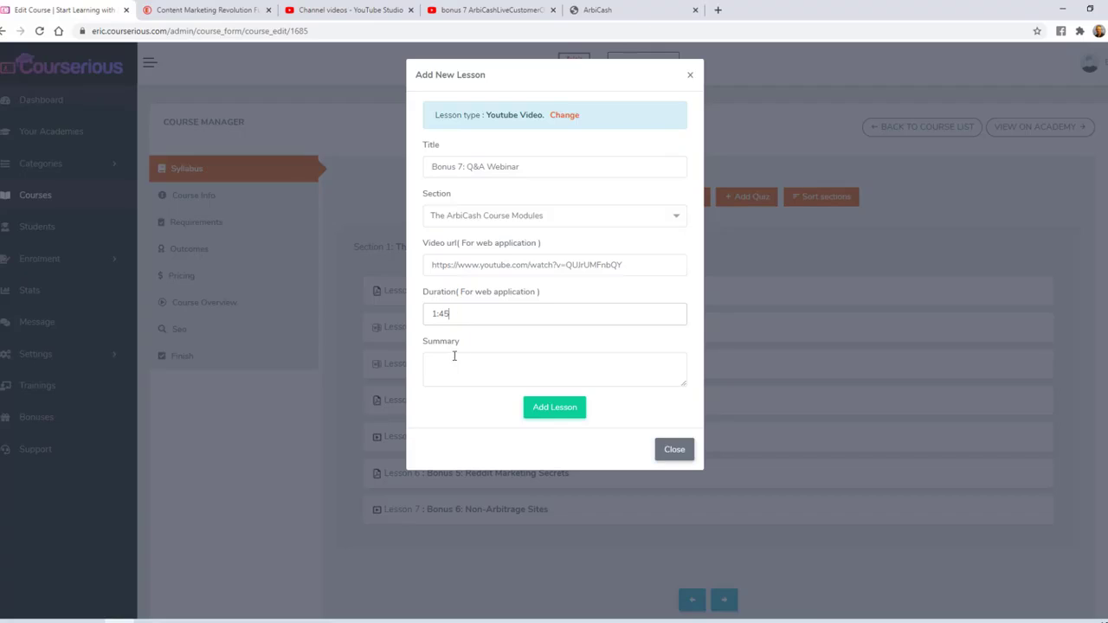
{"action": "left_click", "coordinate": [554, 407]}
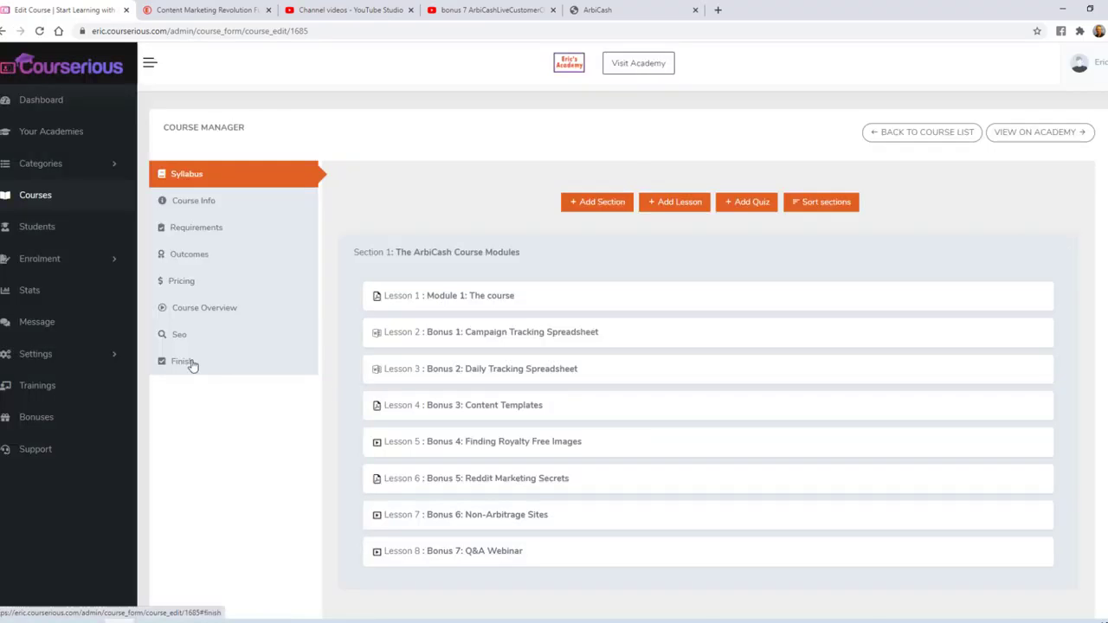
- Finish and update the course, and open The ArbiCash Course's public page on the academy from the course list
{"action": "left_click", "coordinate": [186, 223]}
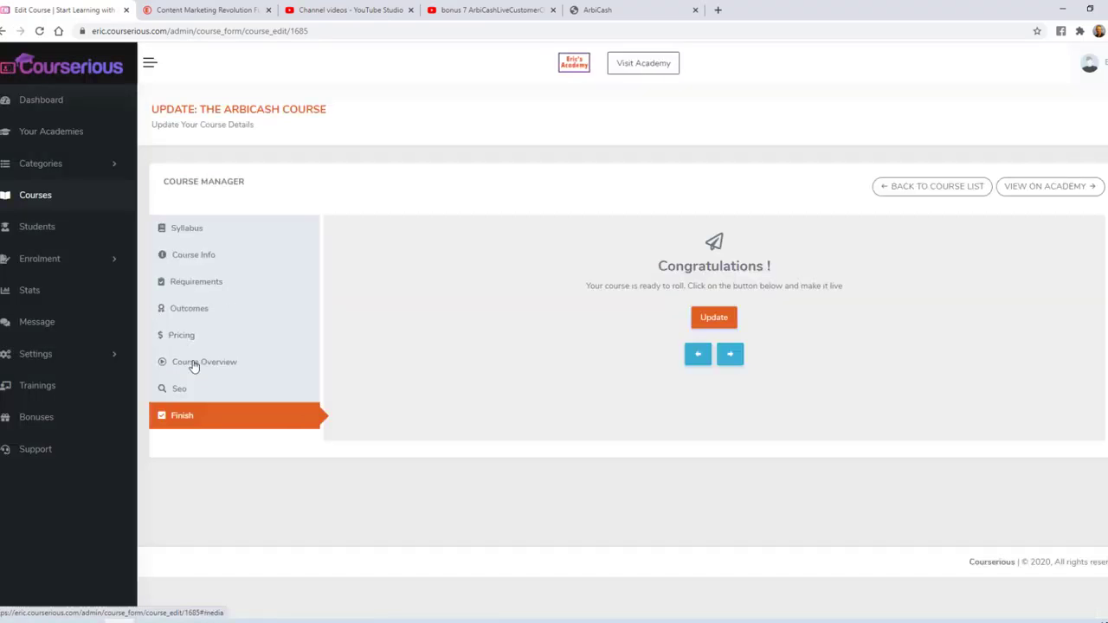
{"action": "left_click", "coordinate": [710, 321]}
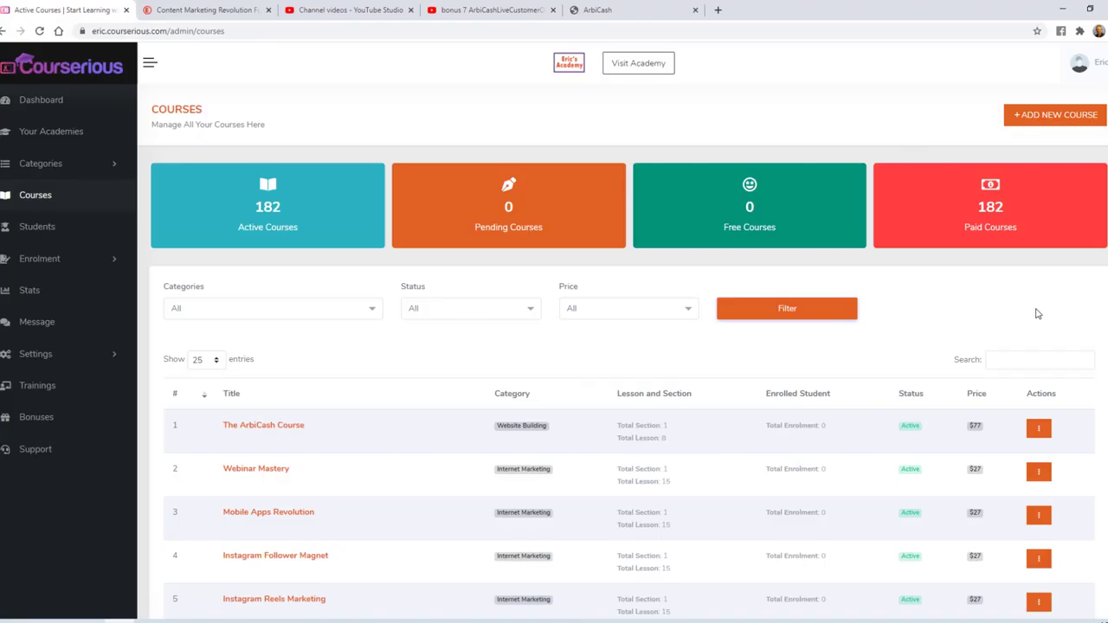
{"action": "left_click", "coordinate": [1039, 428]}
{"action": "left_click", "coordinate": [985, 431]}
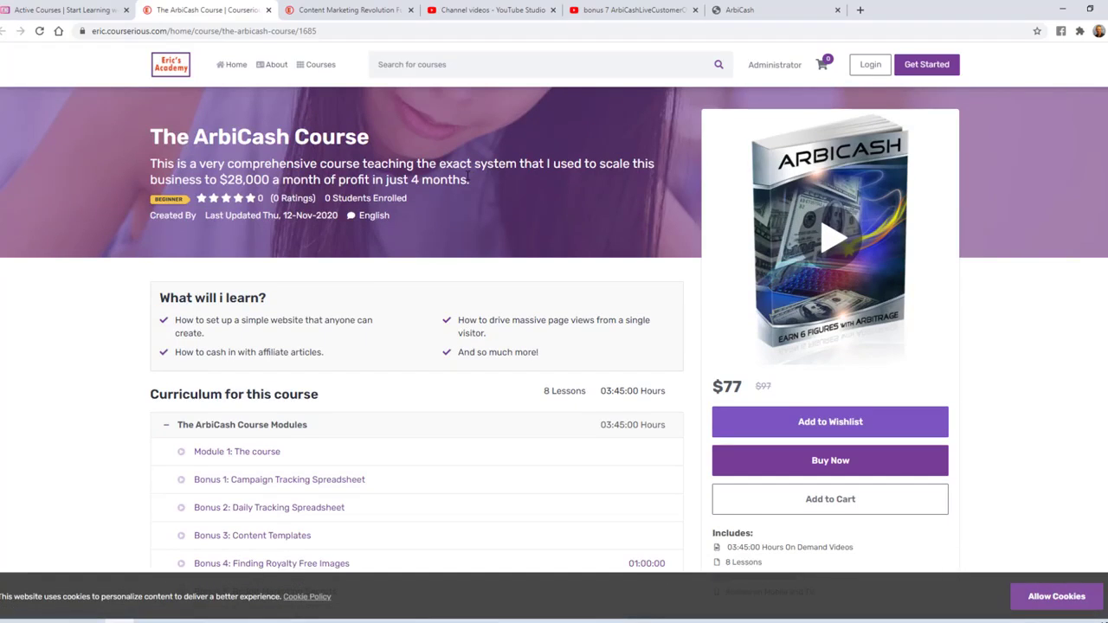
- Review the course page's learning outcomes, curriculum and requirements, and expand the full description to read it
{"action": "scroll", "coordinate": [372, 252], "scroll_direction": "down", "scroll_amount": 2}
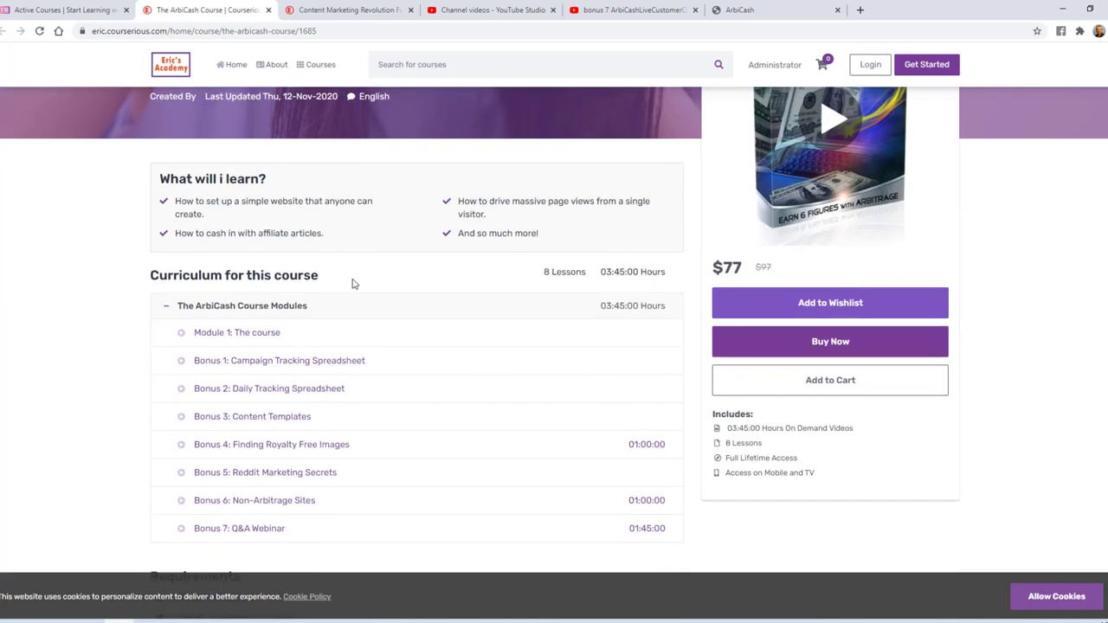
{"action": "scroll", "coordinate": [352, 284], "scroll_direction": "down", "scroll_amount": 2}
{"action": "scroll", "coordinate": [309, 346], "scroll_direction": "down", "scroll_amount": 2}
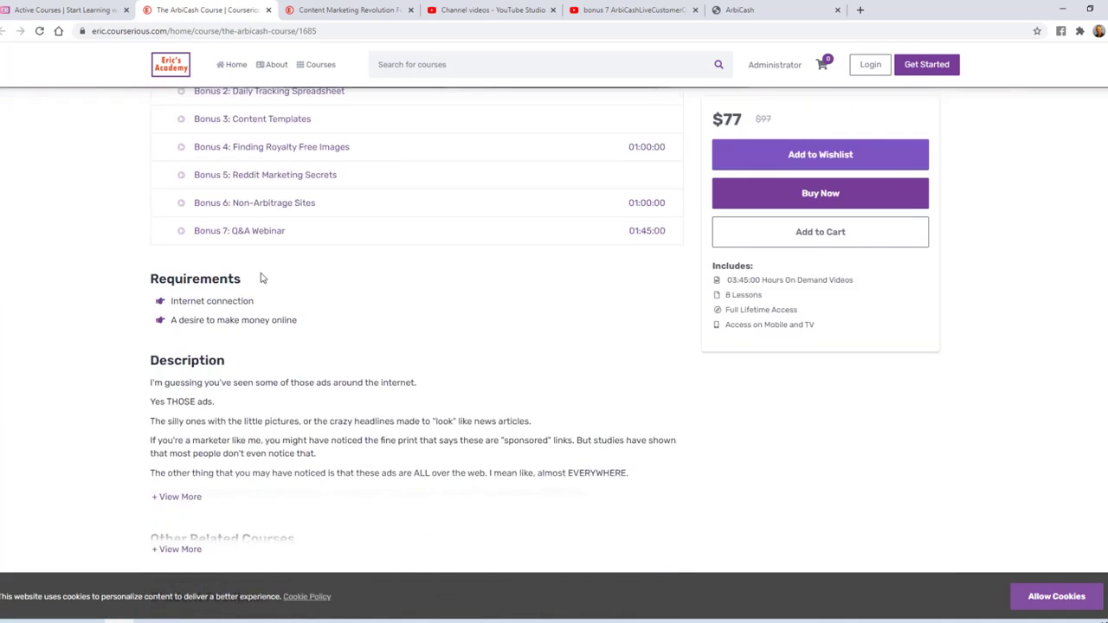
{"action": "scroll", "coordinate": [262, 278], "scroll_direction": "down", "scroll_amount": 2}
{"action": "left_click", "coordinate": [184, 321]}
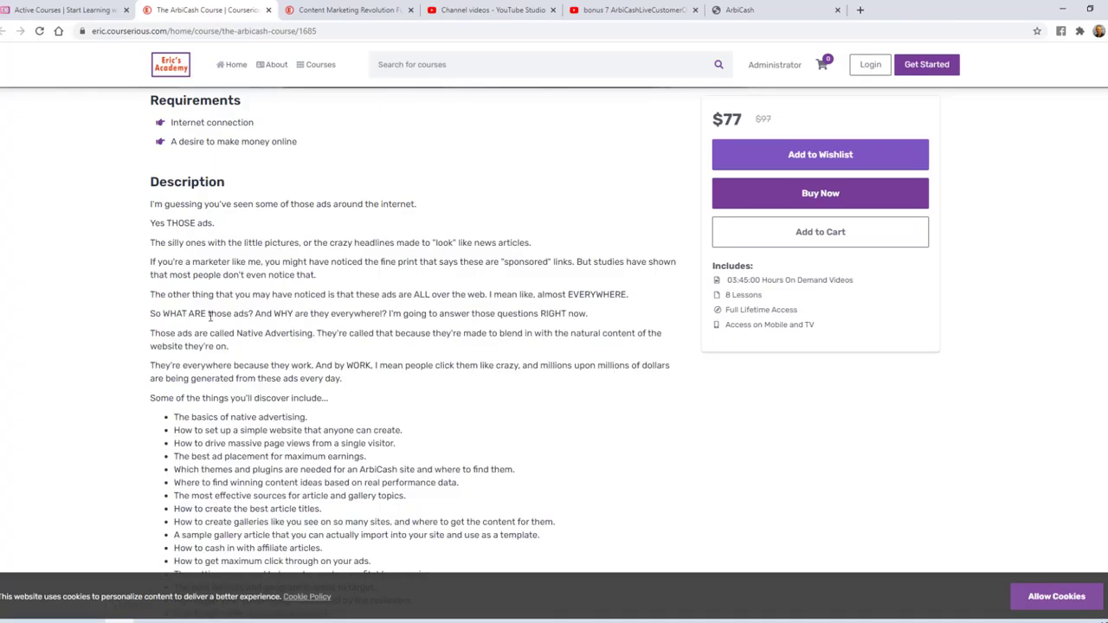
{"action": "scroll", "coordinate": [216, 271], "scroll_direction": "up", "scroll_amount": 1}
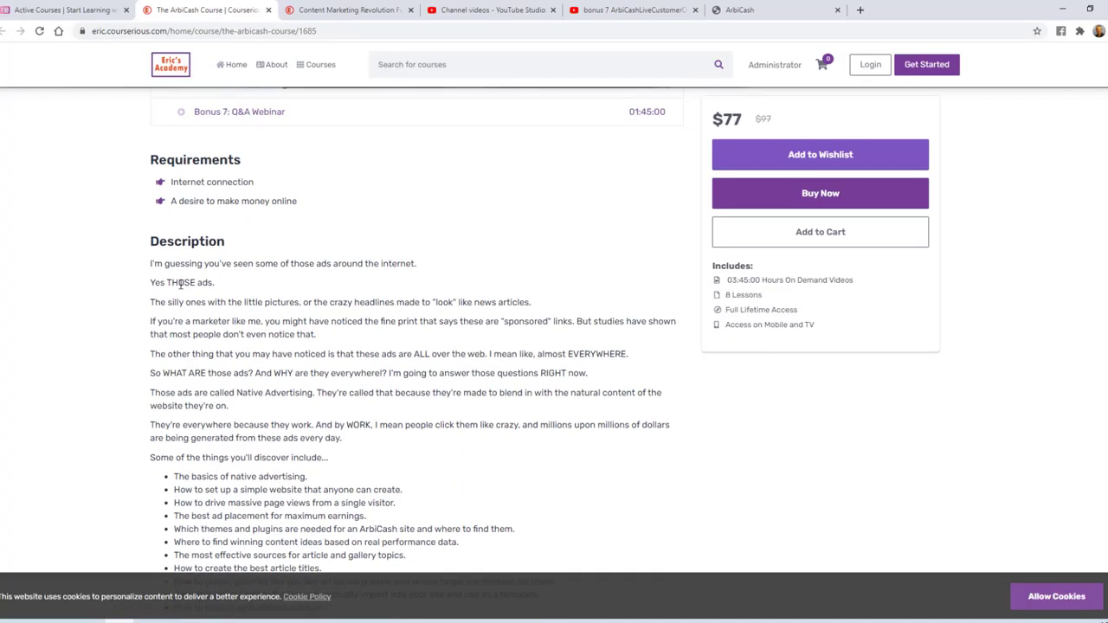
{"action": "scroll", "coordinate": [247, 295], "scroll_direction": "down", "scroll_amount": 3}
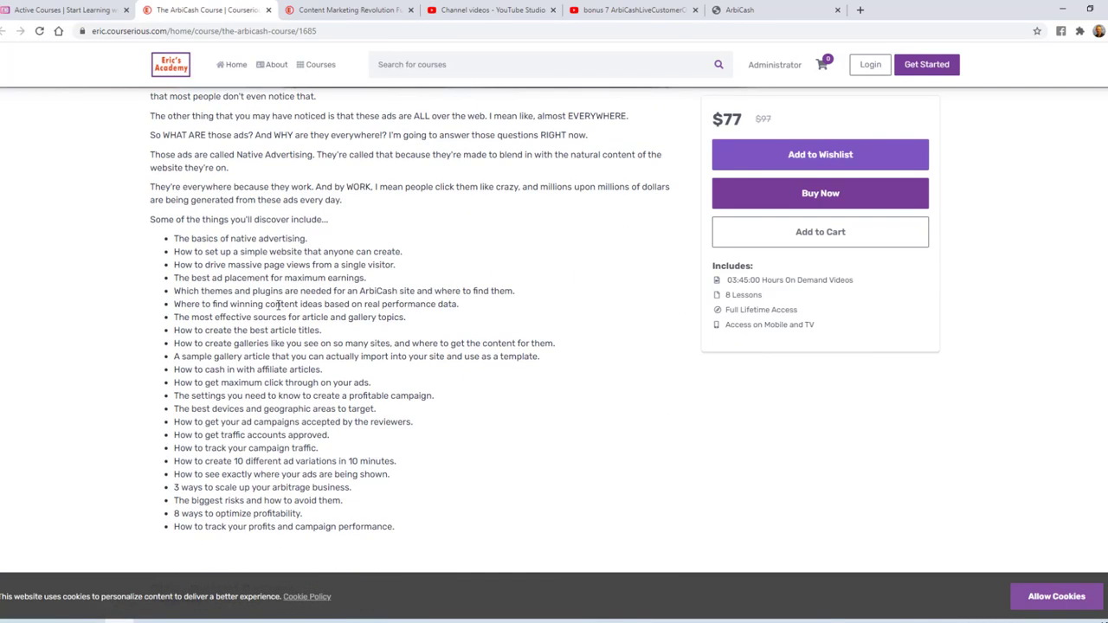
{"action": "scroll", "coordinate": [299, 343], "scroll_direction": "up", "scroll_amount": 2}
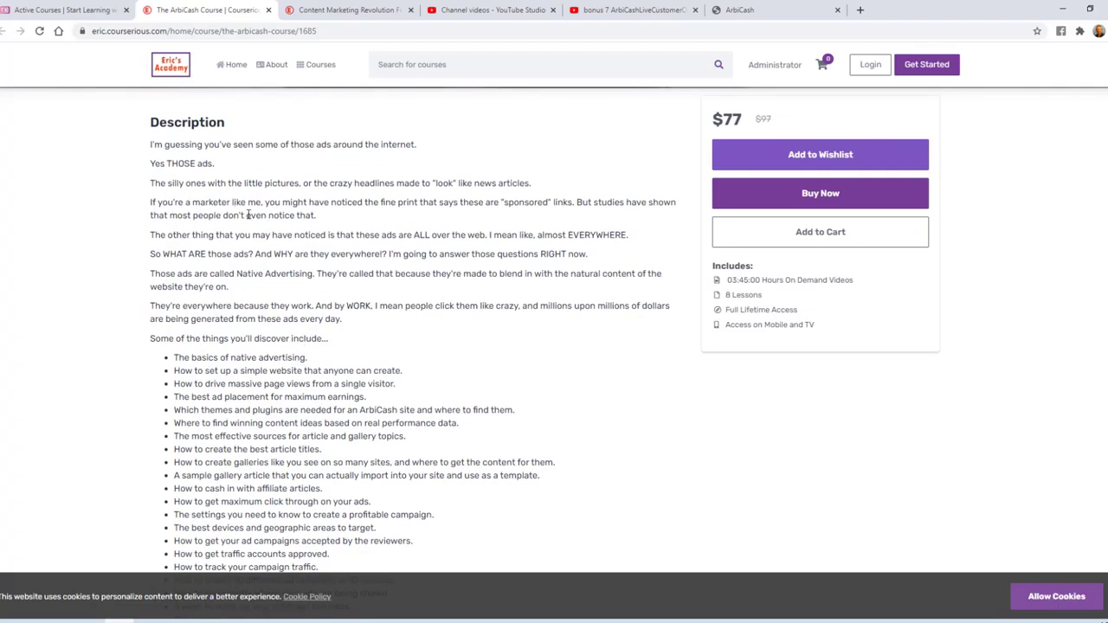
{"action": "scroll", "coordinate": [357, 268], "scroll_direction": "down", "scroll_amount": 4}
{"action": "scroll", "coordinate": [310, 269], "scroll_direction": "up", "scroll_amount": 12}
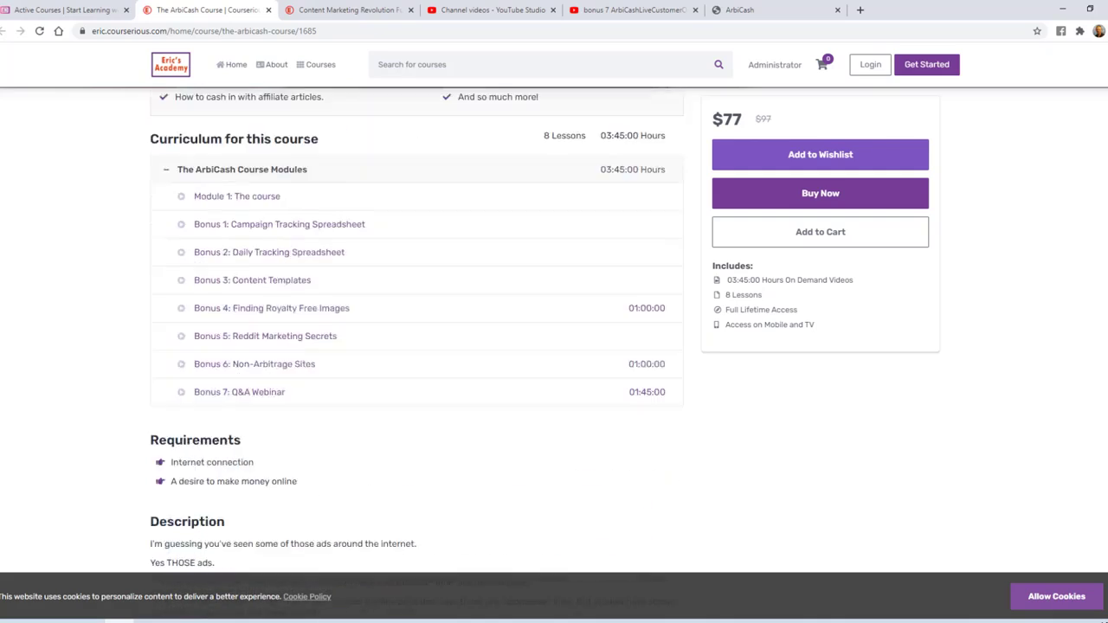
{"action": "scroll", "coordinate": [872, 243], "scroll_direction": "down", "scroll_amount": 5}
{"action": "scroll", "coordinate": [872, 243], "scroll_direction": "up", "scroll_amount": 5}
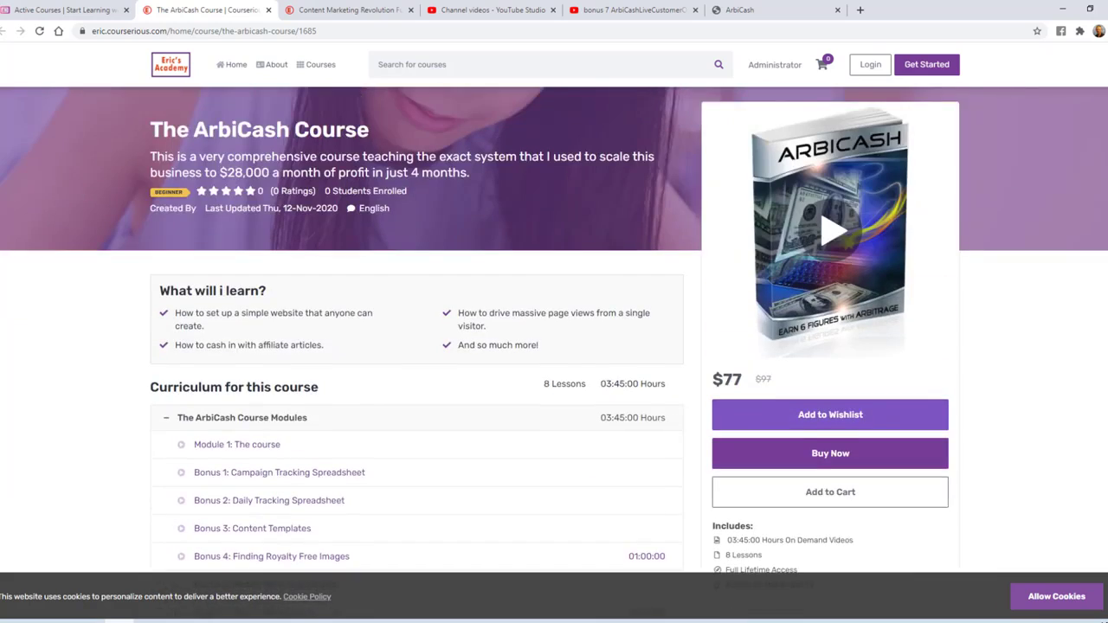
- Play and close the course preview video, and highlight the course's current price on the page
{"action": "left_click", "coordinate": [836, 244]}
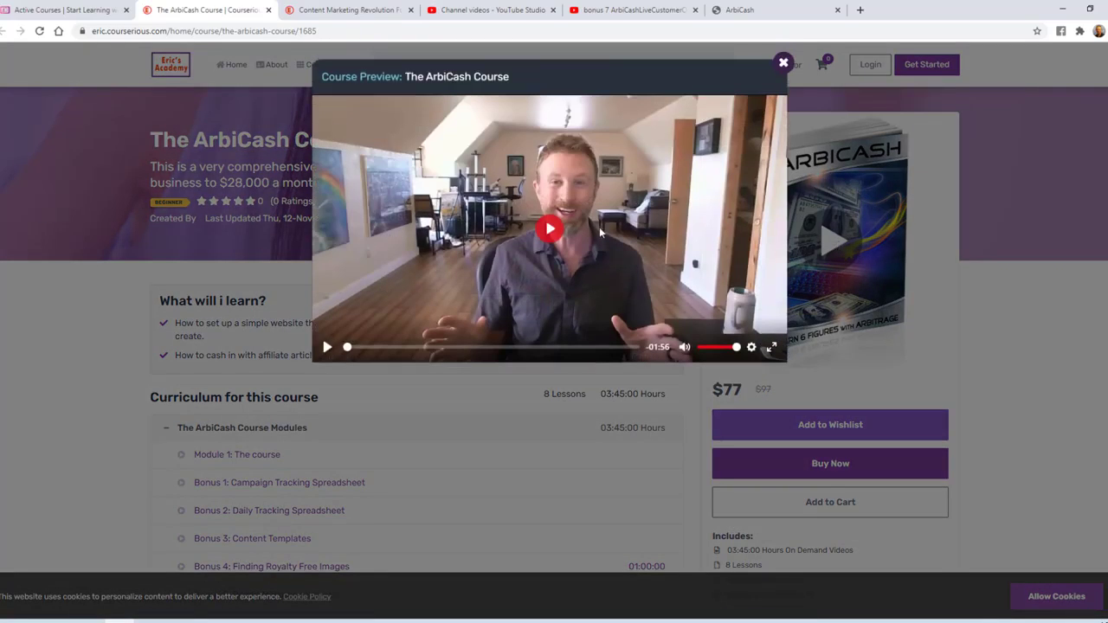
{"action": "left_click", "coordinate": [551, 232]}
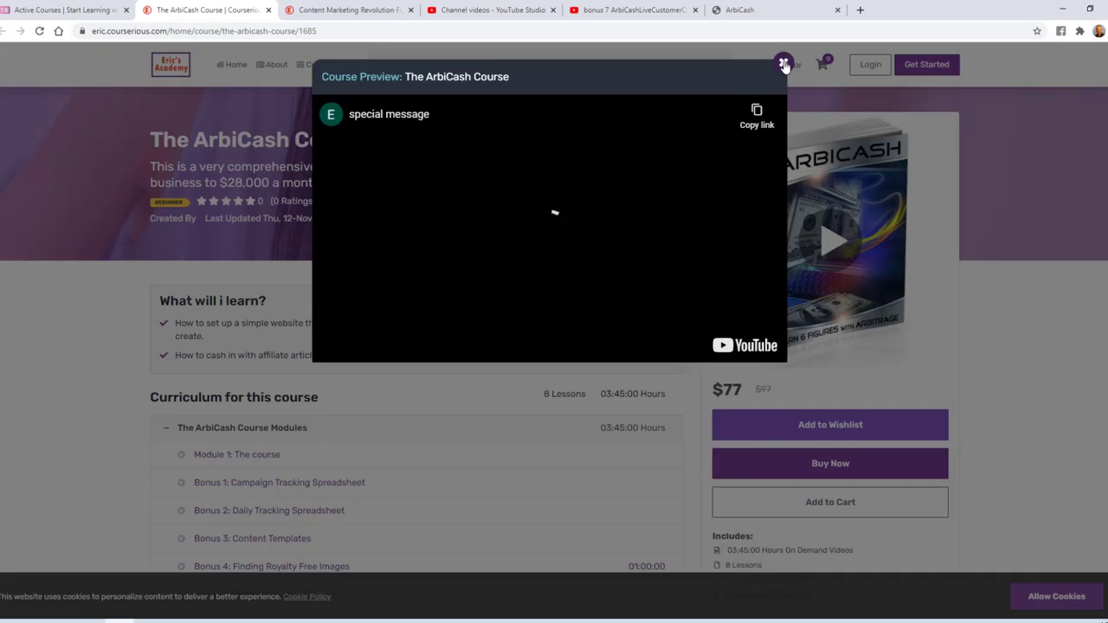
{"action": "left_click", "coordinate": [783, 64]}
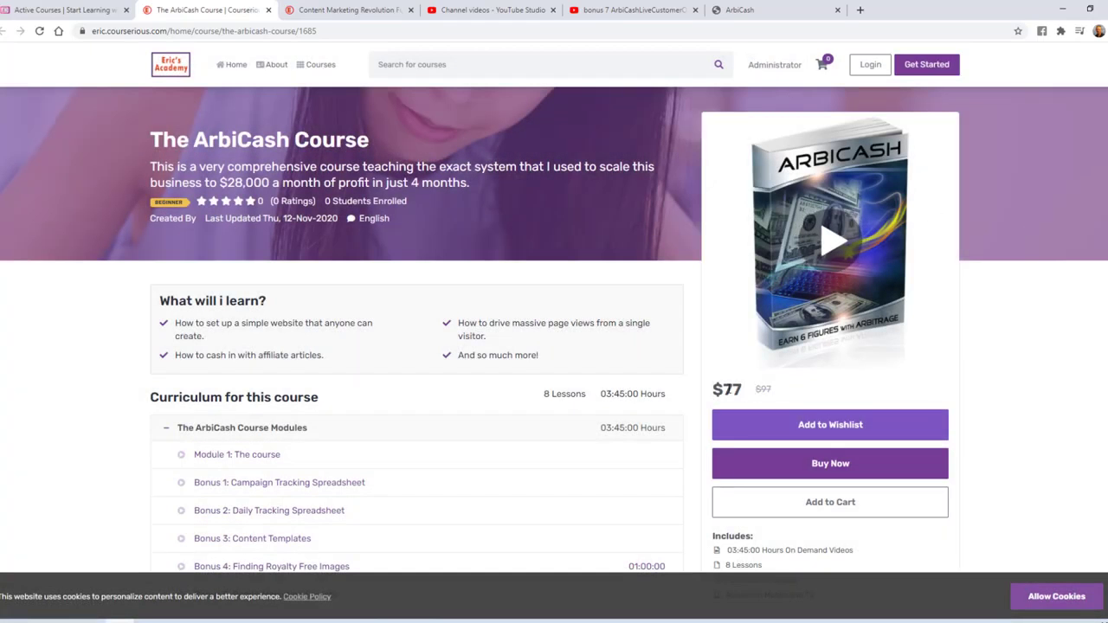
{"action": "left_click_drag", "start_coordinate": [714, 389], "coordinate": [745, 393]}
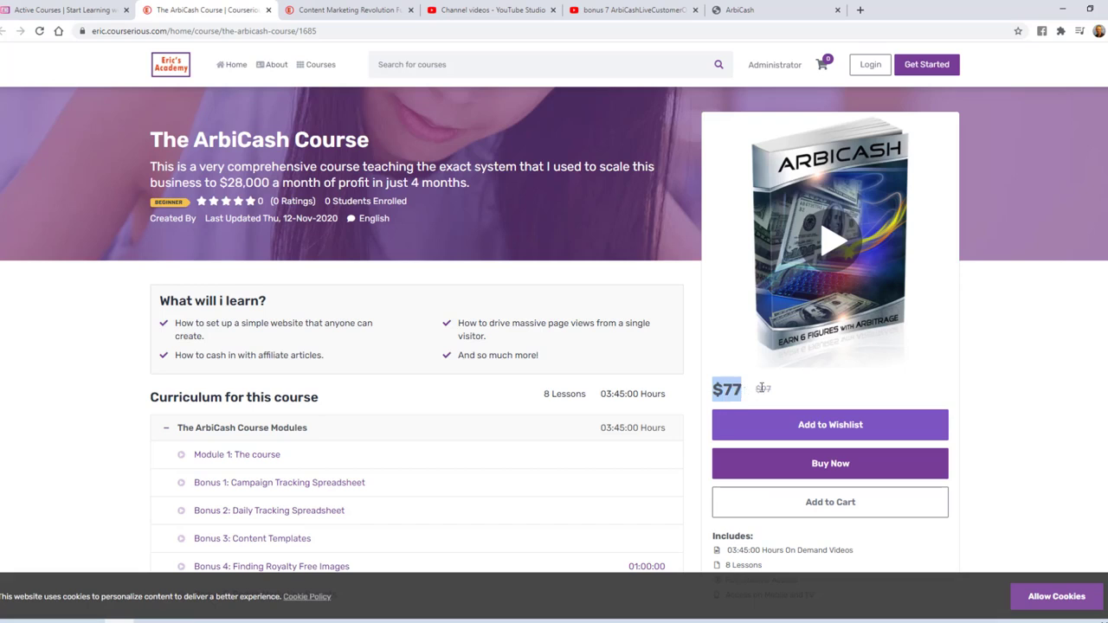
- Highlight the course's original price and examine the wishlist and purchase options, included features and remaining course page sections
{"action": "left_click", "coordinate": [760, 389]}
{"action": "double_click", "coordinate": [768, 389]}
{"action": "left_click", "coordinate": [1017, 378]}
{"action": "scroll", "coordinate": [1015, 390], "scroll_direction": "down", "scroll_amount": 2}
{"action": "scroll", "coordinate": [1009, 388], "scroll_direction": "down", "scroll_amount": 1}
{"action": "scroll", "coordinate": [1003, 384], "scroll_direction": "up", "scroll_amount": 1}
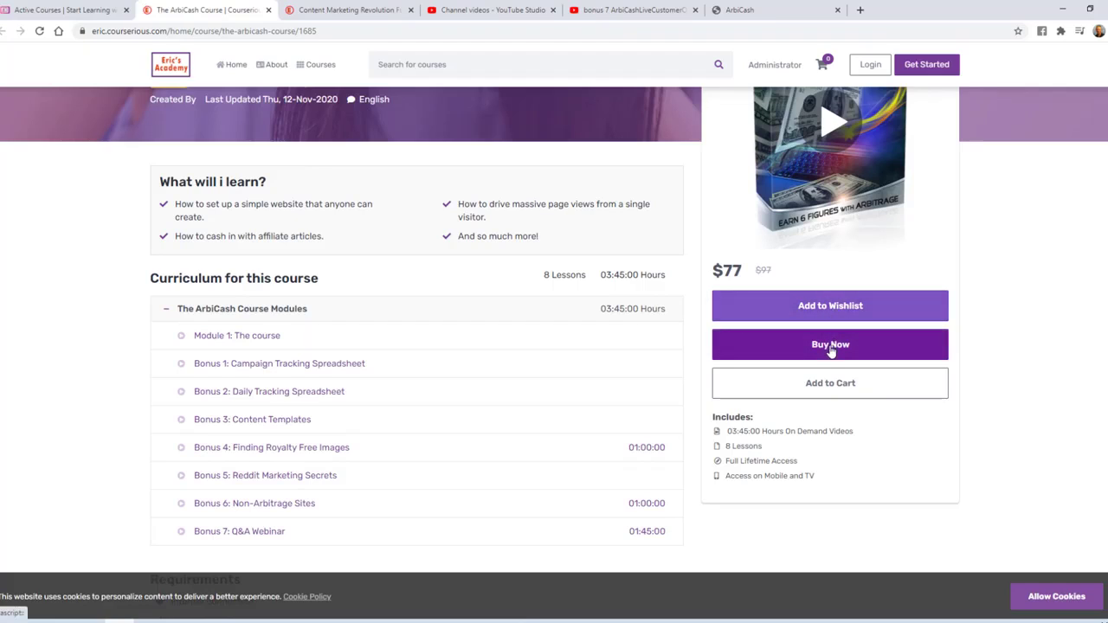
{"action": "scroll", "coordinate": [982, 396], "scroll_direction": "down", "scroll_amount": 1}
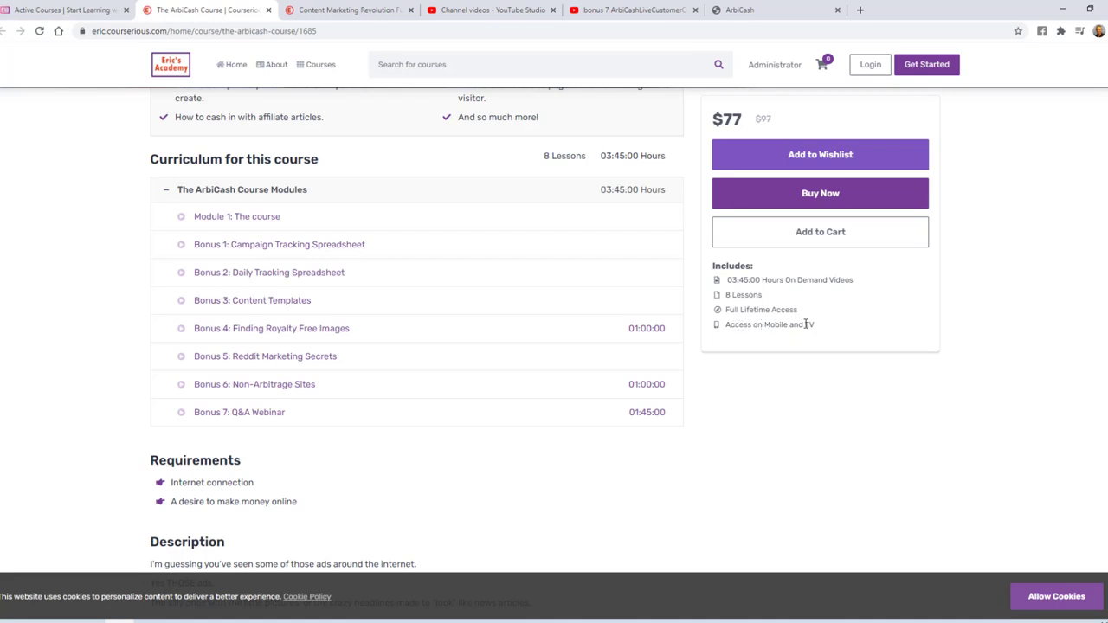
{"action": "scroll", "coordinate": [985, 375], "scroll_direction": "down", "scroll_amount": 5}
{"action": "scroll", "coordinate": [977, 364], "scroll_direction": "up", "scroll_amount": 10}
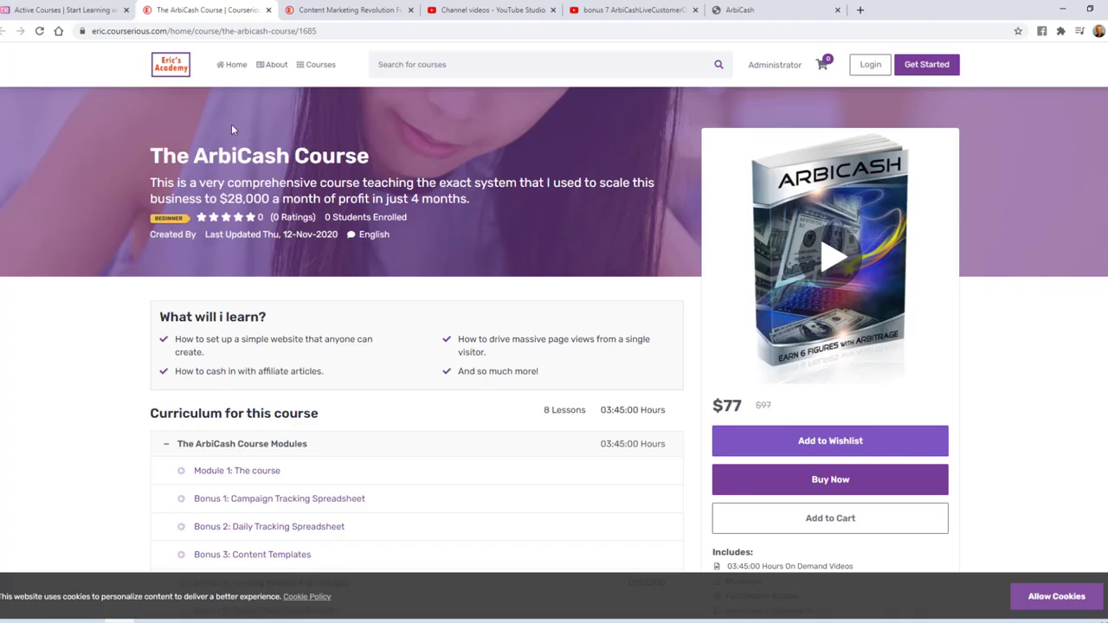
- Edit The ArbiCash Course from the admin course list to mark it as a free course, and update it
{"action": "left_click", "coordinate": [81, 9]}
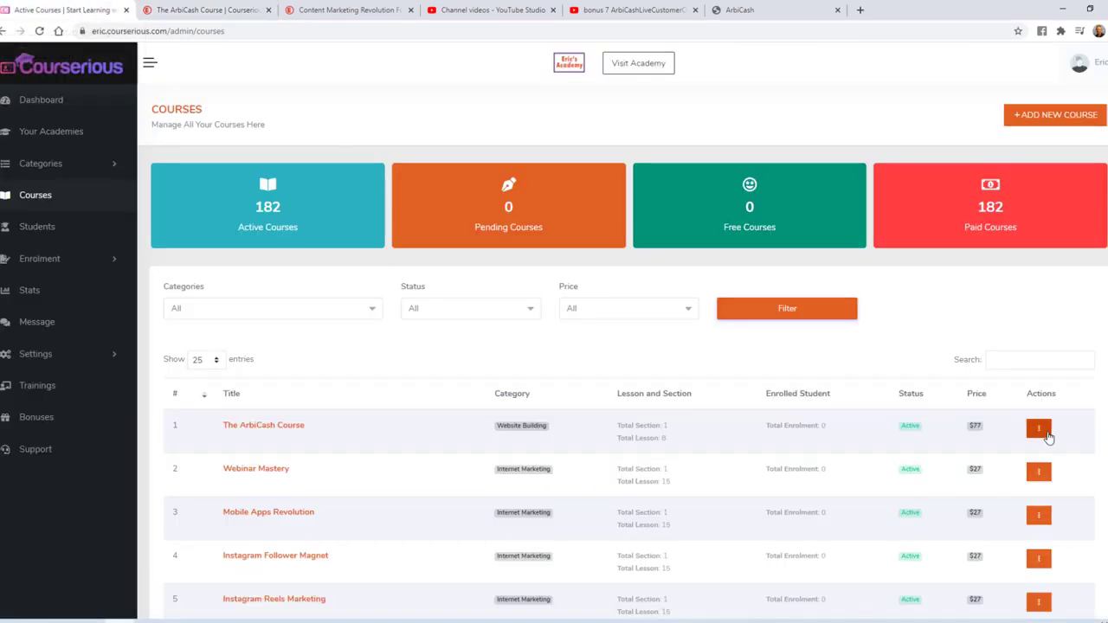
{"action": "left_click", "coordinate": [1039, 429]}
{"action": "left_click", "coordinate": [981, 454]}
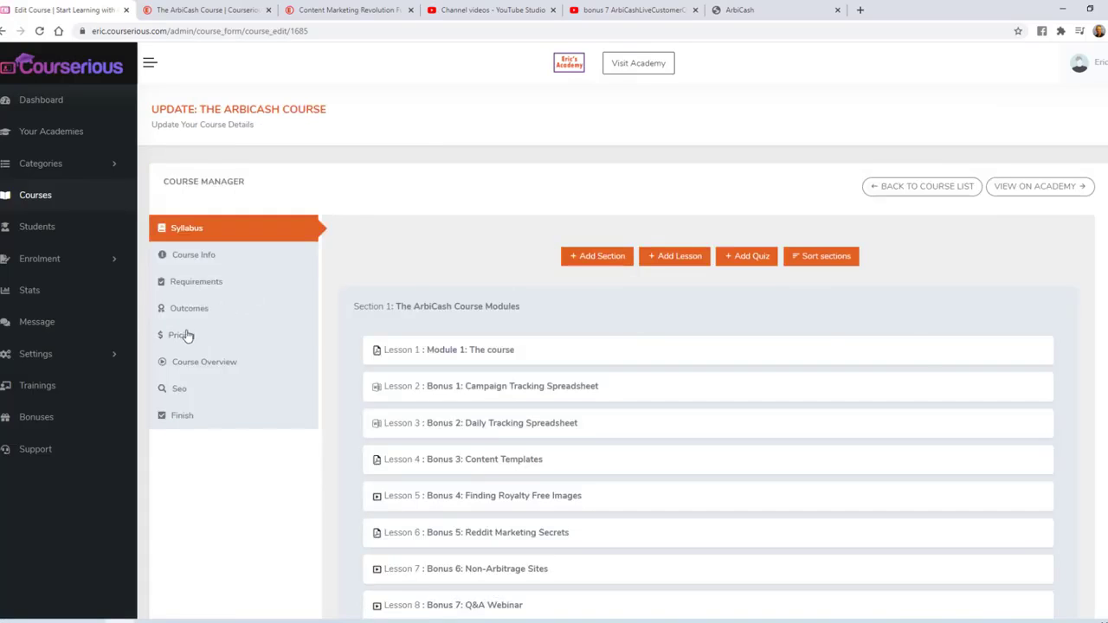
{"action": "left_click", "coordinate": [183, 335]}
{"action": "left_click", "coordinate": [474, 240]}
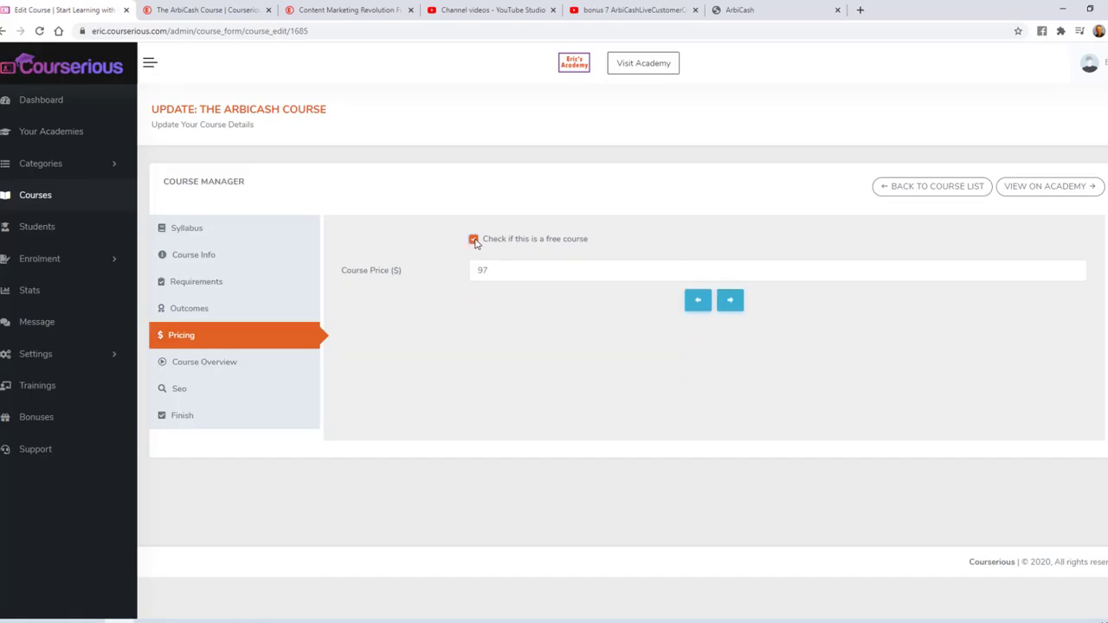
{"action": "left_click", "coordinate": [183, 419]}
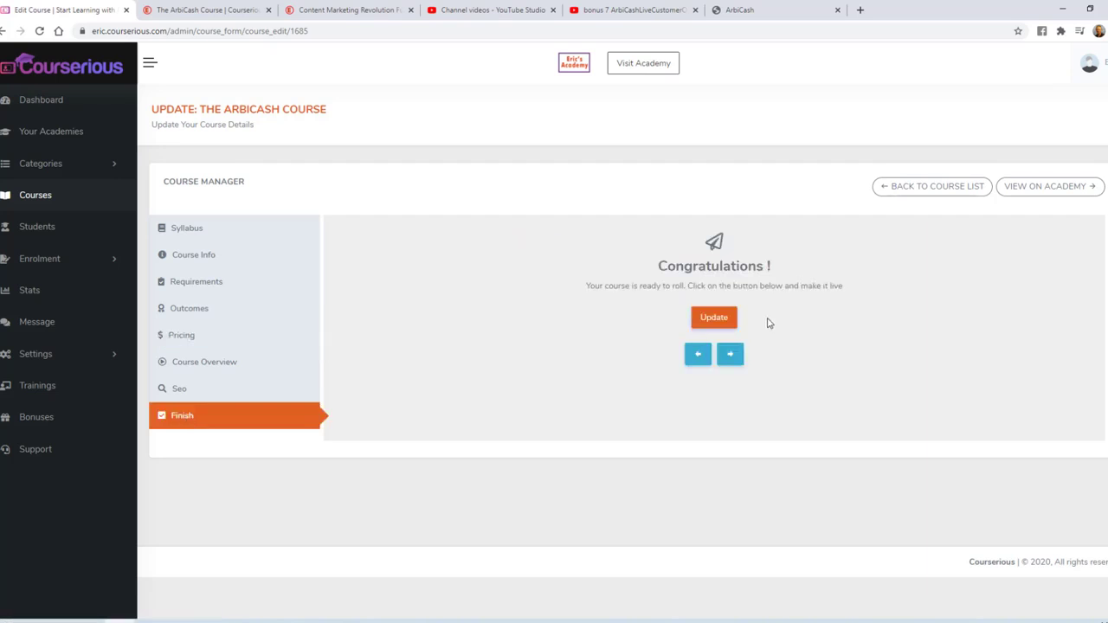
{"action": "left_click", "coordinate": [714, 317]}
- Reload the public page of The ArbiCash Course and check its price and enrollment options
{"action": "left_click", "coordinate": [222, 14]}
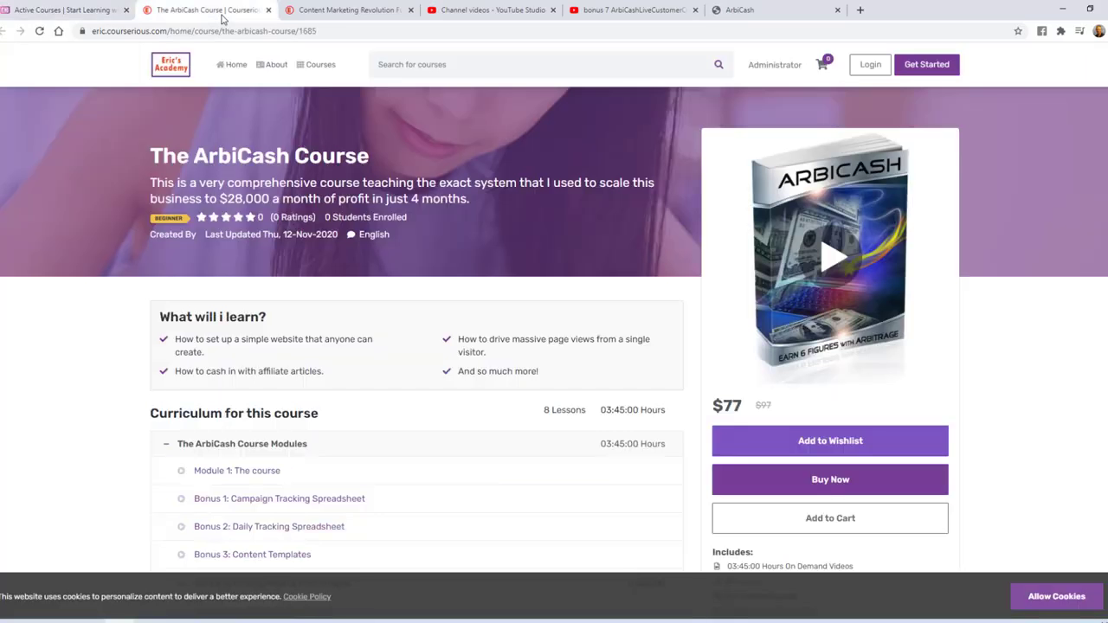
{"action": "left_click", "coordinate": [39, 32]}
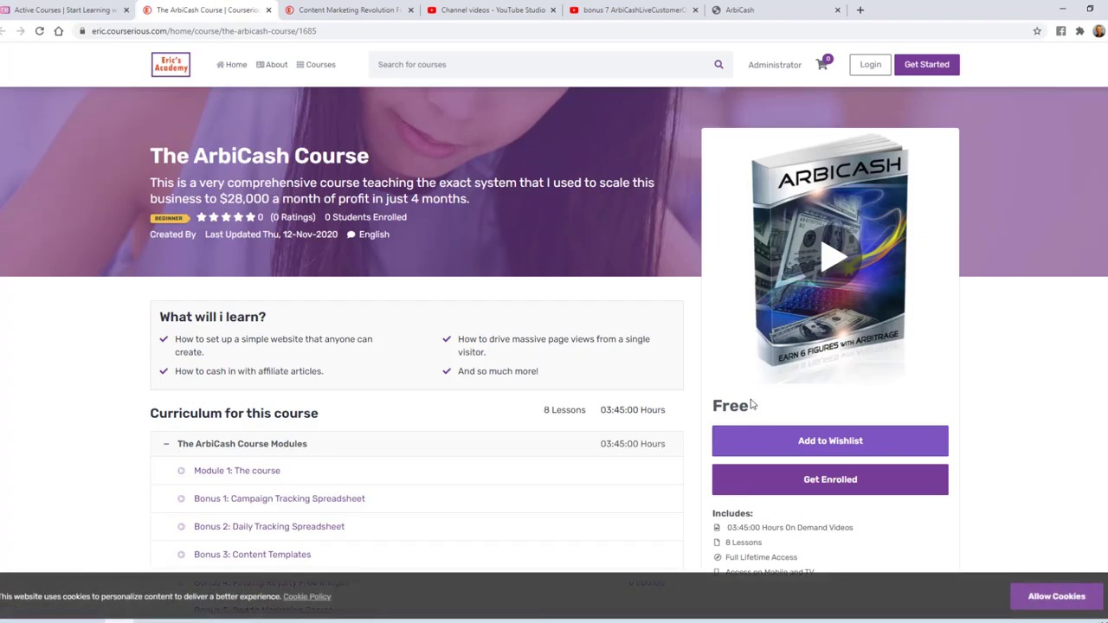
{"action": "scroll", "coordinate": [762, 399], "scroll_direction": "down", "scroll_amount": 1}
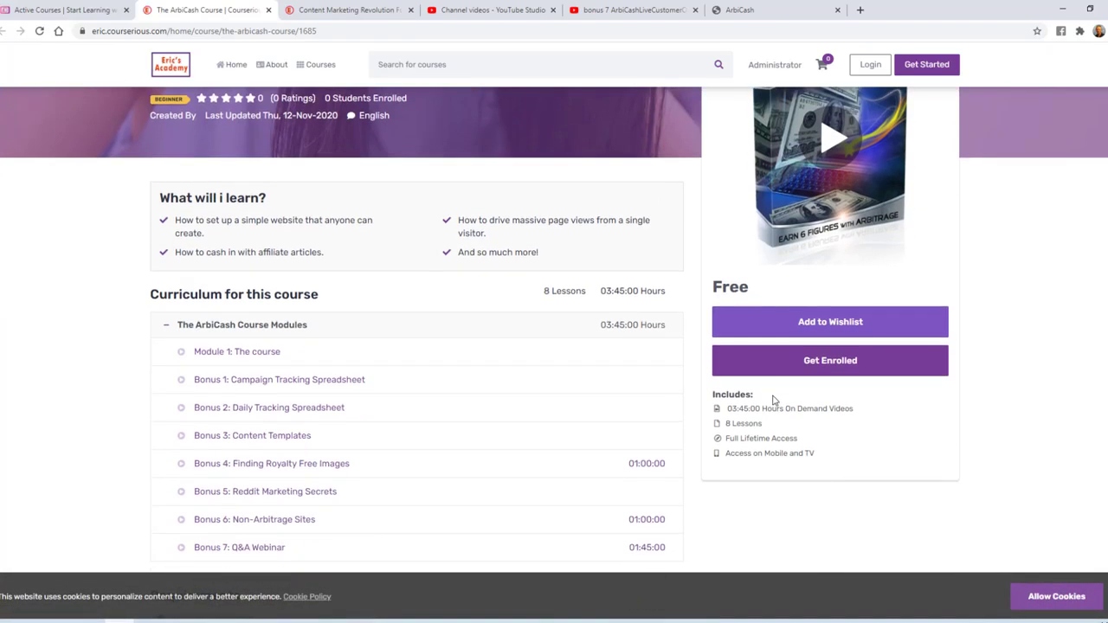
- Sign up for a student account with first name, last name, email and password, and enroll in The ArbiCash Course
{"action": "left_click", "coordinate": [827, 364]}
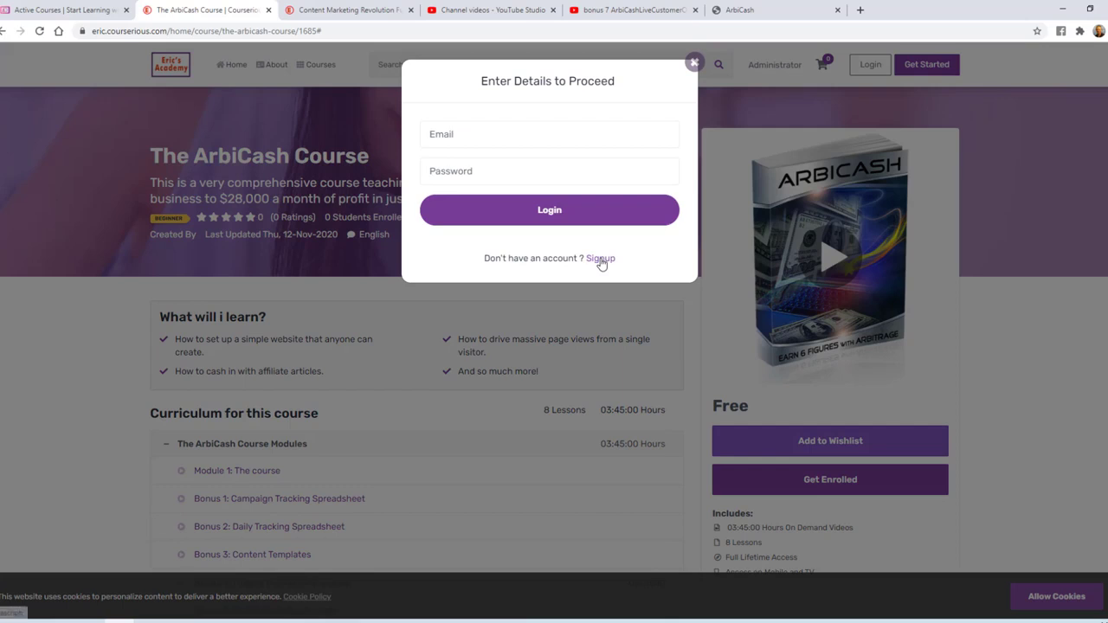
{"action": "left_click", "coordinate": [600, 259]}
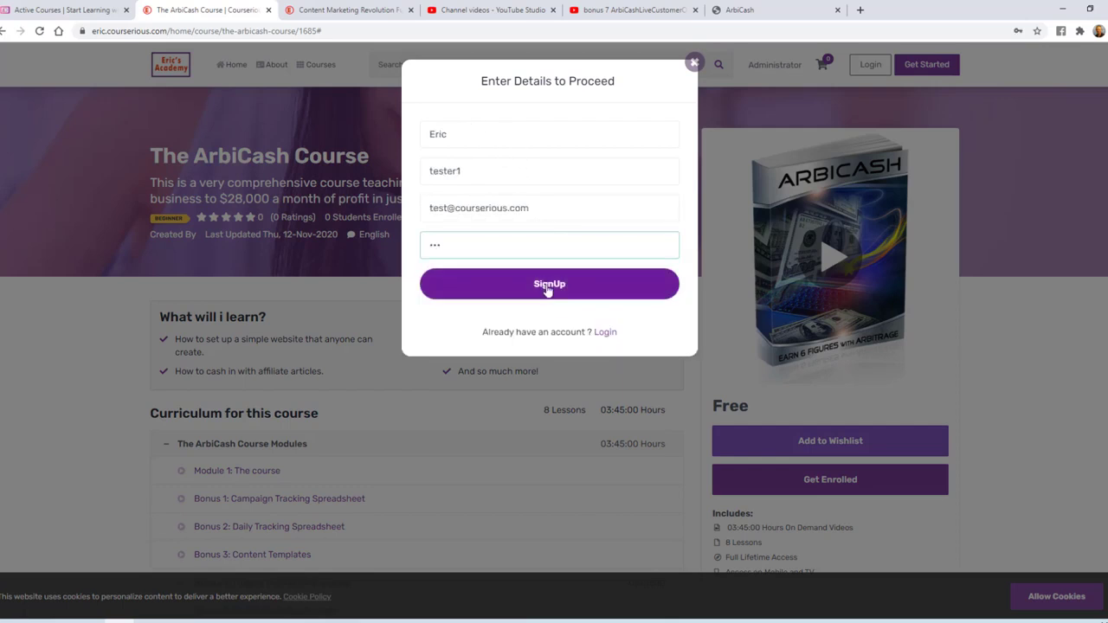
{"action": "left_click", "coordinate": [547, 286]}
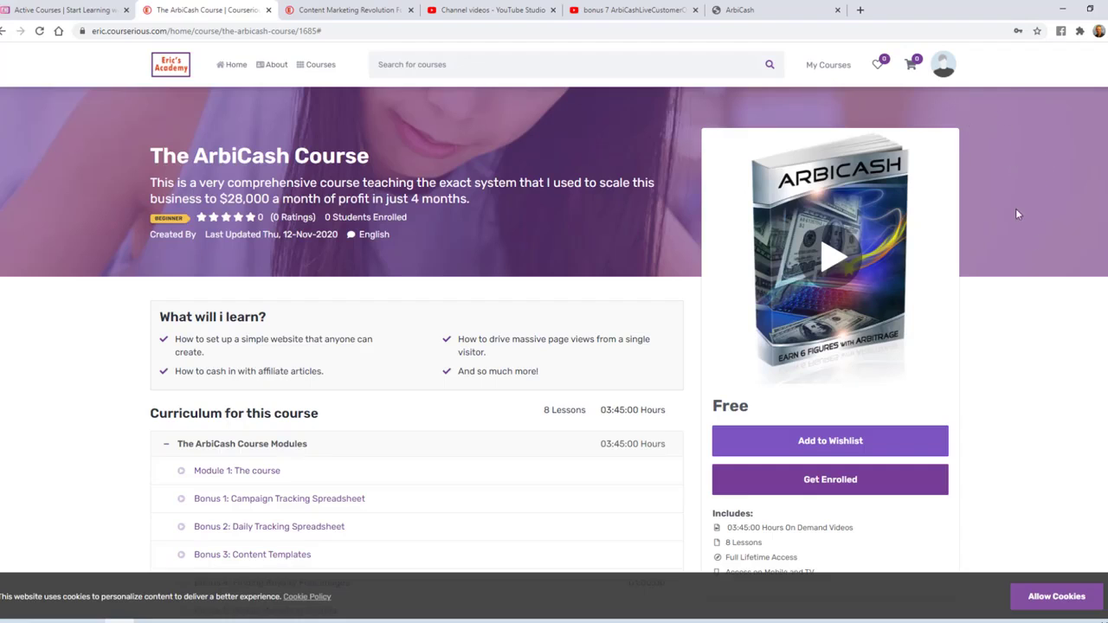
{"action": "left_click", "coordinate": [837, 487]}
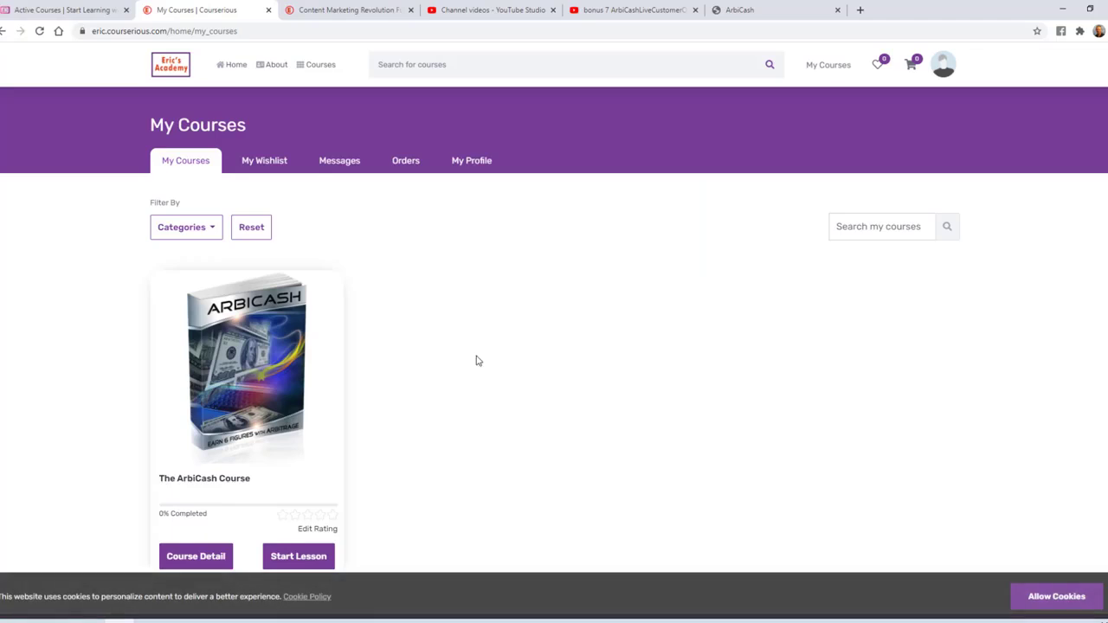
- Publish a rating of 5 Out of 5 for The ArbiCash Course with the review "Great course!"
{"action": "scroll", "coordinate": [470, 359], "scroll_direction": "down", "scroll_amount": 2}
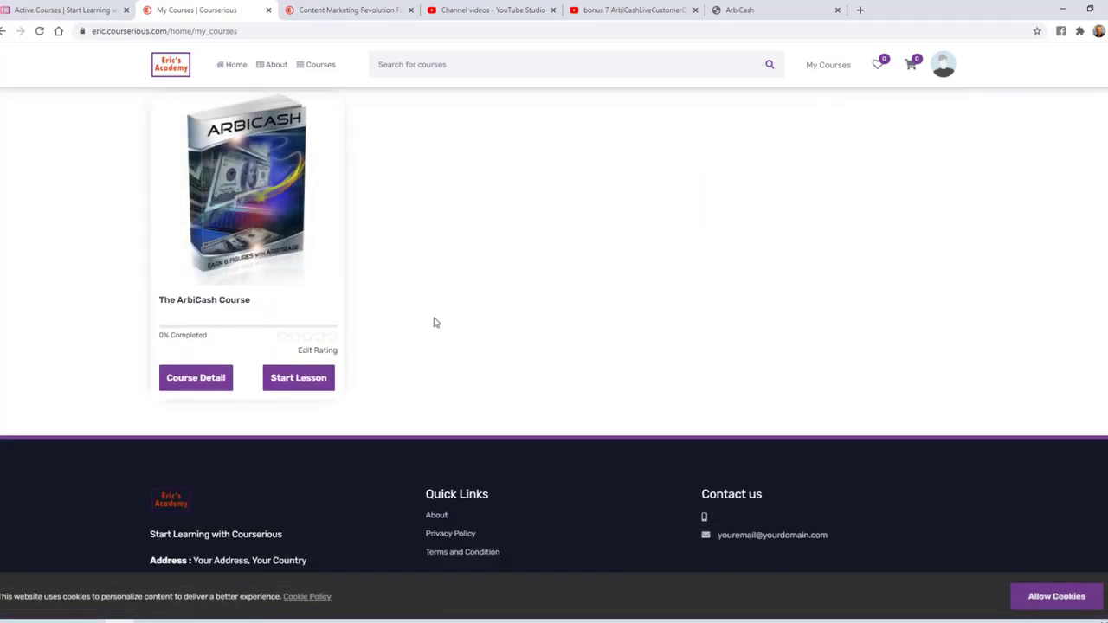
{"action": "scroll", "coordinate": [436, 324], "scroll_direction": "up", "scroll_amount": 1}
{"action": "left_click", "coordinate": [317, 409]}
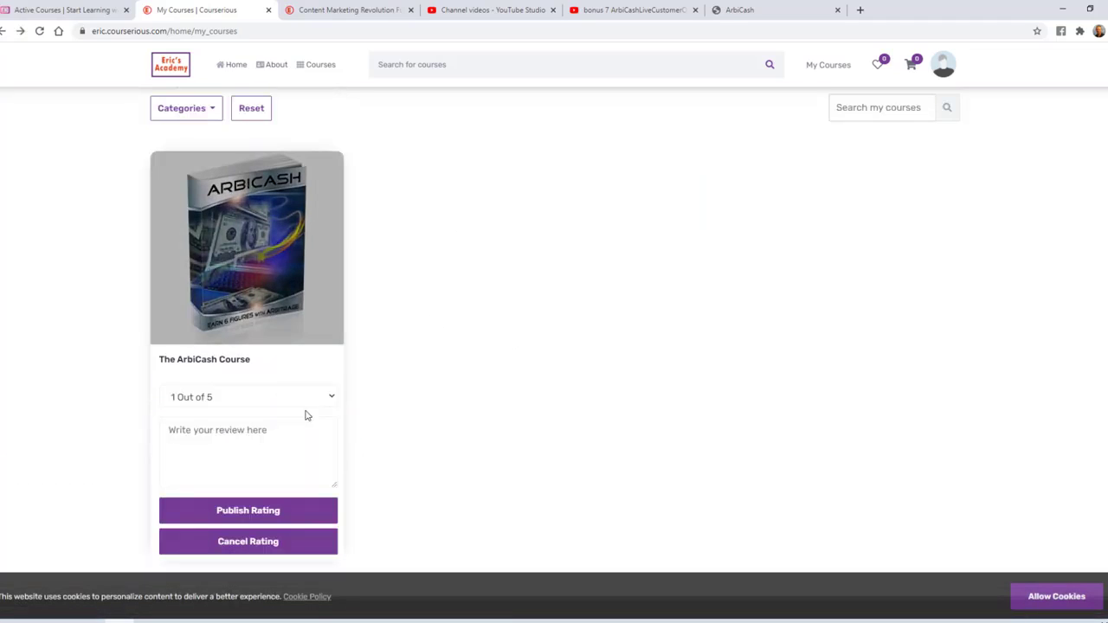
{"action": "left_click", "coordinate": [320, 401]}
{"action": "left_click", "coordinate": [272, 459]}
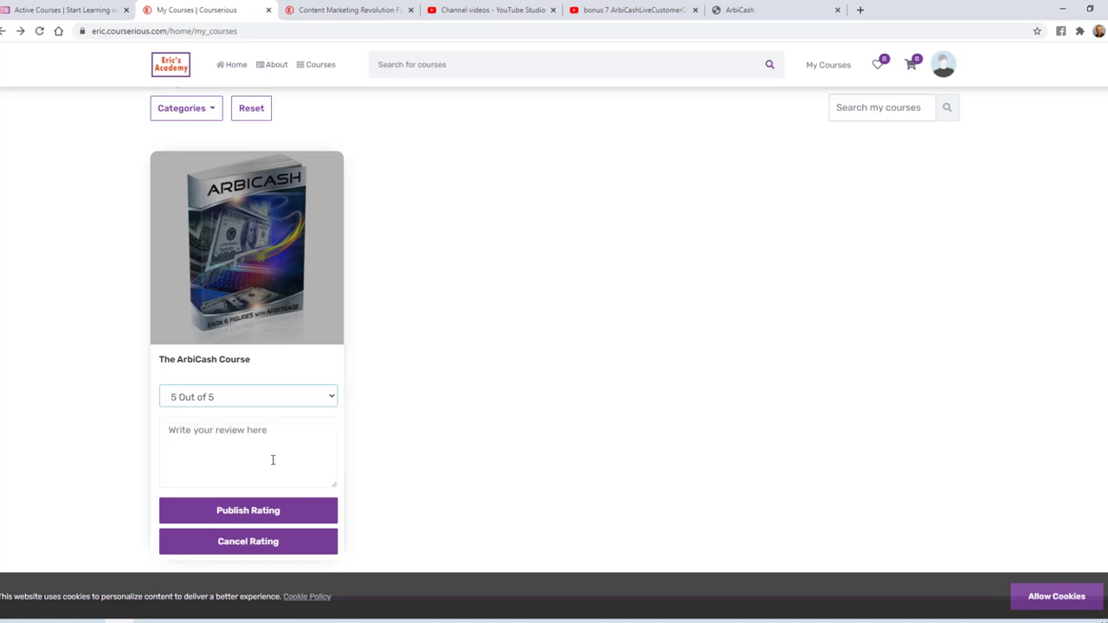
{"action": "left_click", "coordinate": [267, 438]}
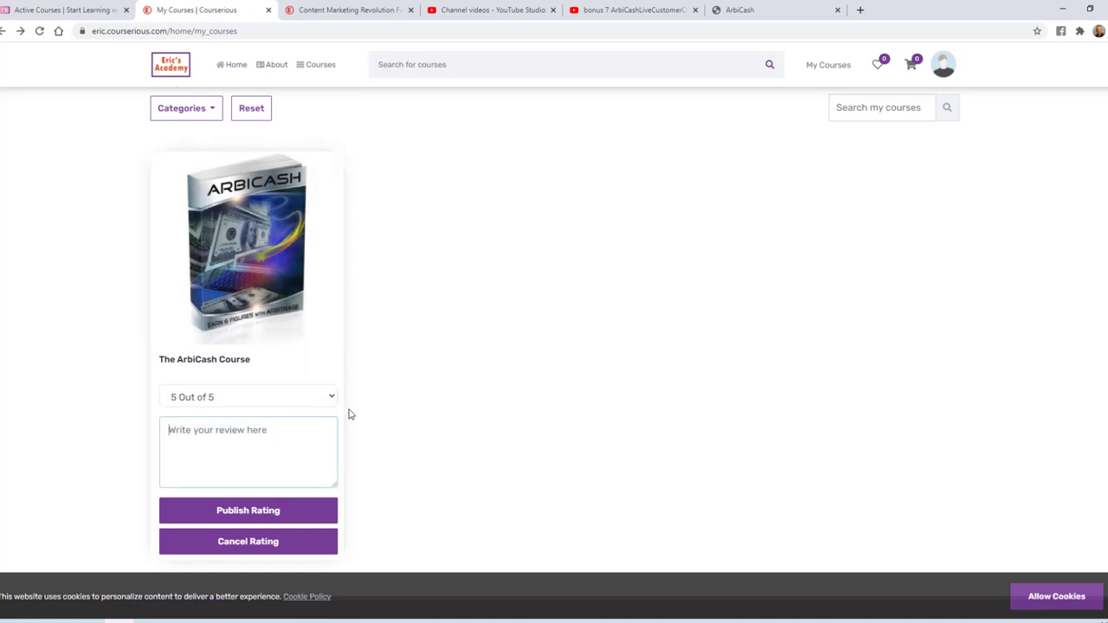
{"action": "type", "text": "Great course!"}
{"action": "left_click", "coordinate": [270, 512]}
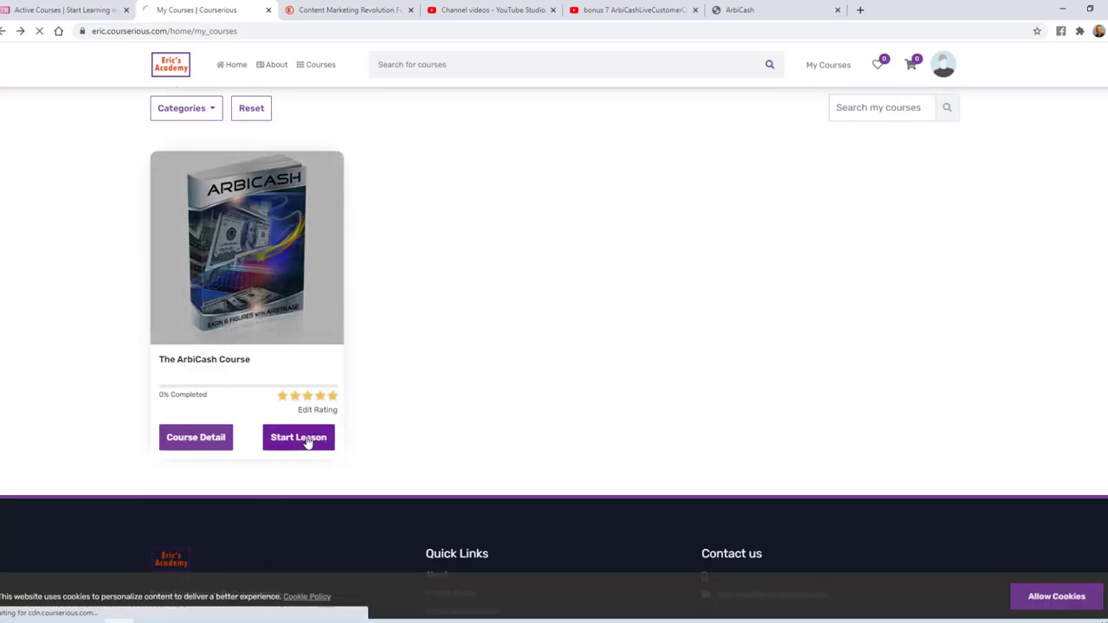
- Start the course lessons, view Bonus 1 and the Bonus 4 video, and return to the student's courses
{"action": "left_click", "coordinate": [308, 438]}
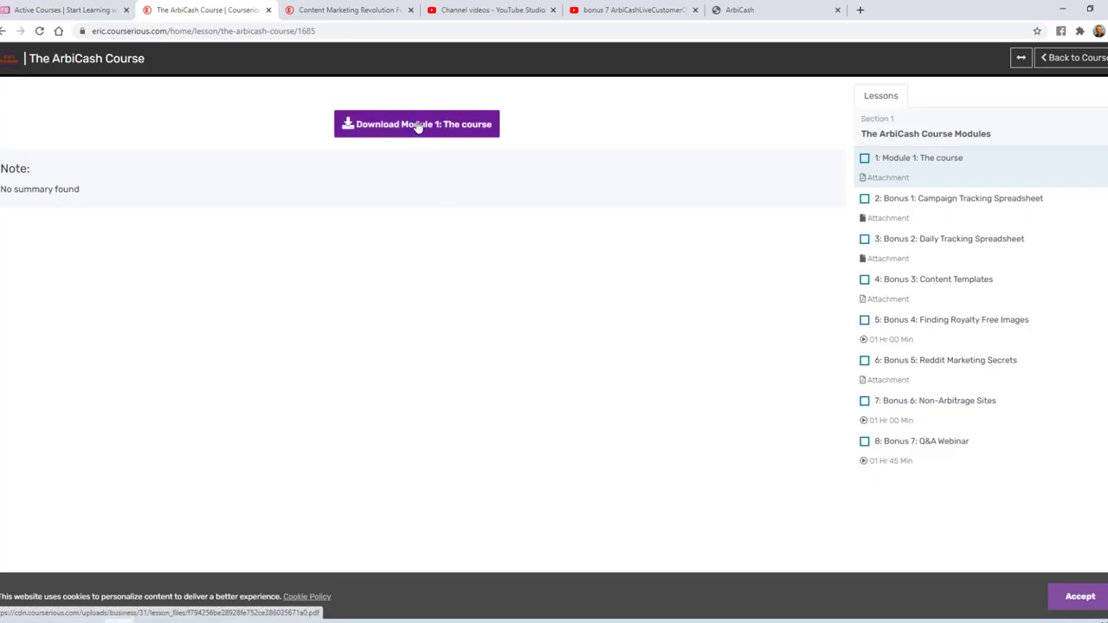
{"action": "left_click", "coordinate": [928, 205]}
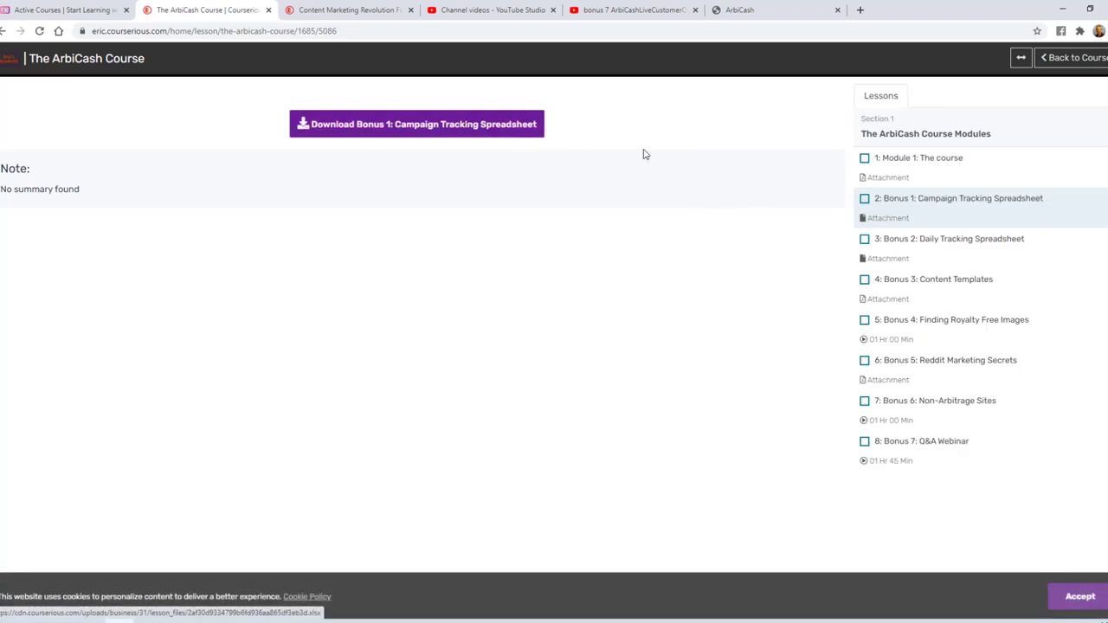
{"action": "left_click", "coordinate": [921, 322]}
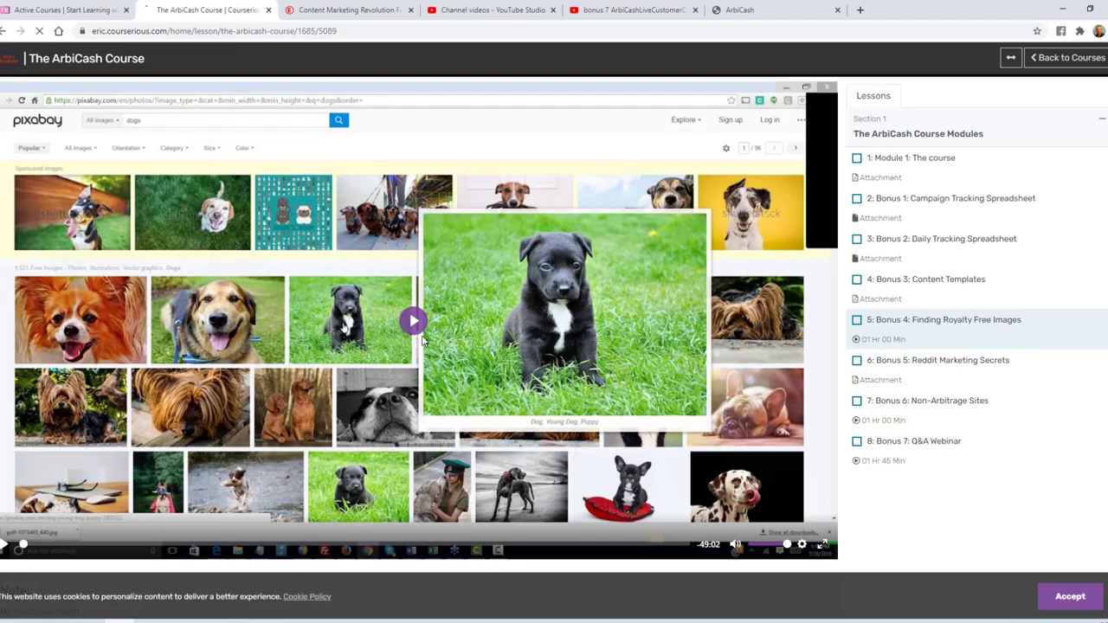
{"action": "left_click", "coordinate": [413, 323]}
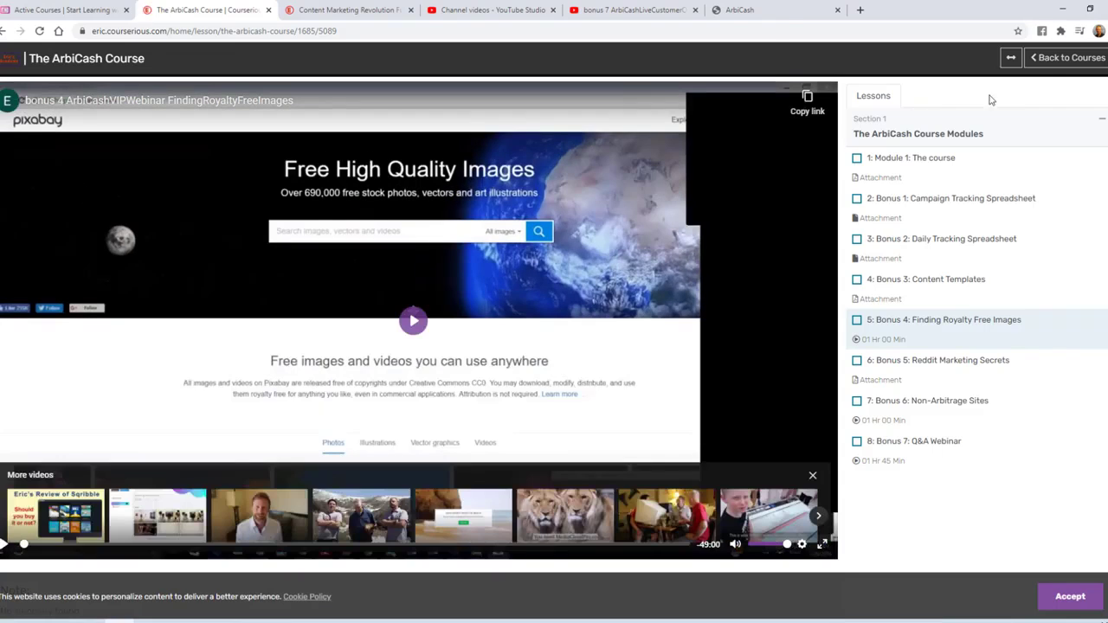
{"action": "left_click", "coordinate": [1046, 62]}
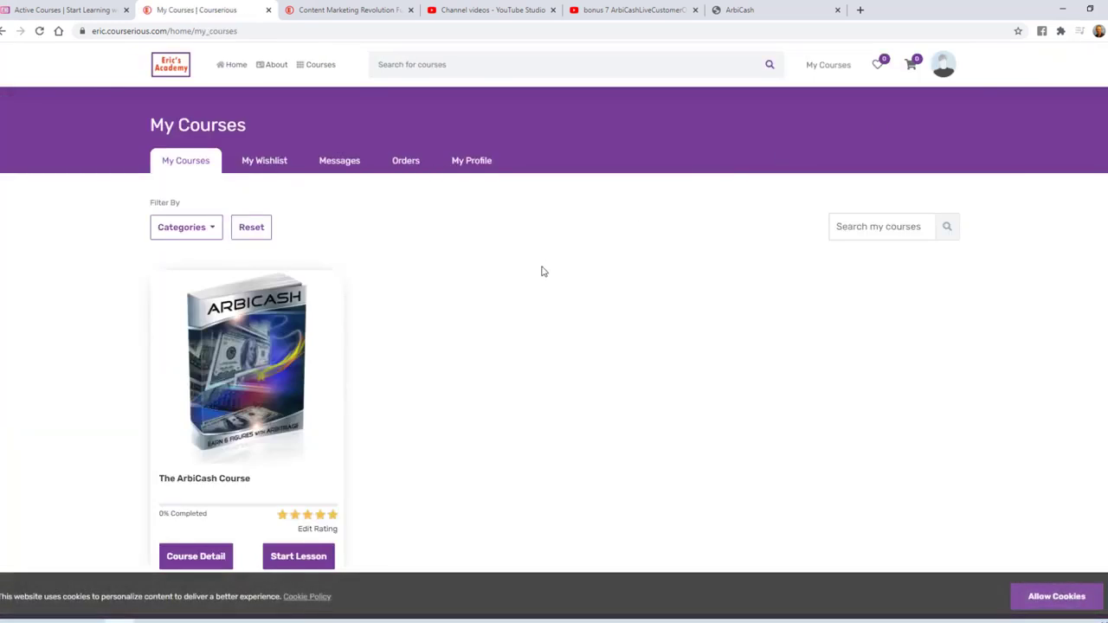
- Look over the student's My Courses page and highlight the academy's domain in the page address
{"action": "scroll", "coordinate": [542, 270], "scroll_direction": "down", "scroll_amount": 2}
{"action": "scroll", "coordinate": [454, 237], "scroll_direction": "up", "scroll_amount": 2}
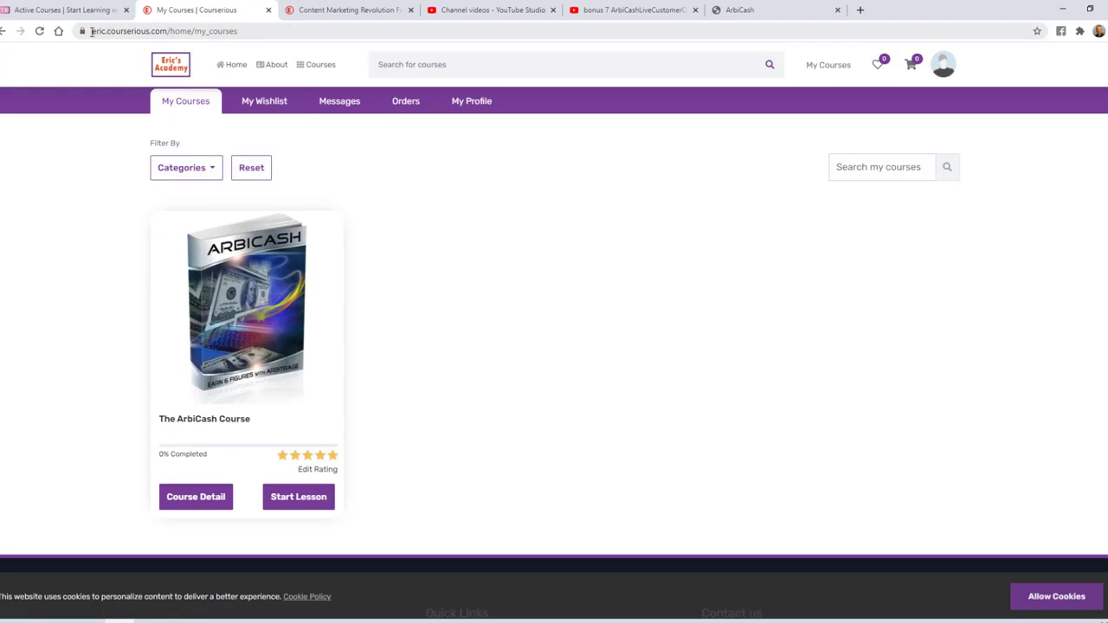
{"action": "left_click_drag", "start_coordinate": [93, 32], "coordinate": [162, 32]}
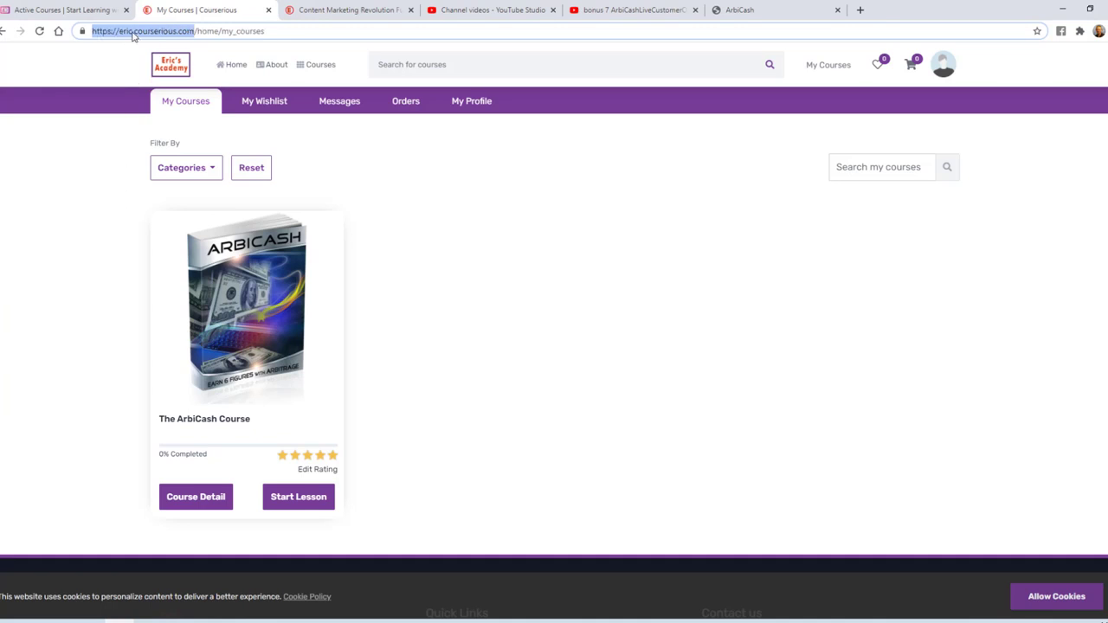
{"action": "left_click", "coordinate": [132, 33]}
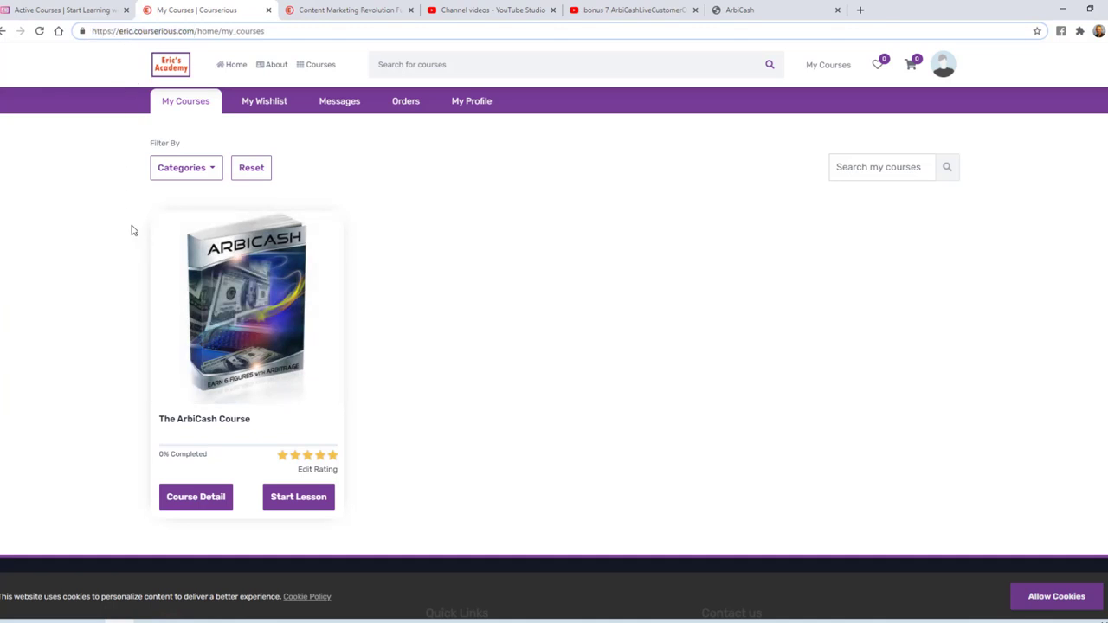
- Return to the academy's admin area, view the enrolled students list, and open the Academy Settings
{"action": "left_click", "coordinate": [61, 11]}
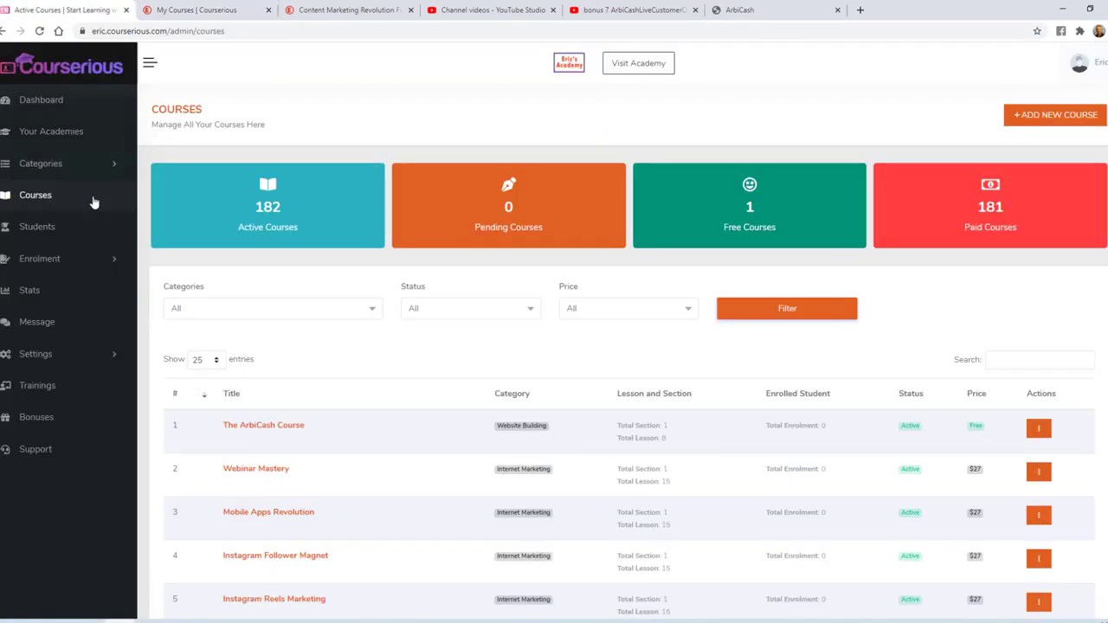
{"action": "left_click", "coordinate": [38, 228]}
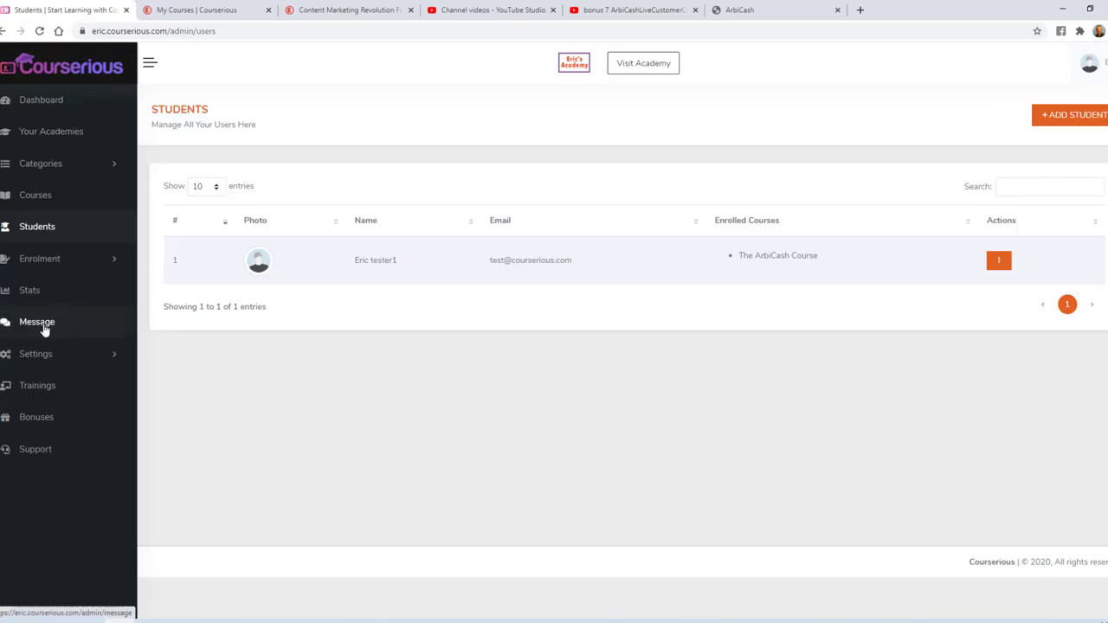
{"action": "left_click", "coordinate": [44, 355]}
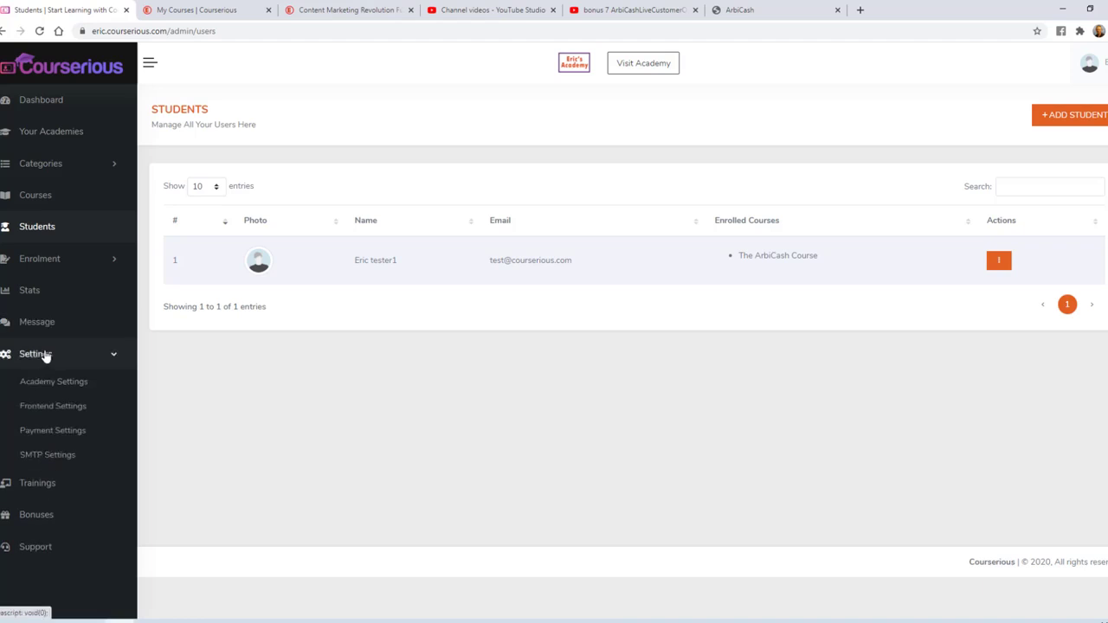
{"action": "left_click", "coordinate": [48, 387]}
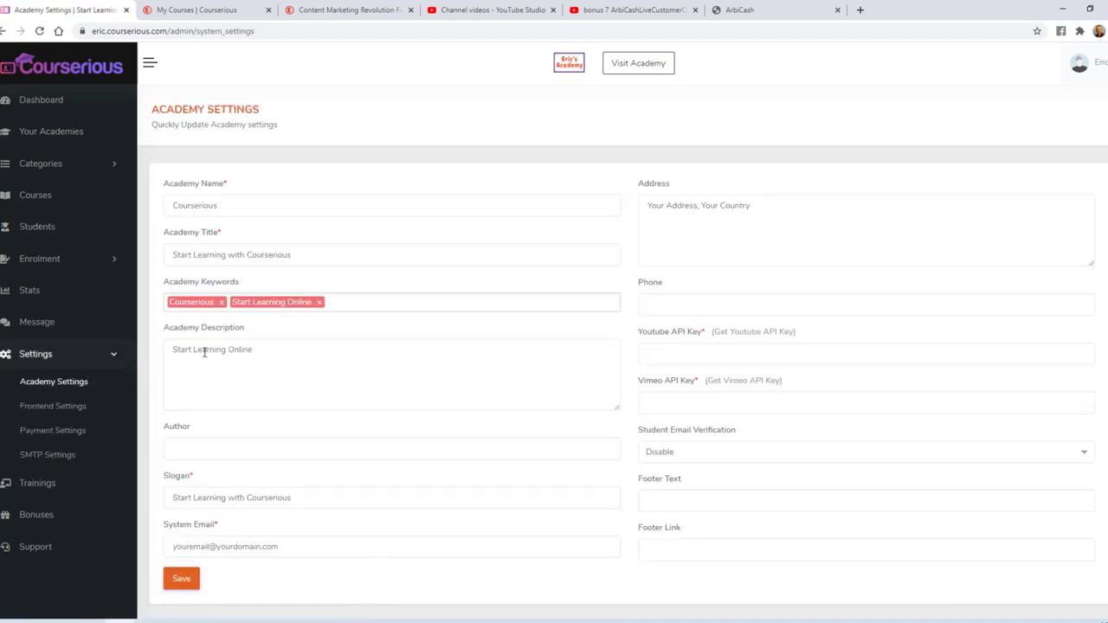
- Set the academy name to "Eric's Academy" and the academy title to "Start Learning with Eric's Academy"
{"action": "scroll", "coordinate": [204, 351], "scroll_direction": "down", "scroll_amount": 1}
{"action": "double_click", "coordinate": [210, 168]}
{"action": "key", "text": "BackSpace"}
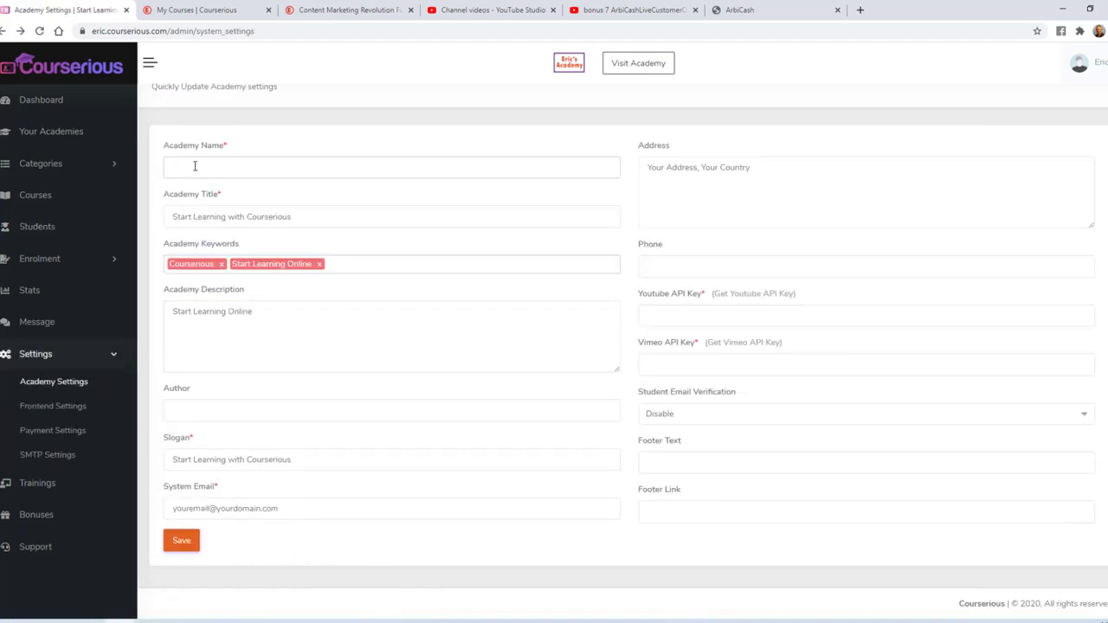
{"action": "type", "text": "Eric's Academy"}
{"action": "double_click", "coordinate": [255, 216]}
{"action": "type", "text": "Eric's Academy"}
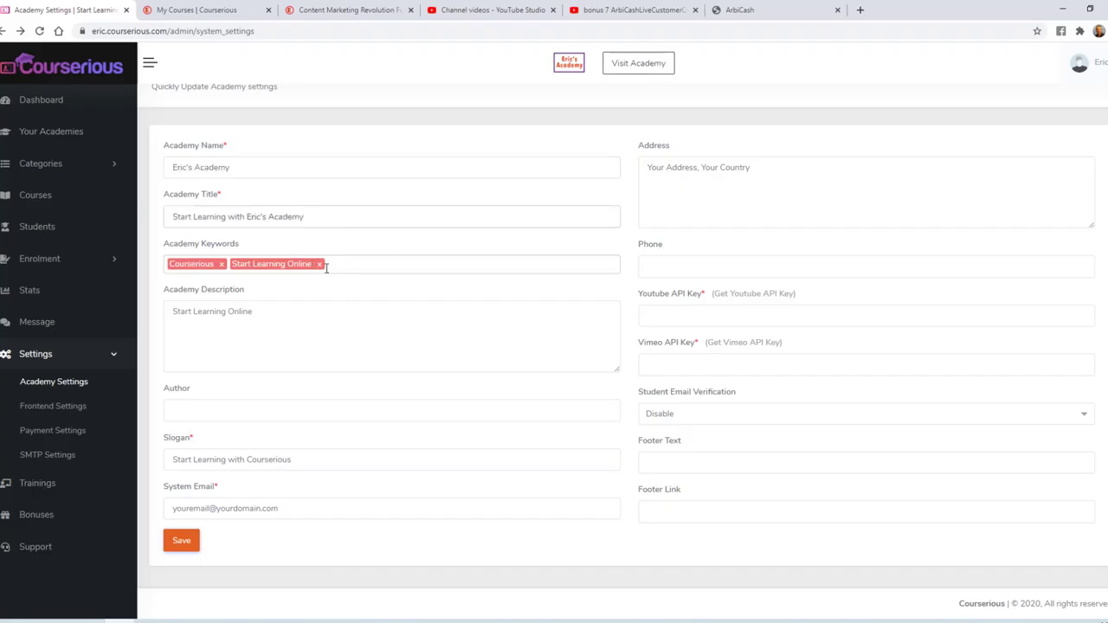
- Fill in the author's name and change the slogan to "Start Learning with Eric's Academy"
{"action": "left_click", "coordinate": [233, 409]}
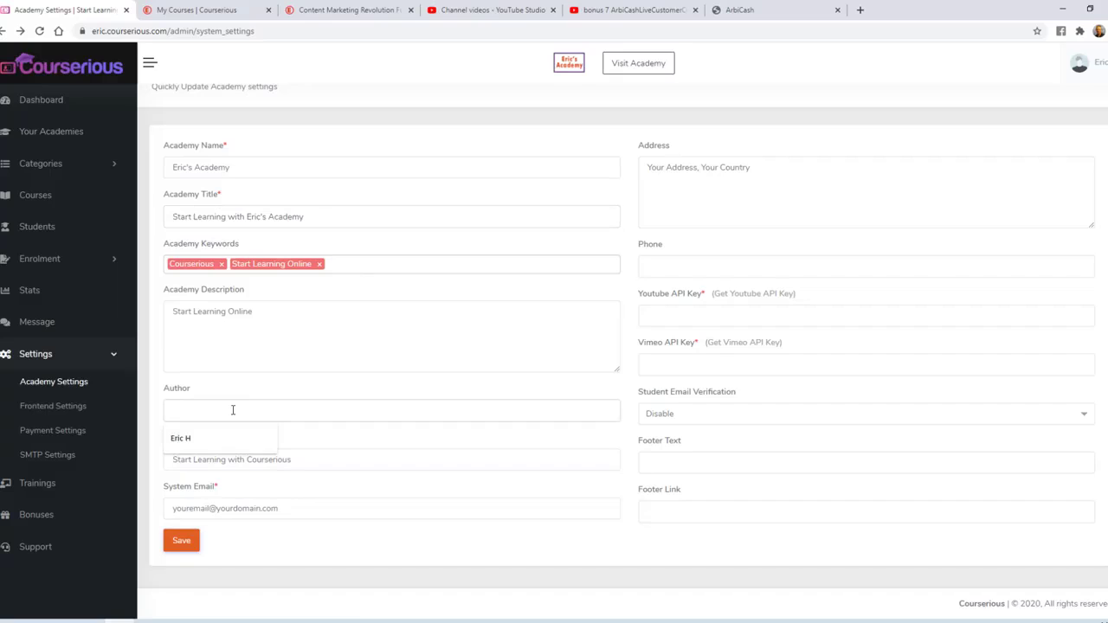
{"action": "left_click", "coordinate": [223, 438]}
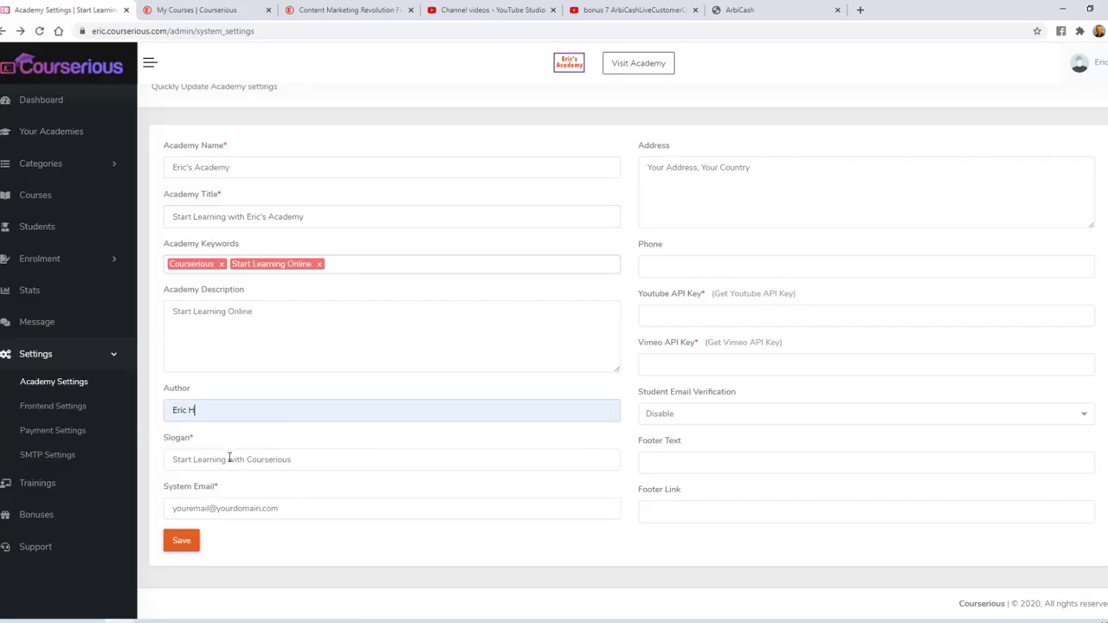
{"action": "double_click", "coordinate": [324, 458]}
{"action": "type", "text": "Eric's Academy"}
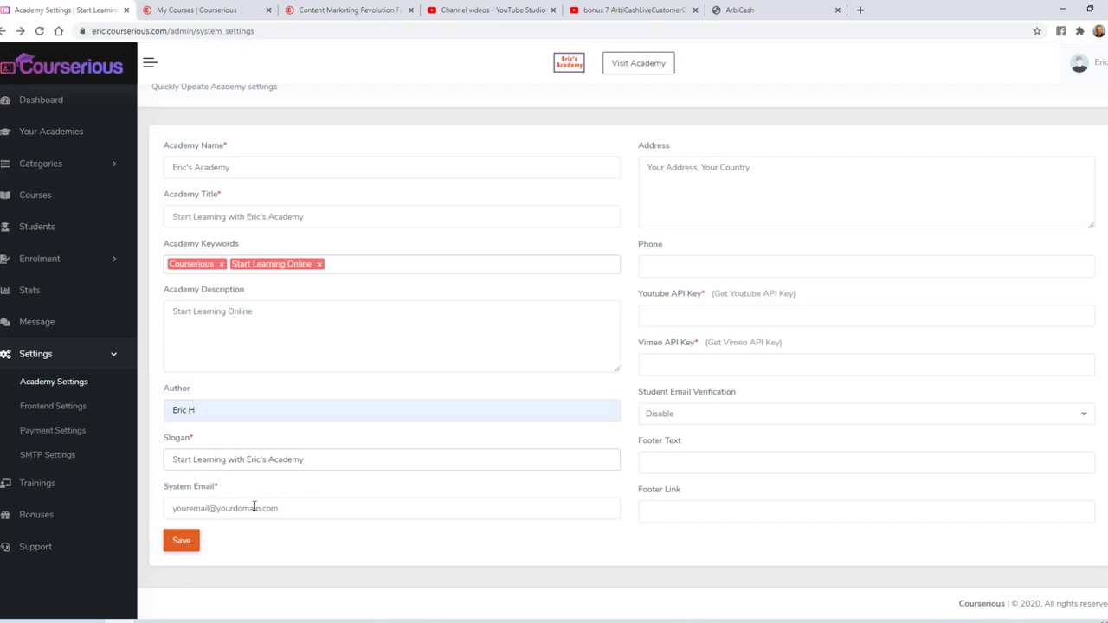
- Enter placeholder values for the required Youtube API Key and Vimeo API Key
{"action": "scroll", "coordinate": [468, 448], "scroll_direction": "up", "scroll_amount": 1}
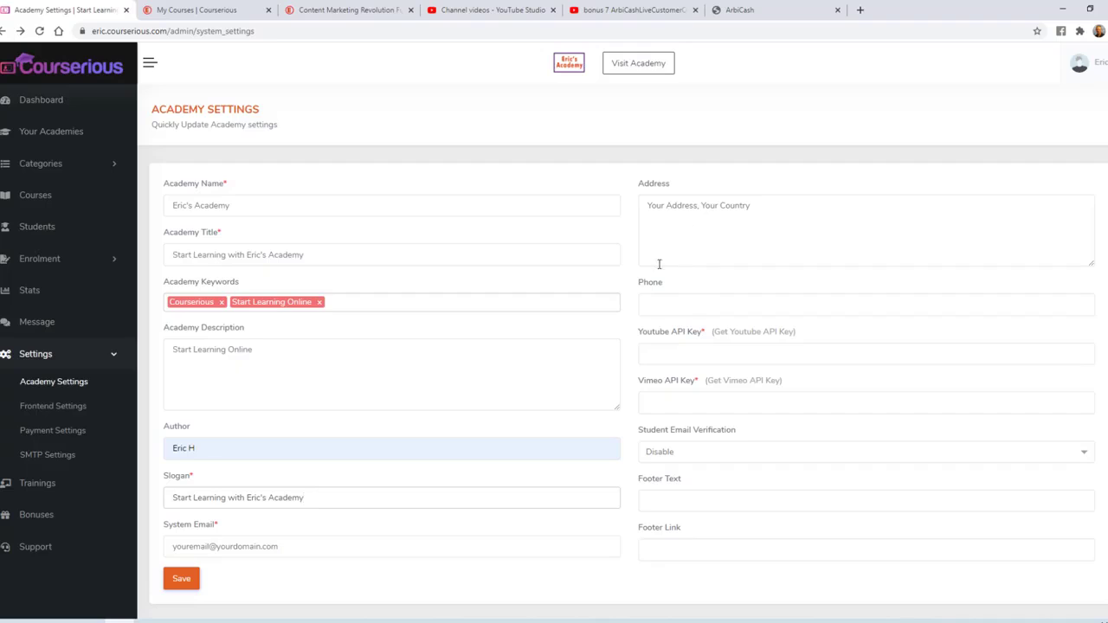
{"action": "left_click", "coordinate": [673, 352]}
{"action": "left_click", "coordinate": [680, 377]}
{"action": "left_click", "coordinate": [676, 402]}
{"action": "type", "text": "z"}
{"action": "scroll", "coordinate": [736, 416], "scroll_direction": "down", "scroll_amount": 1}
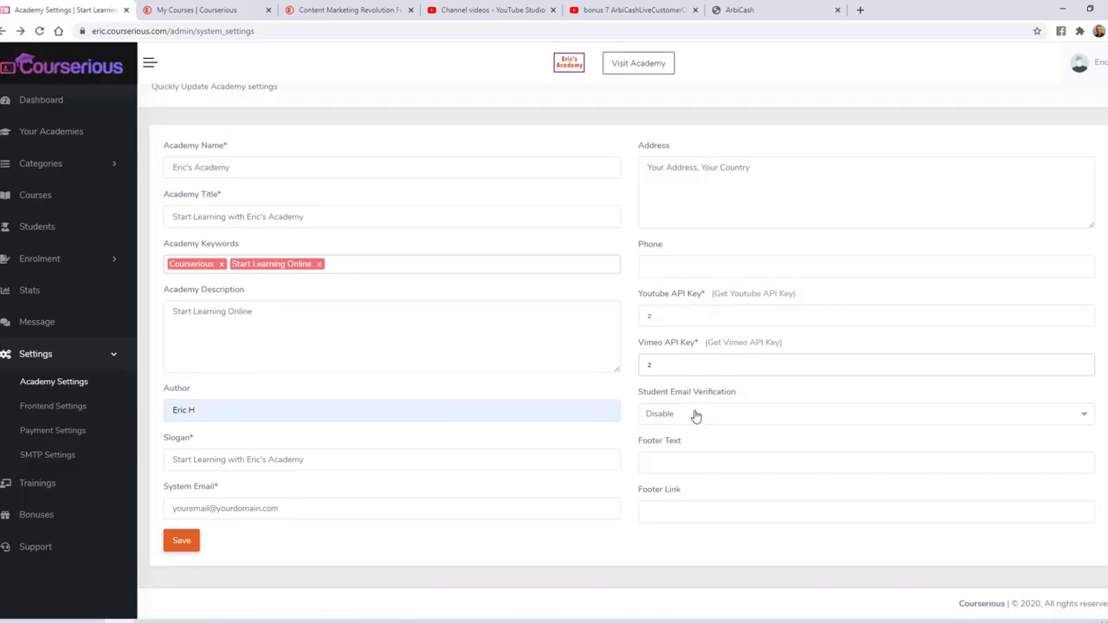
{"action": "left_click", "coordinate": [632, 460]}
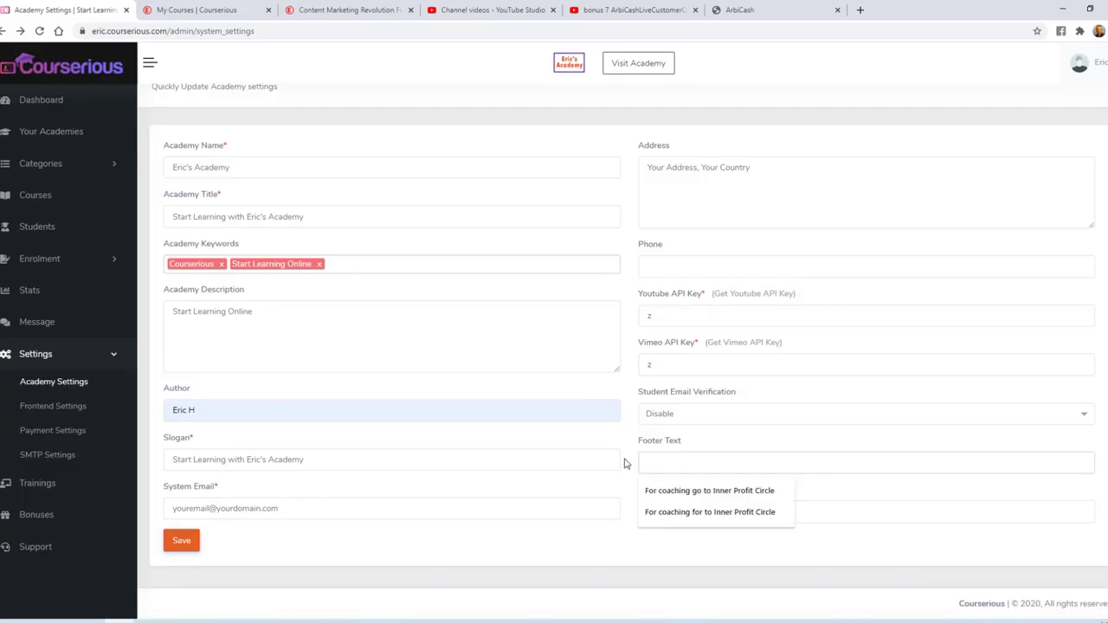
{"action": "left_click", "coordinate": [669, 461]}
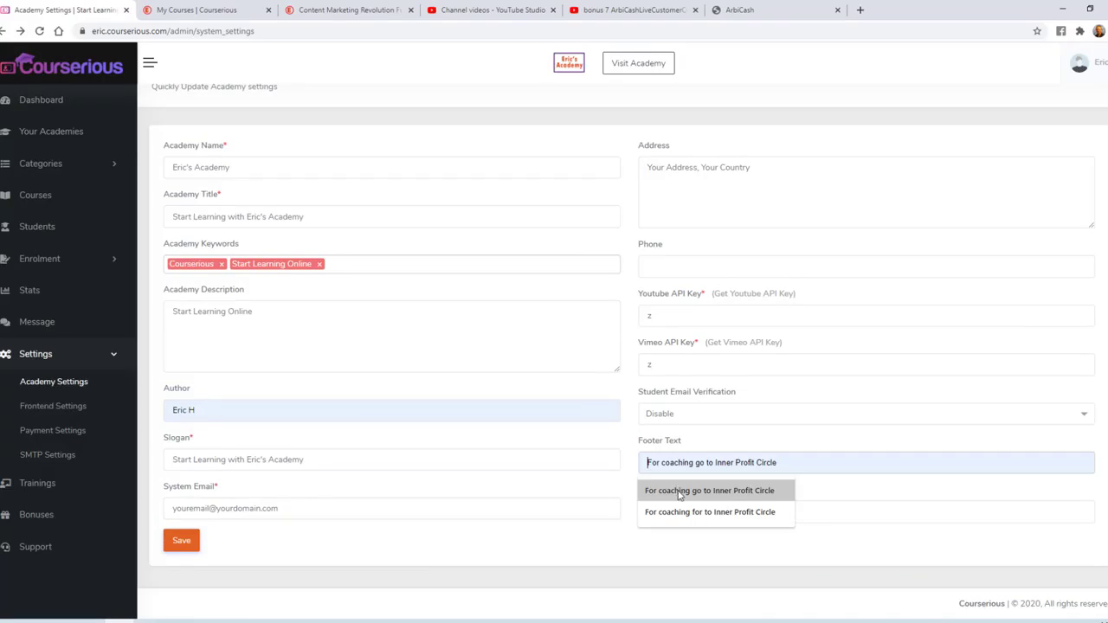
{"action": "left_click", "coordinate": [678, 491]}
{"action": "left_click", "coordinate": [682, 511]}
{"action": "left_click", "coordinate": [686, 538]}
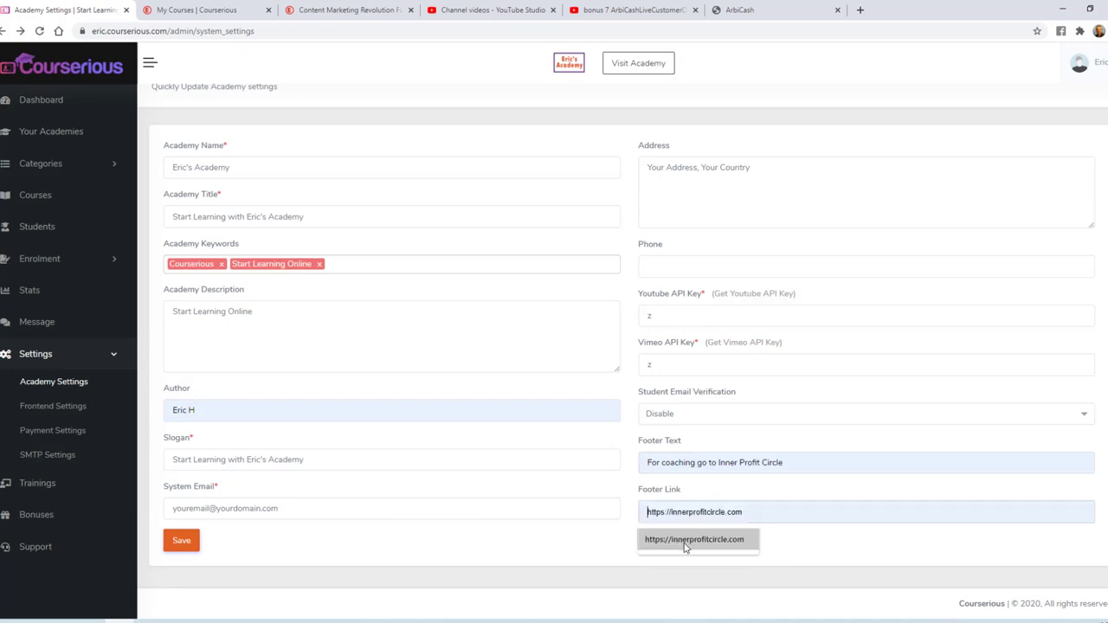
{"action": "left_click", "coordinate": [189, 541]}
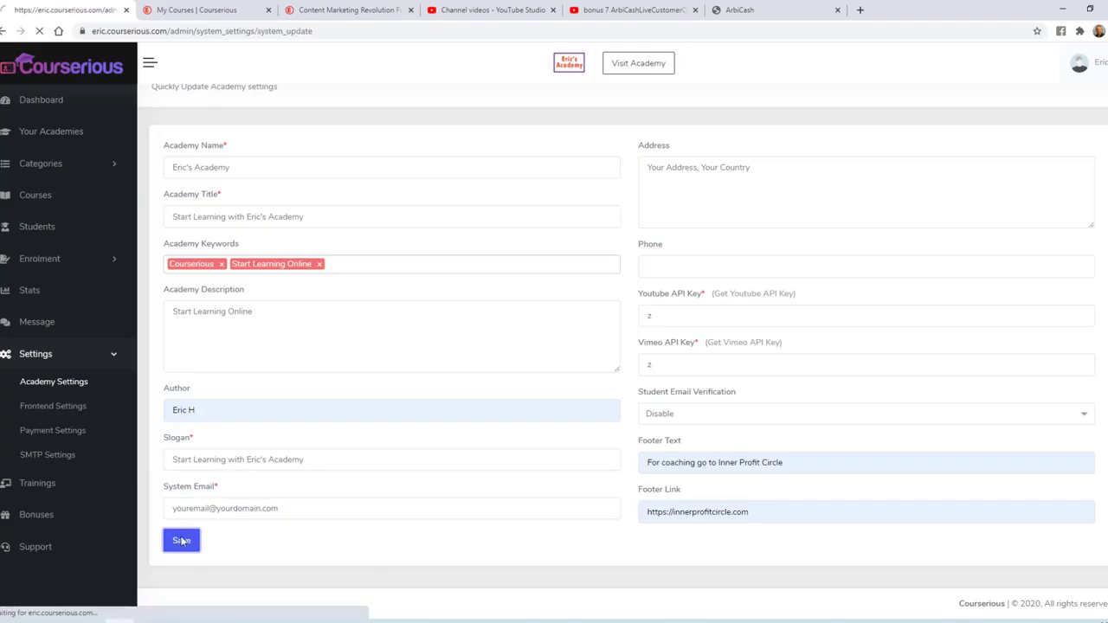
- Open the public academy site in a new tab and look through the home page's top and recently added courses
{"action": "right_click", "coordinate": [641, 66]}
{"action": "left_click", "coordinate": [652, 73]}
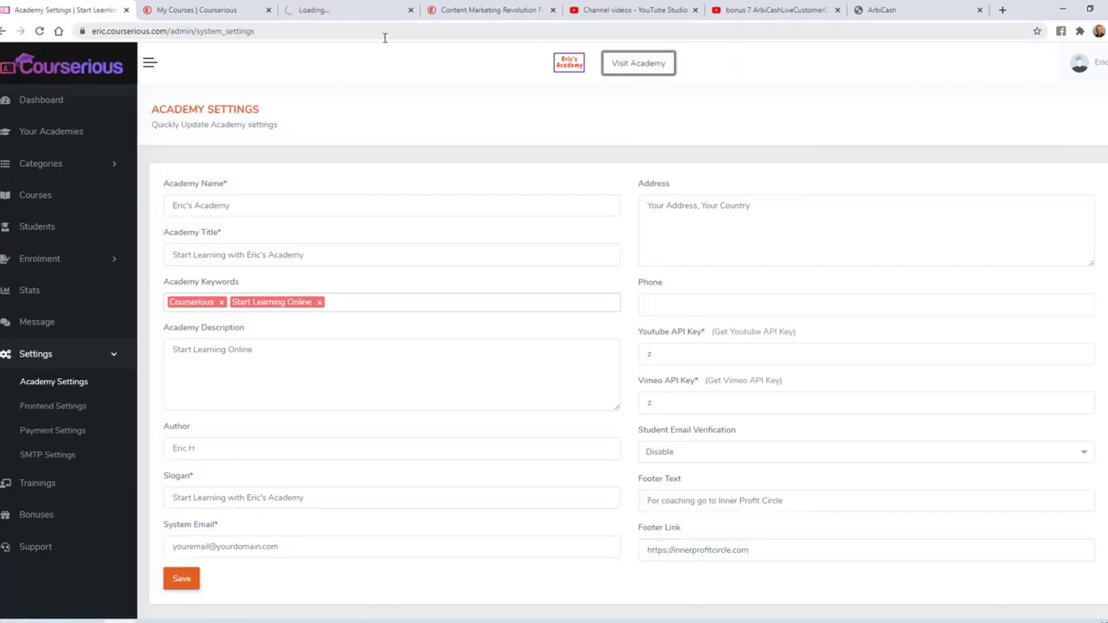
{"action": "left_click", "coordinate": [335, 10]}
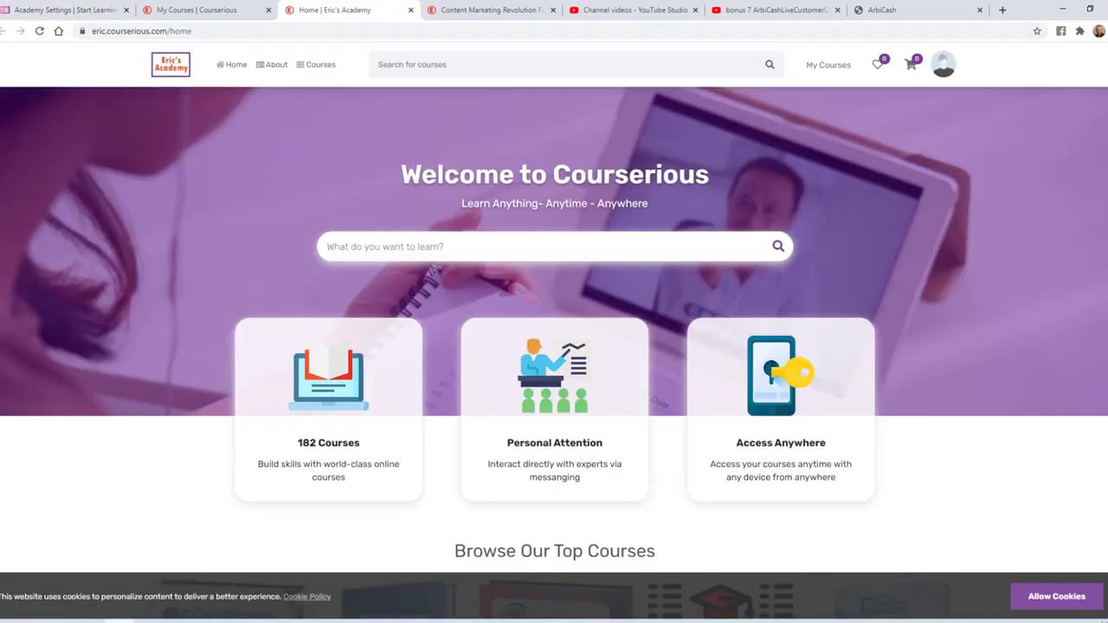
{"action": "scroll", "coordinate": [554, 346], "scroll_direction": "down", "scroll_amount": 3}
{"action": "scroll", "coordinate": [554, 346], "scroll_direction": "down", "scroll_amount": 4}
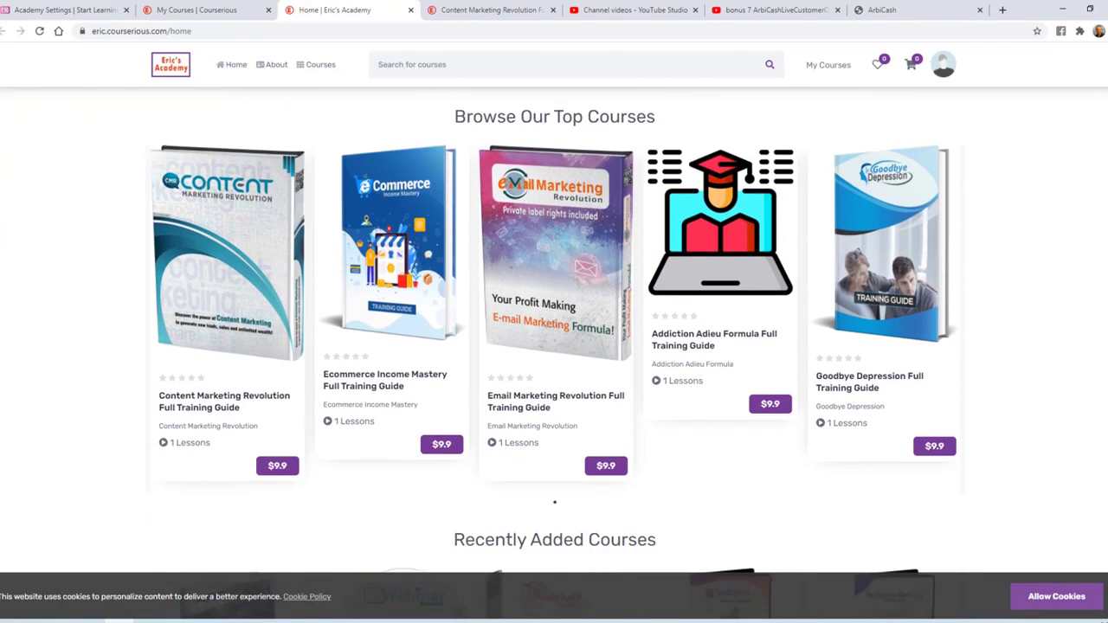
{"action": "scroll", "coordinate": [554, 346], "scroll_direction": "down", "scroll_amount": 3}
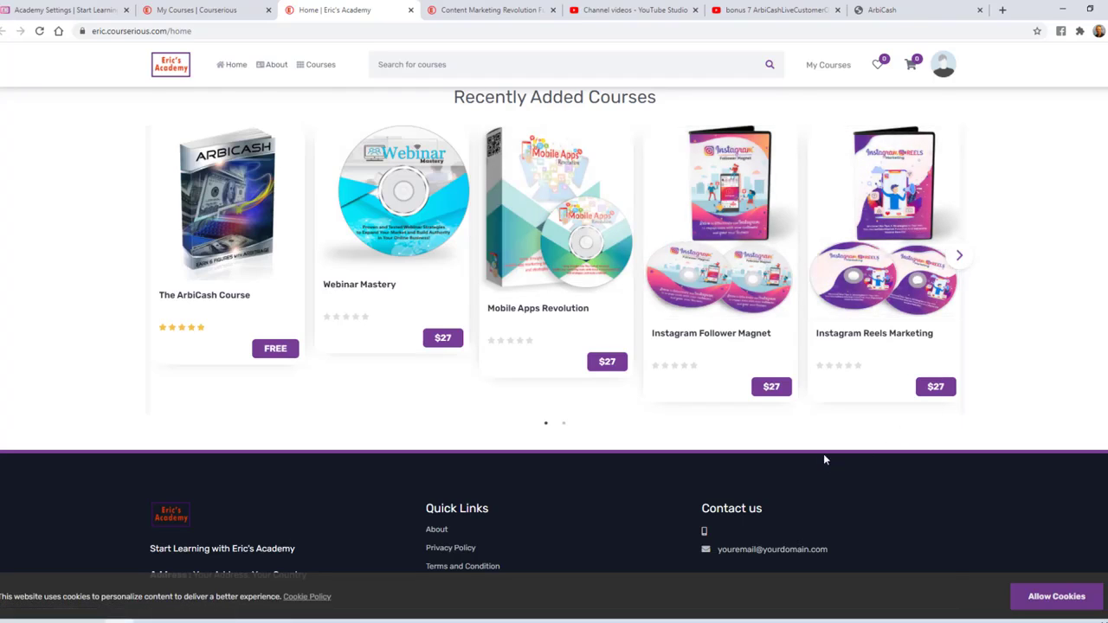
- Allow cookies on the academy site to check the home page footer, and return to the Academy Settings
{"action": "scroll", "coordinate": [823, 453], "scroll_direction": "down", "scroll_amount": 1}
{"action": "left_click", "coordinate": [1058, 599]}
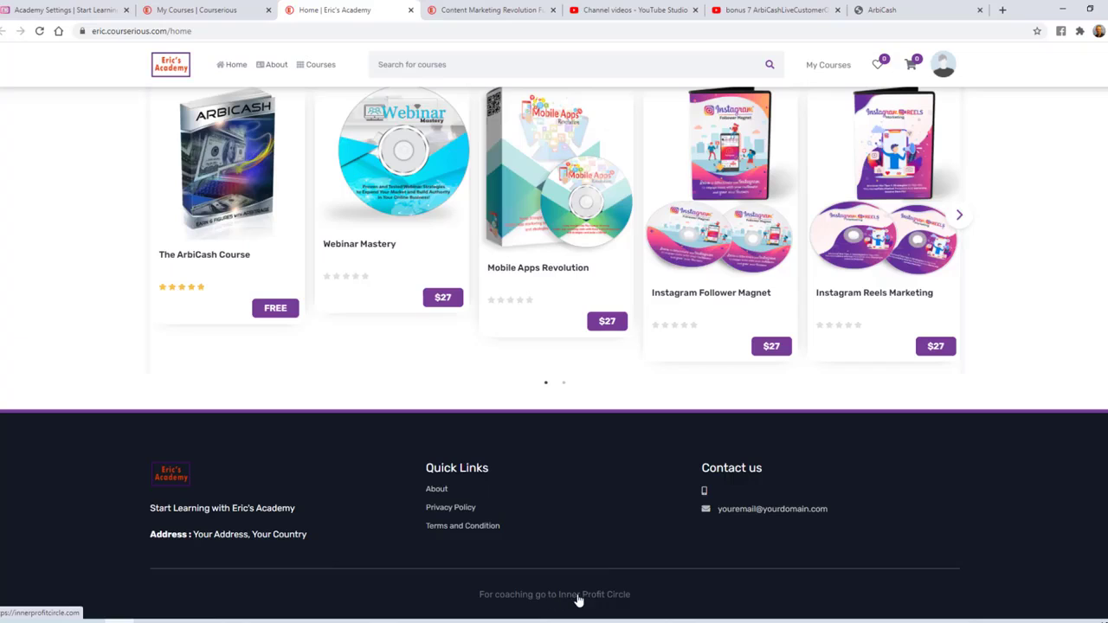
{"action": "key", "text": "ctrl+1"}
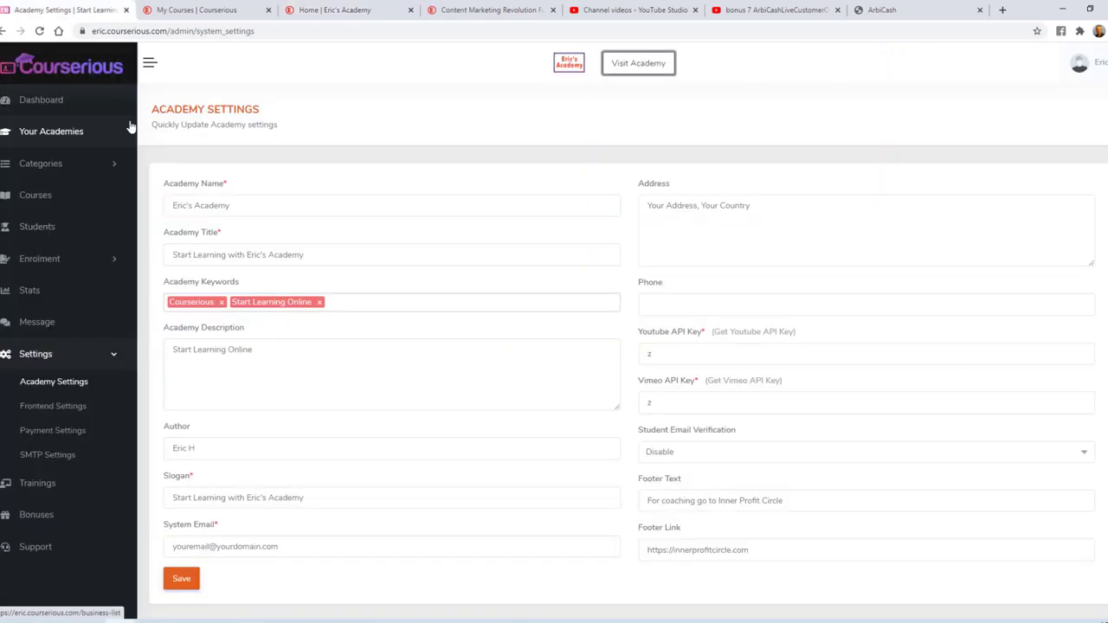